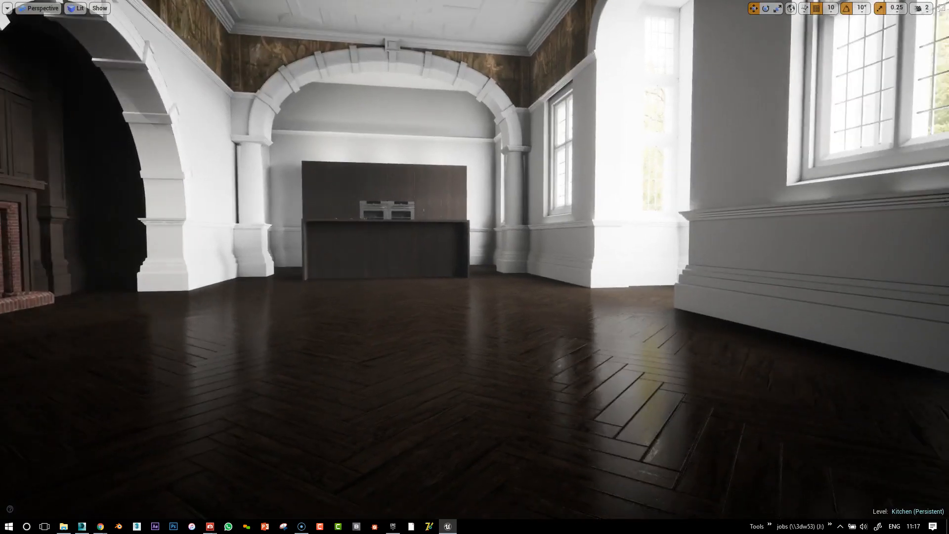
# - Exit the full-screen viewport, select the floor mesh and locate its material instance in the Content Browser
pyautogui.moveTo(475, 267); pyautogui.dragTo(457, 261, button='right')
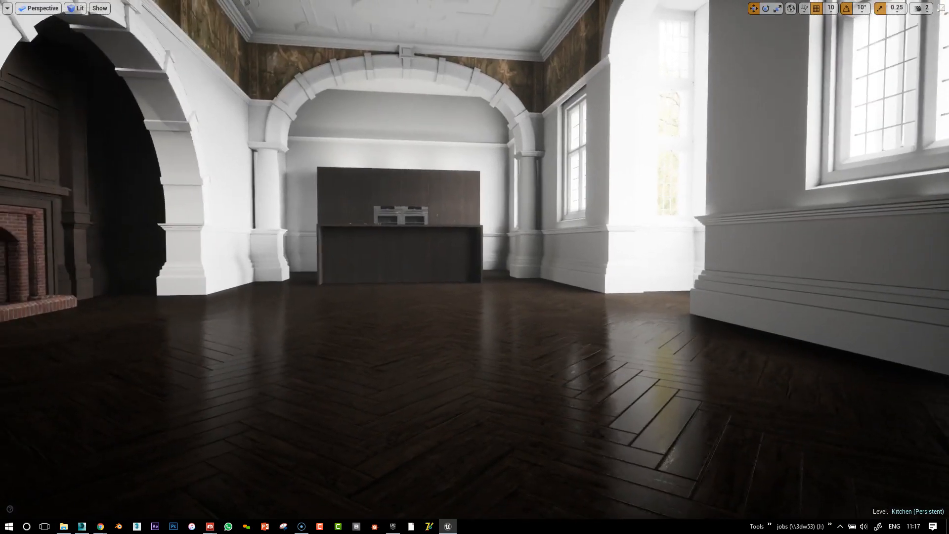
pyautogui.press('F11')
pyautogui.click(595, 344)
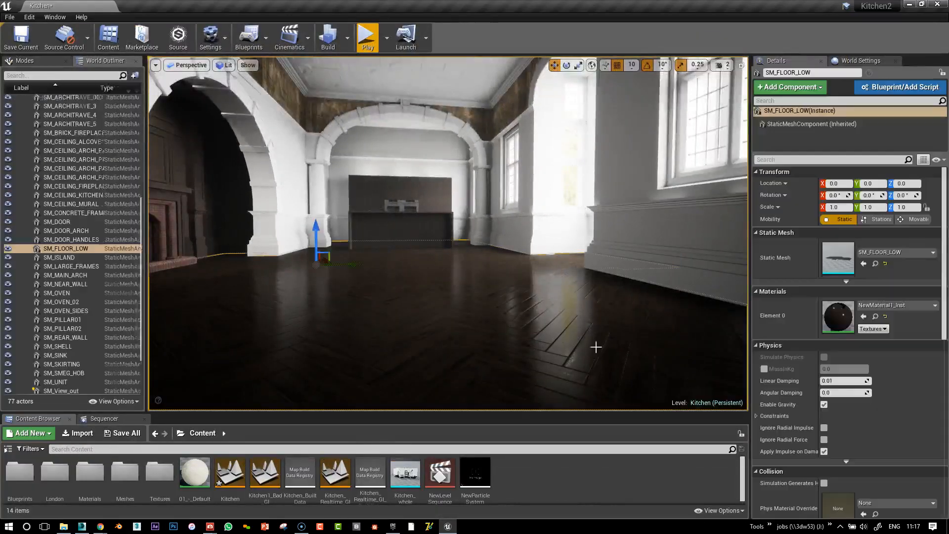
pyautogui.click(875, 317)
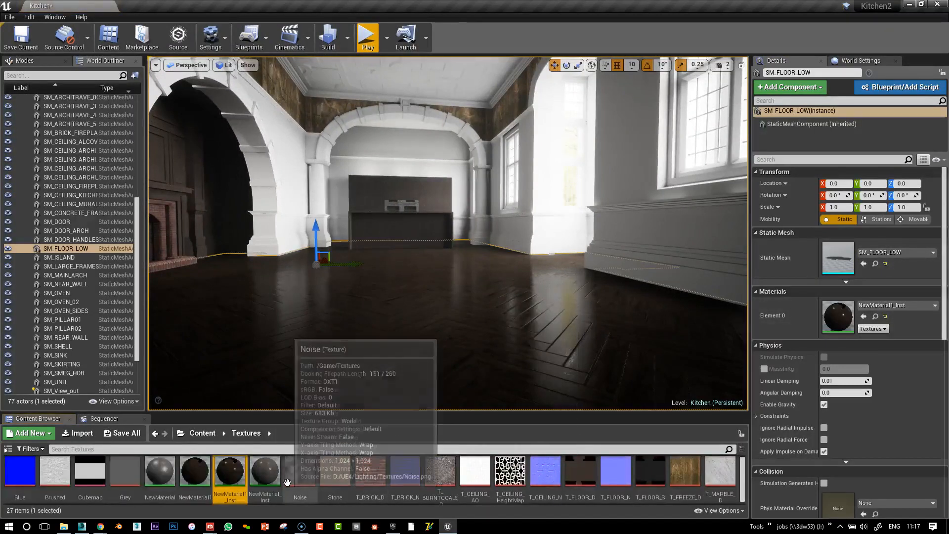
# - Open the floor's diffuse texture T_FLOOR_D, enlarge its window to inspect the image, and close it
pyautogui.click(581, 468)
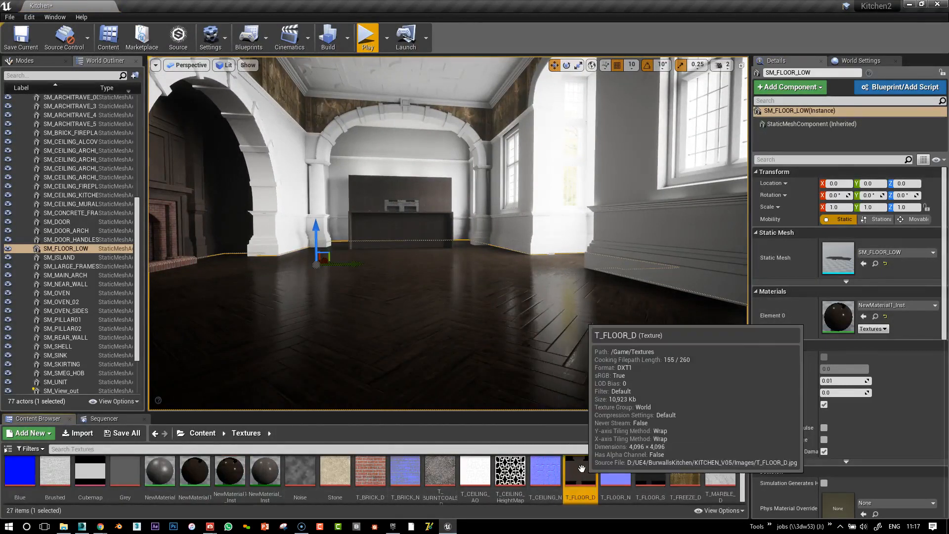
pyautogui.doubleClick(581, 467)
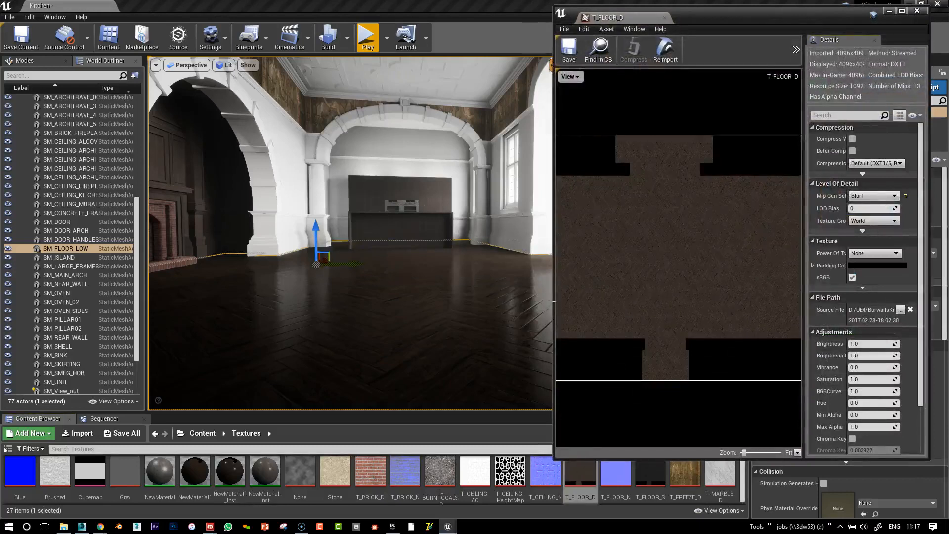
pyautogui.moveTo(554, 299); pyautogui.dragTo(216, 313)
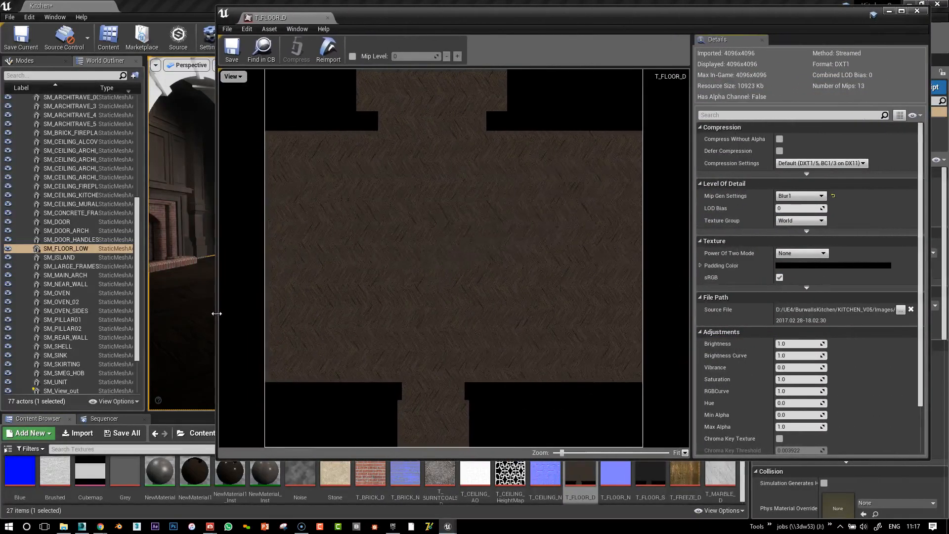
pyautogui.click(916, 11)
# - Open the floor's normal map T_FLOOR_N, examine the herringbone plank detail up close, and close it
pyautogui.doubleClick(609, 470)
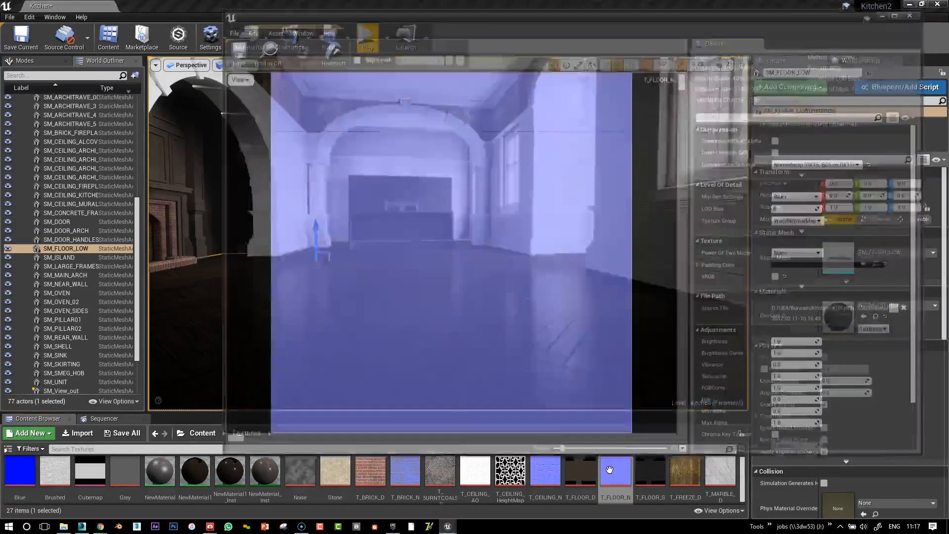
pyautogui.scroll(5, 515, 240)
pyautogui.scroll(10, 515, 240)
pyautogui.scroll(-12, 515, 252)
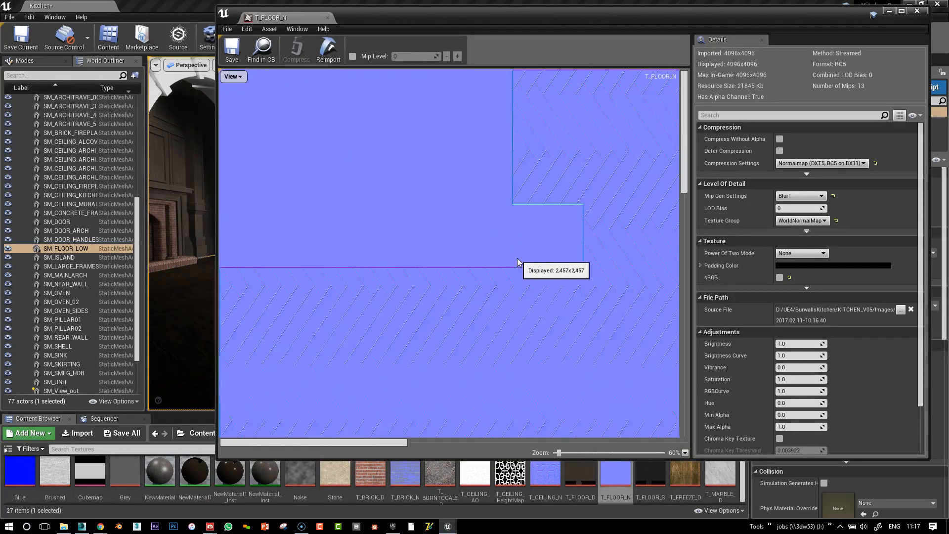
pyautogui.moveTo(684, 172); pyautogui.dragTo(684, 239)
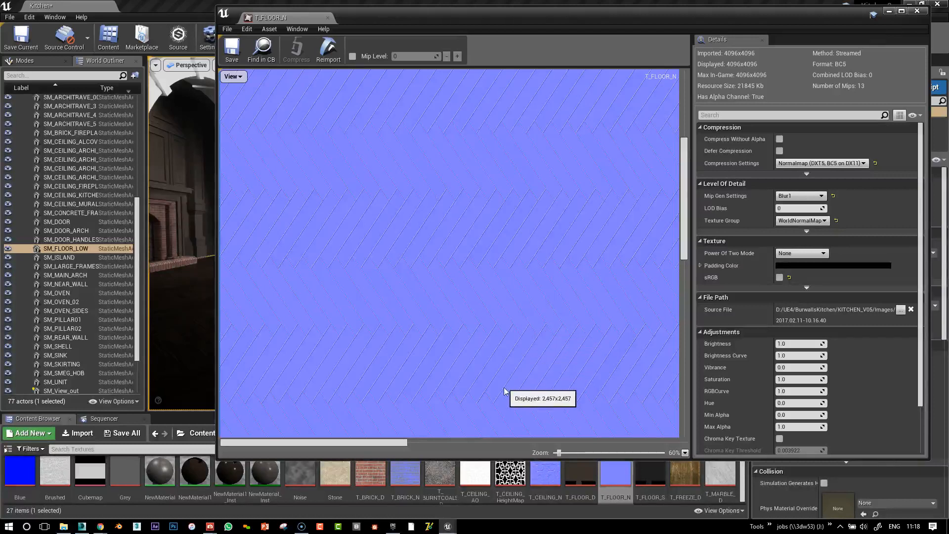
pyautogui.click(918, 11)
# - Open the floor's specular texture T_FLOOR_S, inspect the plank area, and close it
pyautogui.doubleClick(646, 467)
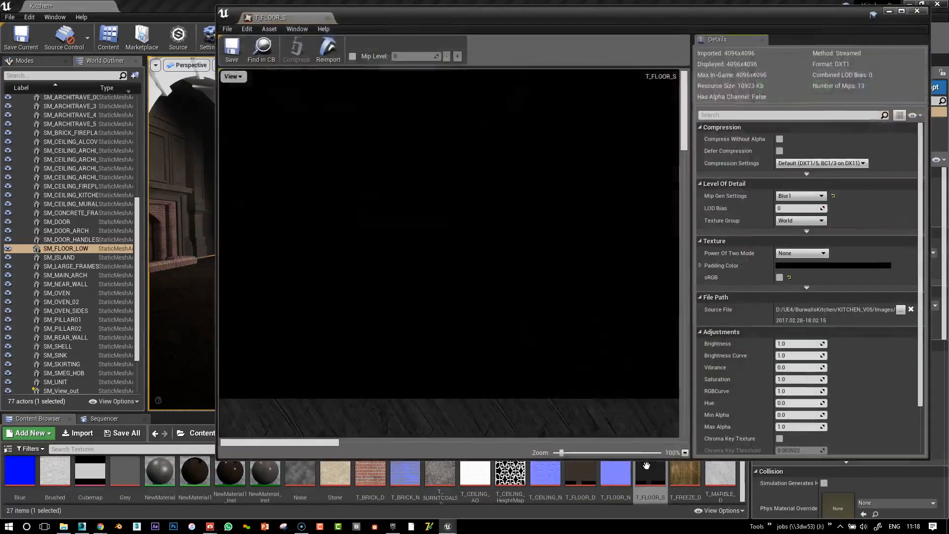
pyautogui.moveTo(685, 116); pyautogui.dragTo(686, 206)
pyautogui.moveTo(722, 7); pyautogui.dragTo(640, 50)
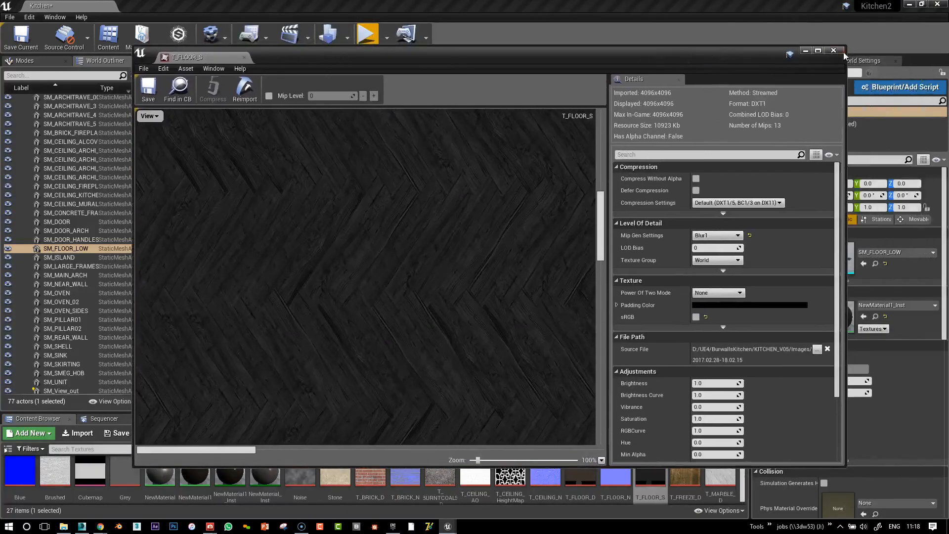
pyautogui.click(838, 51)
# - Deselect the floor, collapse the meshes folder in the outliner and hide the ExponentialHeightFog actor
pyautogui.moveTo(447, 233); pyautogui.dragTo(432, 253, button='middle')
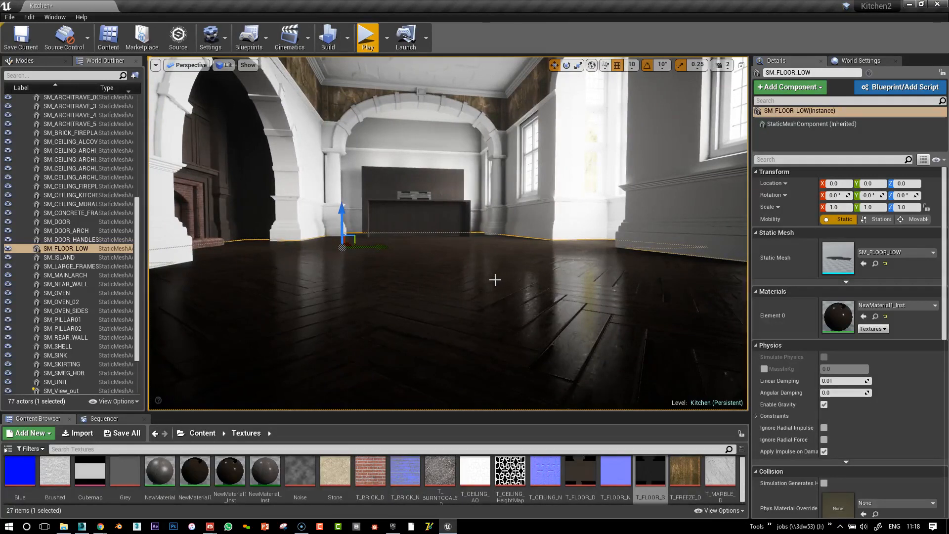
pyautogui.moveTo(432, 253); pyautogui.dragTo(430, 258, button='middle')
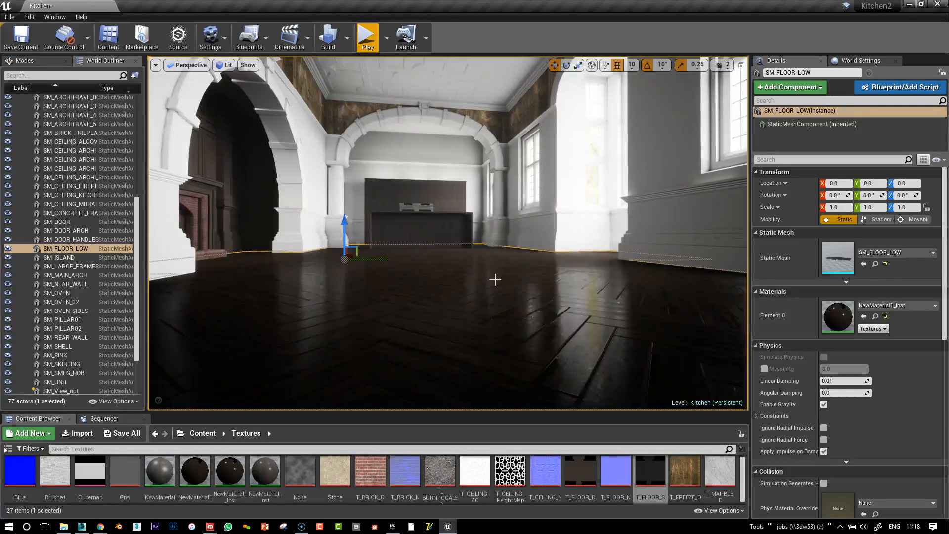
pyautogui.press('Escape')
pyautogui.moveTo(509, 252); pyautogui.dragTo(447, 250, button='right')
pyautogui.scroll(-10, 500, 262)
pyautogui.scroll(7, 119, 208)
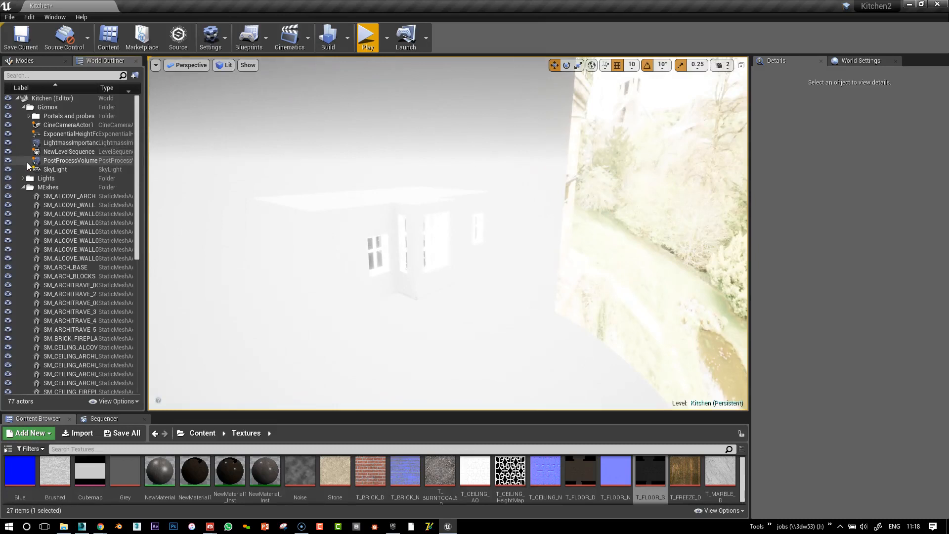
pyautogui.click(22, 188)
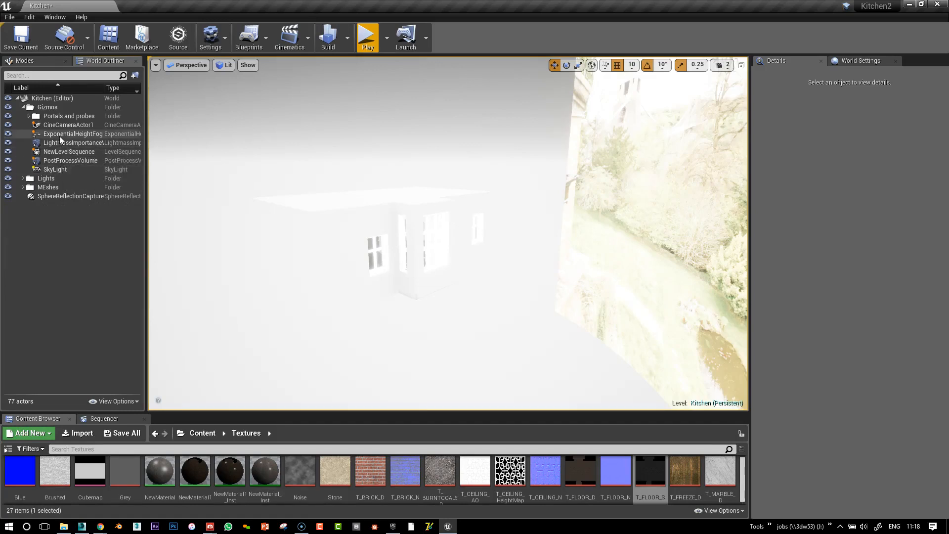
pyautogui.click(8, 134)
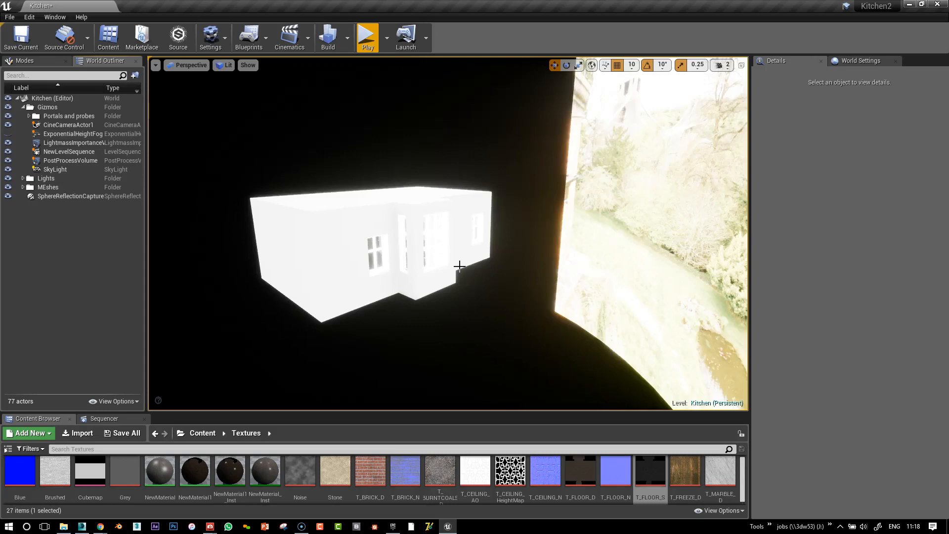
# - Select the outdoor backdrop mesh SM_View_out, open its material instance View_out_Inst, and open the parent material View_out
pyautogui.moveTo(527, 231); pyautogui.dragTo(457, 246, button='right')
pyautogui.click(298, 236)
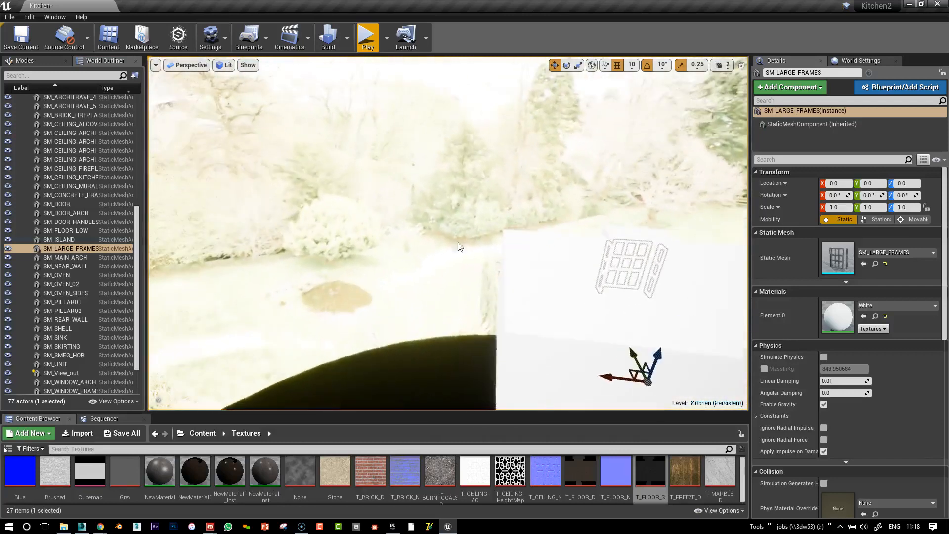
pyautogui.click(434, 166)
pyautogui.scroll(-5, 519, 192)
pyautogui.moveTo(517, 193); pyautogui.dragTo(565, 211, button='right')
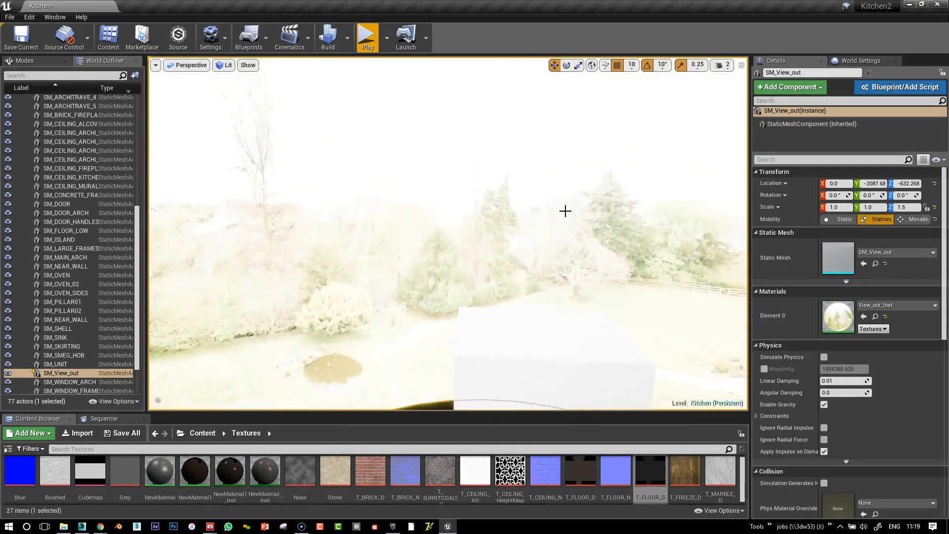
pyautogui.doubleClick(843, 316)
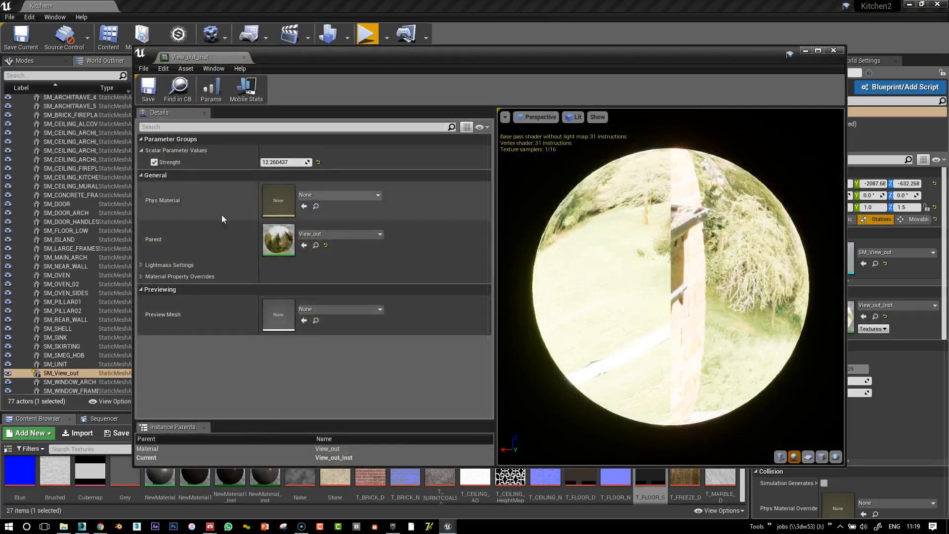
pyautogui.doubleClick(282, 239)
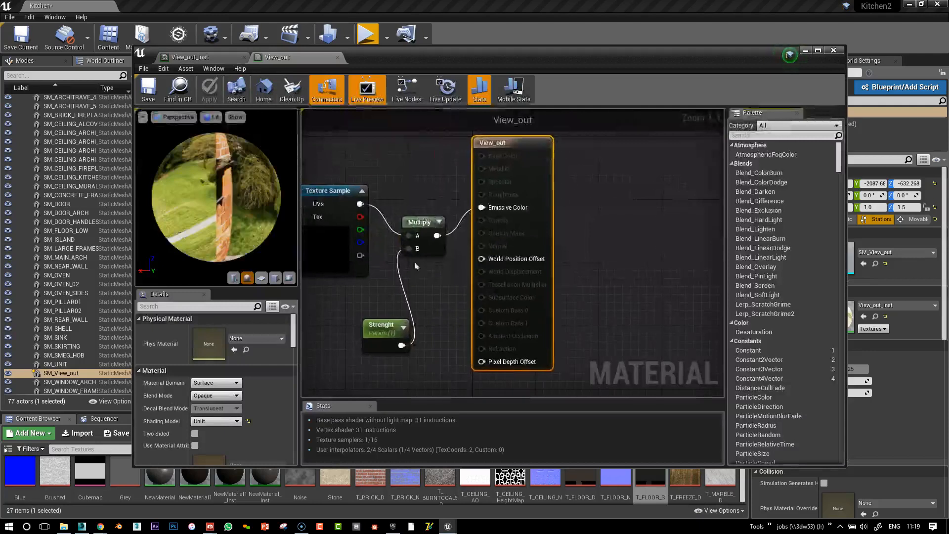
# - Examine the View_out node graph and check the available shading models without changing the Unlit setting
pyautogui.moveTo(612, 240); pyautogui.dragTo(697, 266, button='right')
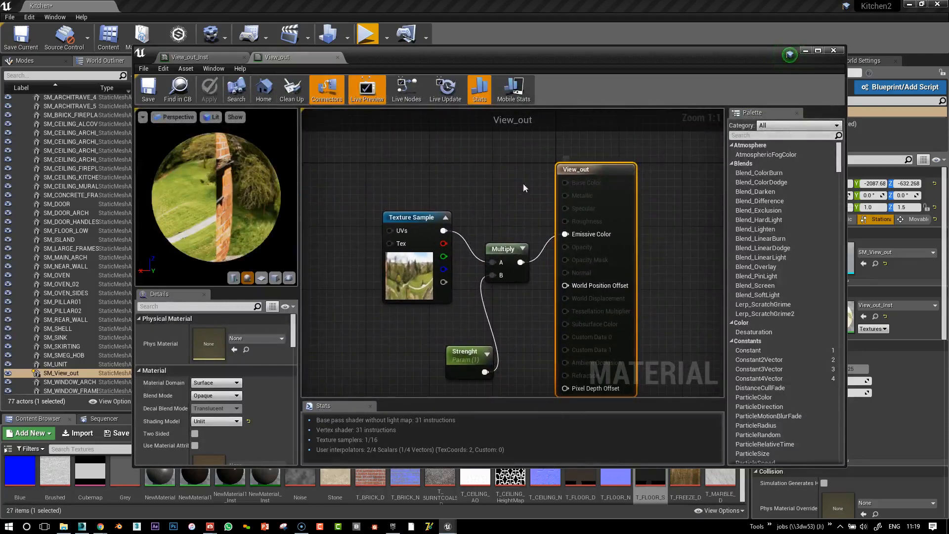
pyautogui.moveTo(503, 187); pyautogui.dragTo(496, 168, button='right')
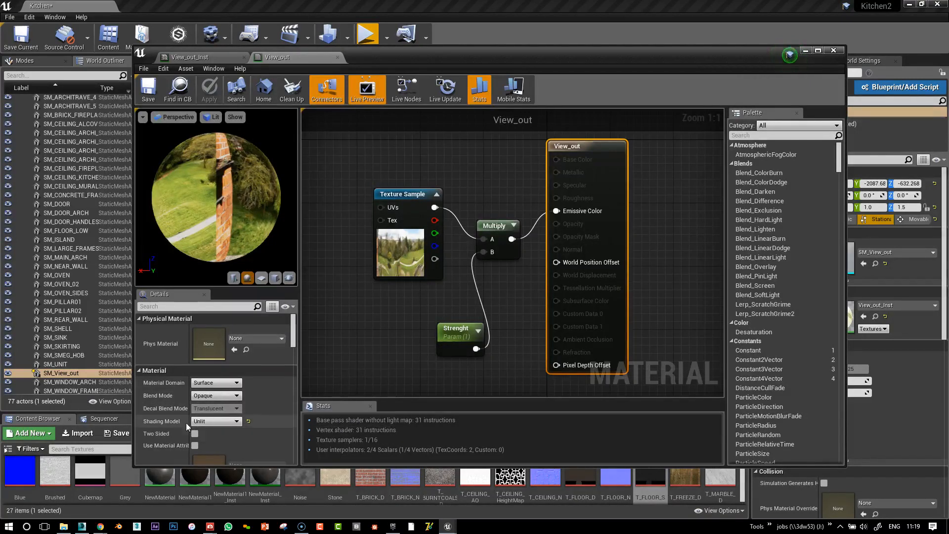
pyautogui.click(212, 422)
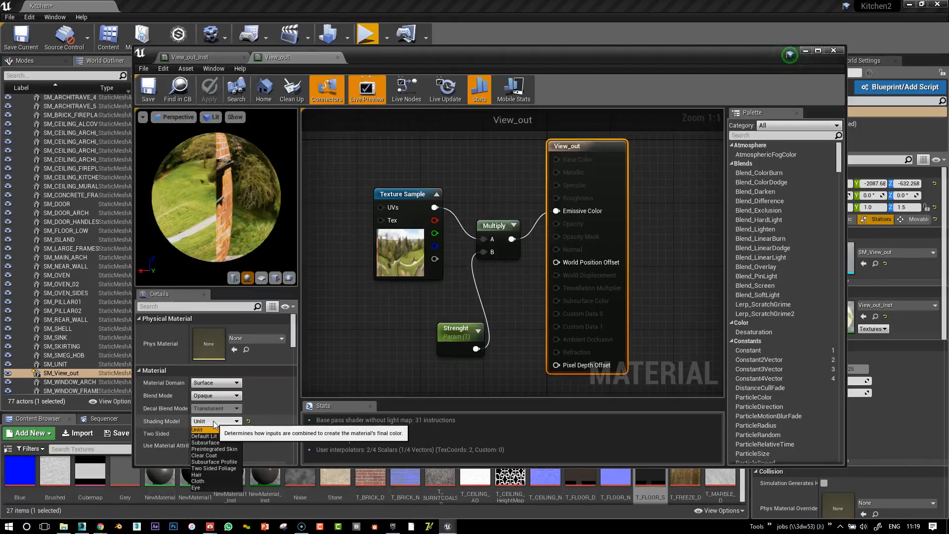
pyautogui.click(348, 371)
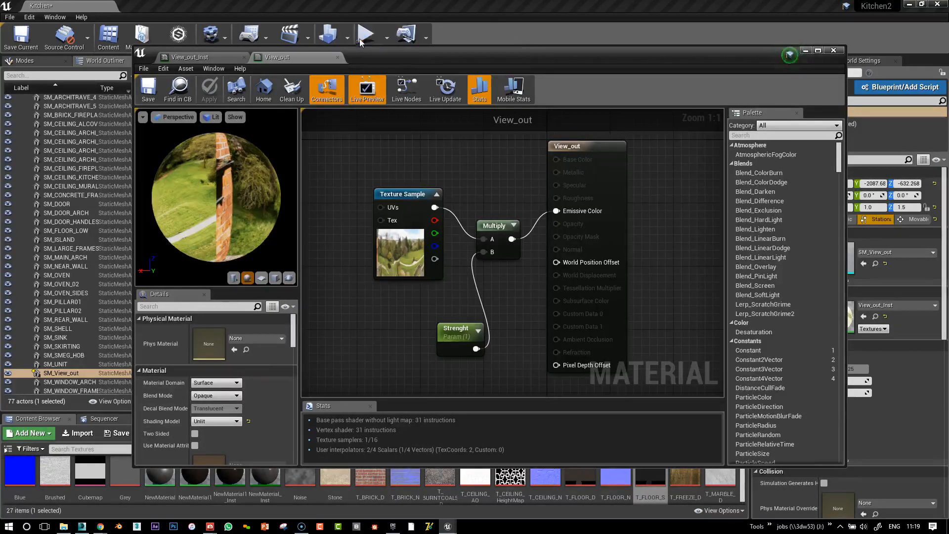
# - Move the material editor window lower and shrink it so the main editor's side panels are uncovered
pyautogui.moveTo(466, 50); pyautogui.dragTo(469, 107)
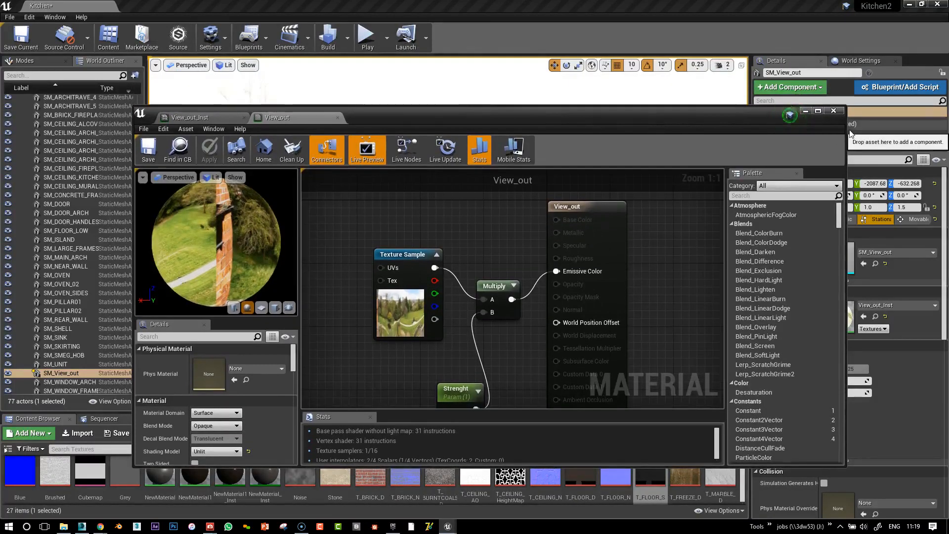
pyautogui.moveTo(846, 126); pyautogui.dragTo(744, 177)
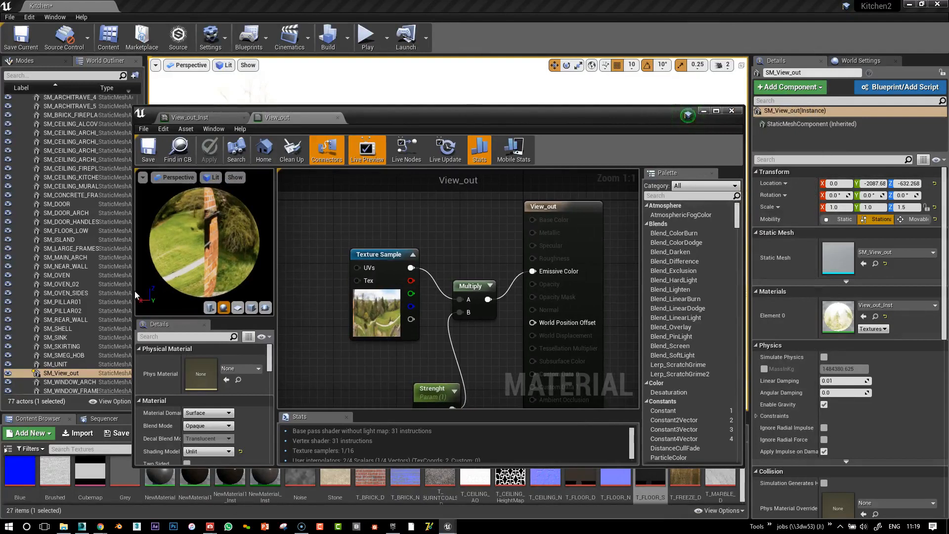
pyautogui.moveTo(134, 291); pyautogui.dragTo(149, 291)
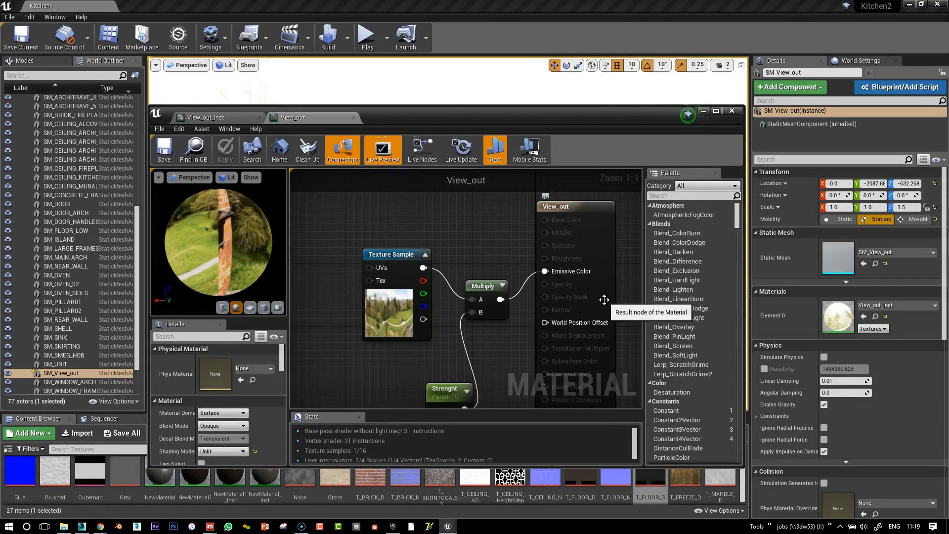
# - Review the View_out shading model choices again, keep Unlit, and close the material editor
pyautogui.click(214, 451)
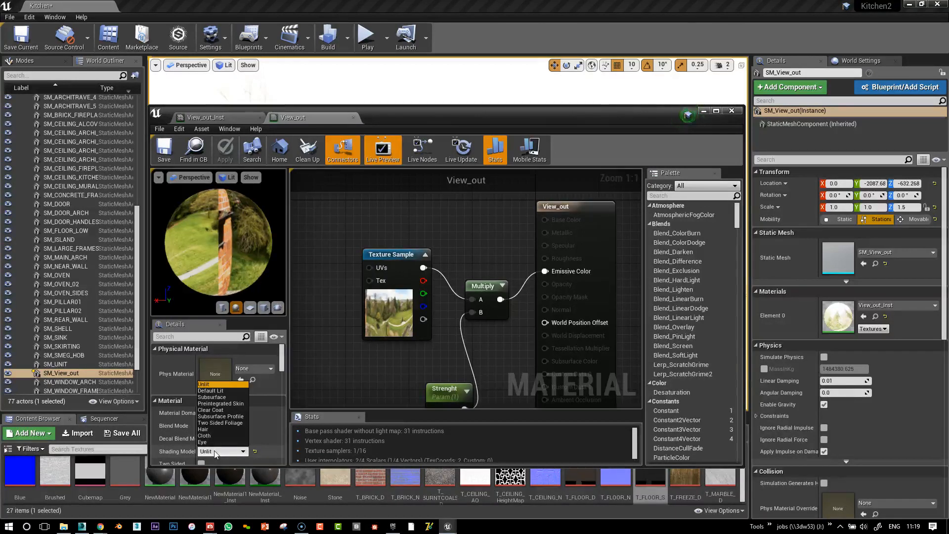
pyautogui.click(215, 454)
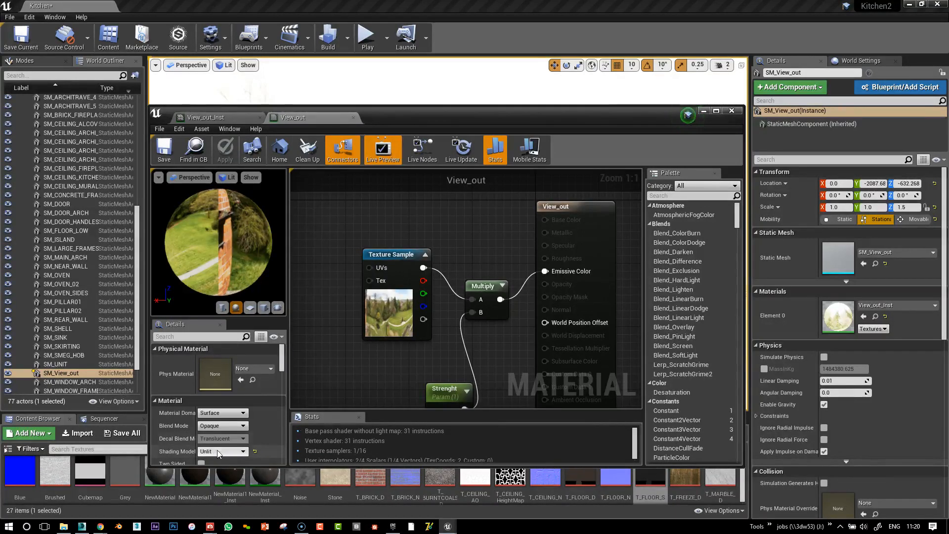
pyautogui.moveTo(505, 336); pyautogui.dragTo(482, 327, button='right')
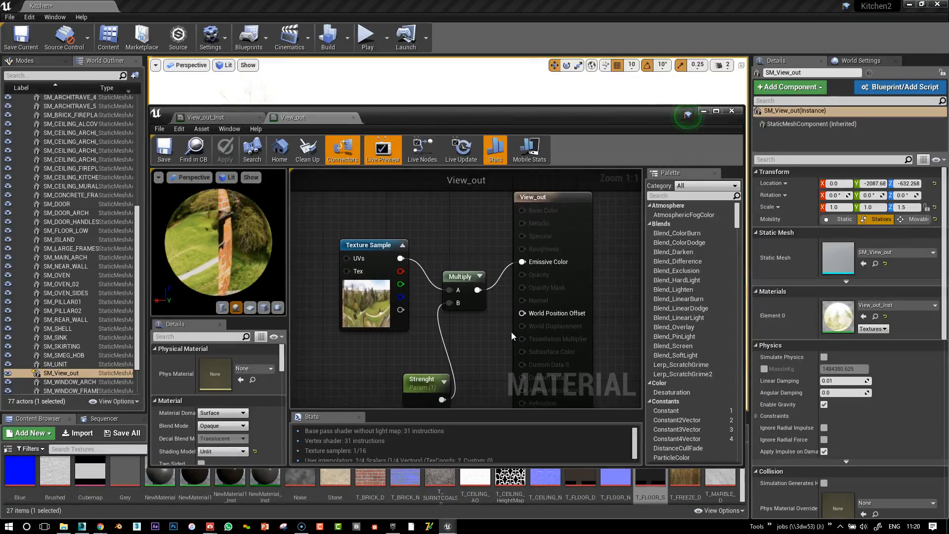
pyautogui.click(731, 110)
# - Select the SM_SHELL mesh enclosing the room, frame it in the viewport and view it from outside
pyautogui.moveTo(648, 165); pyautogui.dragTo(648, 165, button='right')
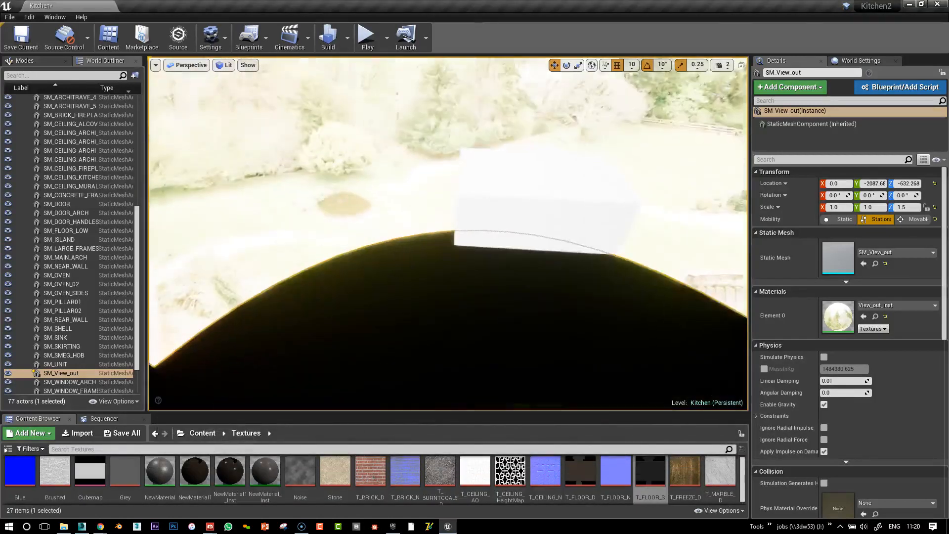
pyautogui.click(578, 203)
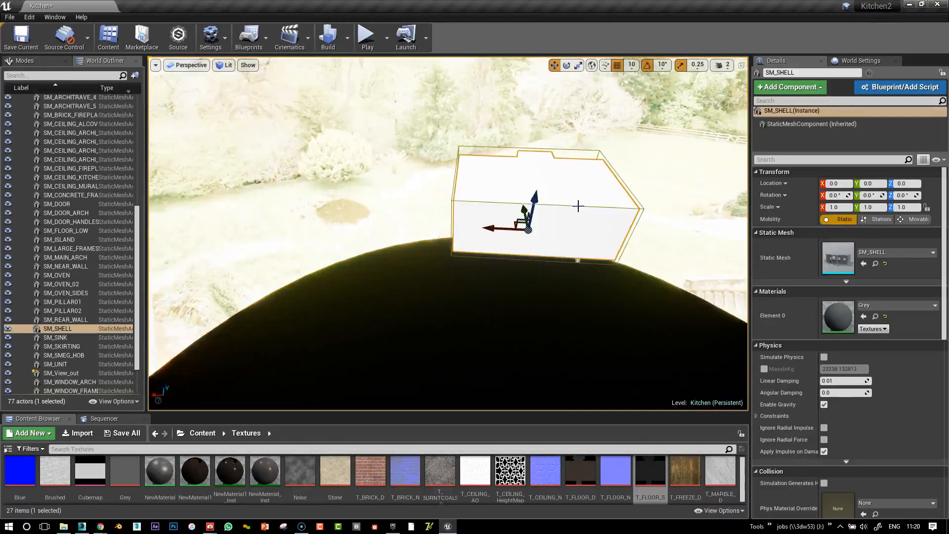
pyautogui.press('f')
pyautogui.moveTo(582, 209); pyautogui.dragTo(583, 210, button='right')
pyautogui.keyDown('alt'); pyautogui.moveTo(583, 209); pyautogui.dragTo(582, 210); pyautogui.keyUp('alt')
pyautogui.keyDown('alt'); pyautogui.moveTo(671, 273); pyautogui.dragTo(671, 273); pyautogui.keyUp('alt')
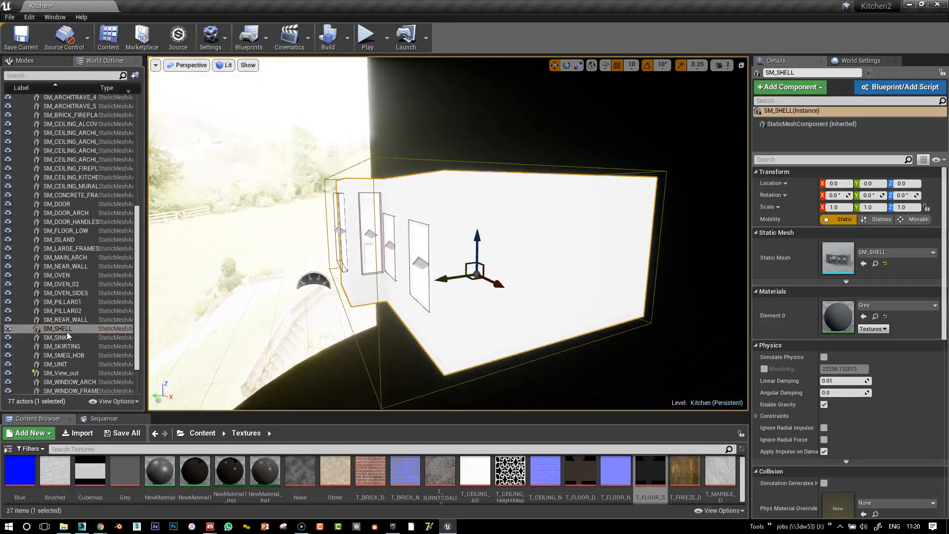
# - Hide and show the SM_SHELL mesh again, and examine the building's exterior from the window side
pyautogui.click(9, 329)
pyautogui.click(8, 328)
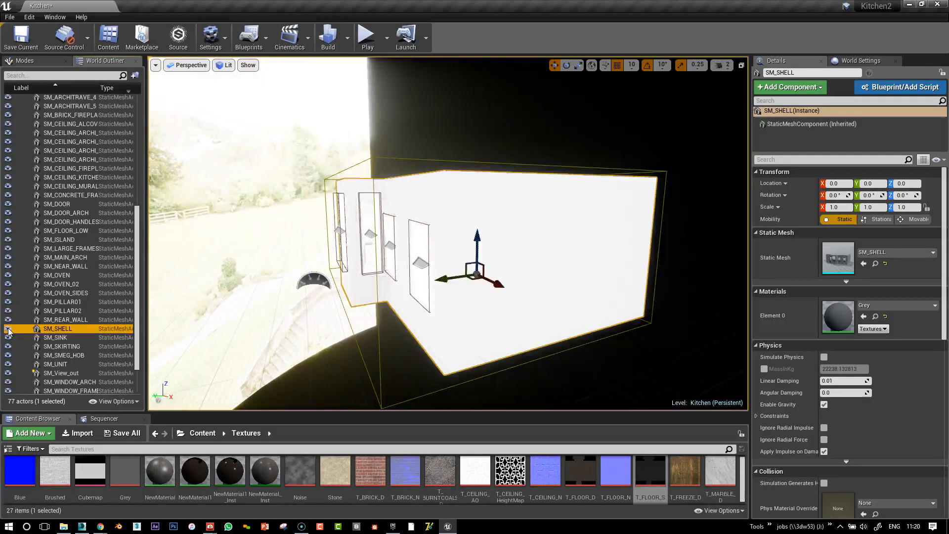
pyautogui.keyDown('alt'); pyautogui.moveTo(588, 248); pyautogui.dragTo(589, 248); pyautogui.keyUp('alt')
pyautogui.keyDown('alt'); pyautogui.moveTo(556, 208); pyautogui.dragTo(555, 208); pyautogui.keyUp('alt')
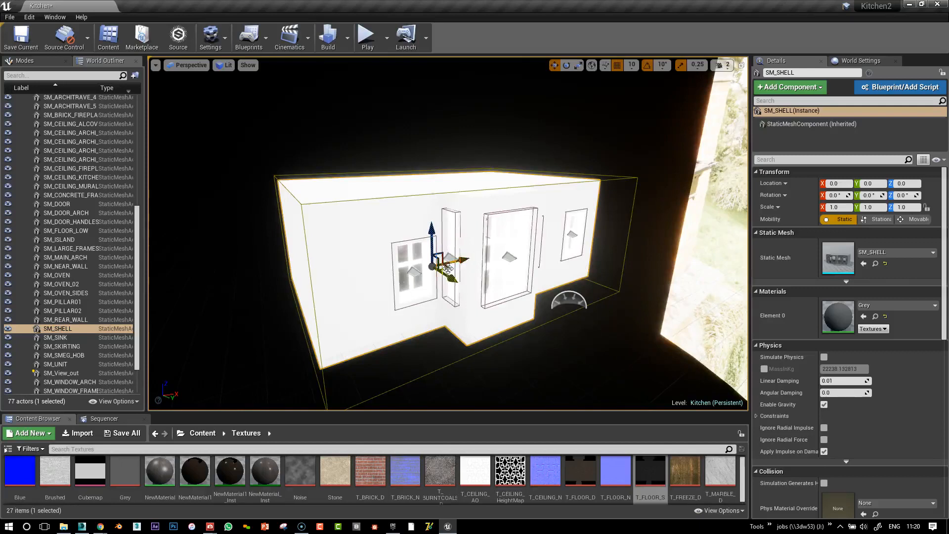
# - Undo the accidental move of SM_SHELL, open the mesh in its own editor, examine its whole shape, and close the editor
pyautogui.moveTo(458, 260); pyautogui.dragTo(383, 263)
pyautogui.hotkey('ctrl', 'z')
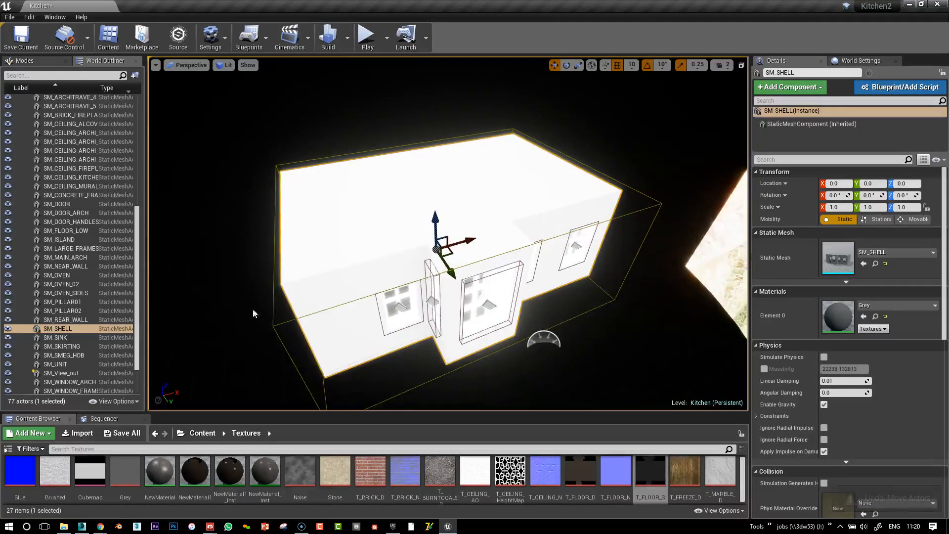
pyautogui.rightClick(51, 329)
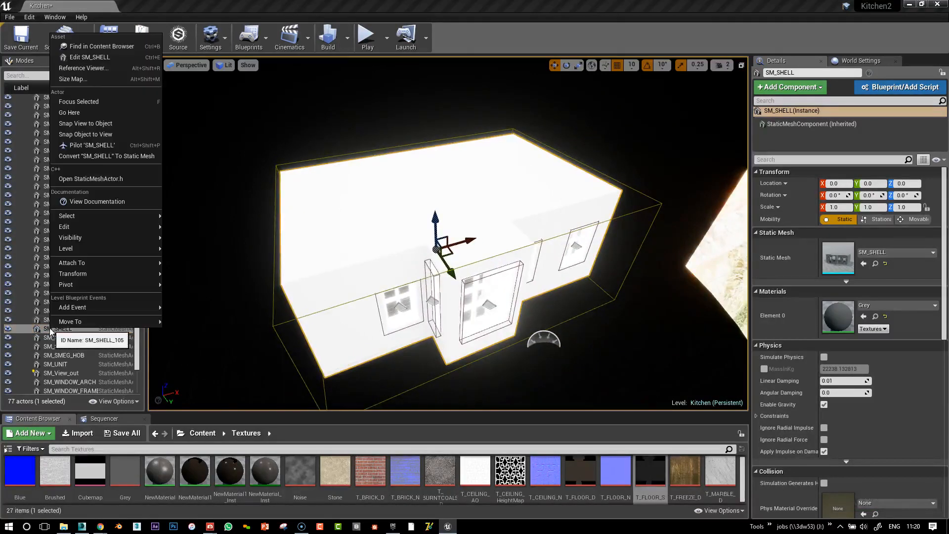
pyautogui.click(89, 57)
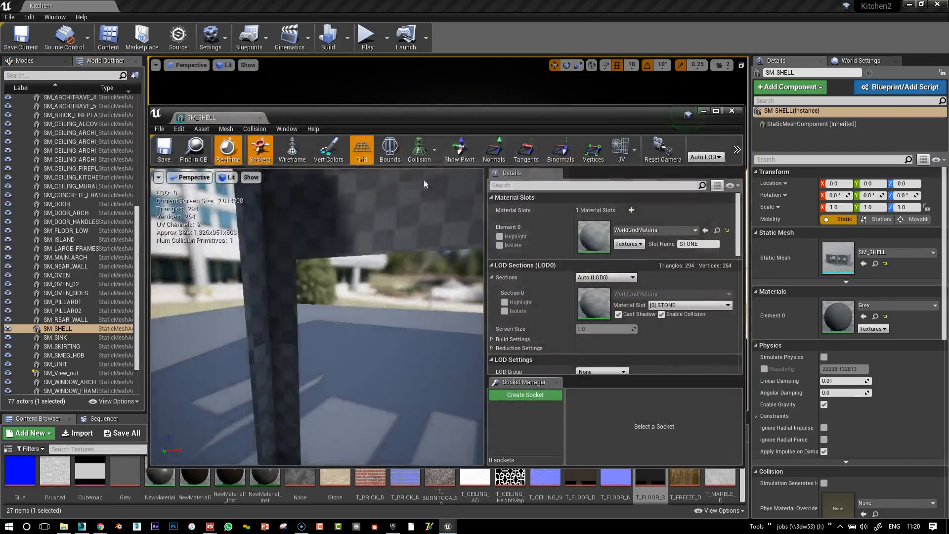
pyautogui.scroll(-5, 383, 298)
pyautogui.keyDown('alt'); pyautogui.moveTo(384, 298); pyautogui.dragTo(383, 297); pyautogui.keyUp('alt')
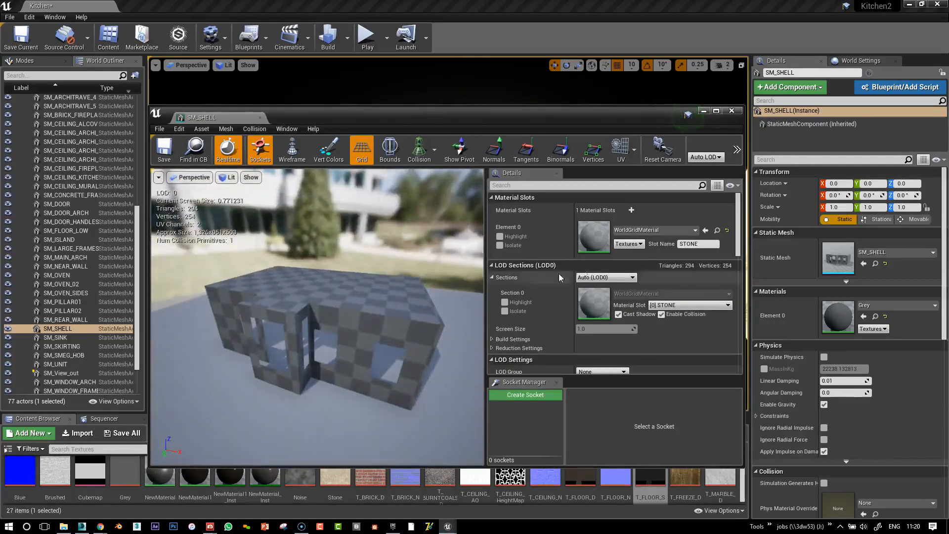
pyautogui.click(732, 111)
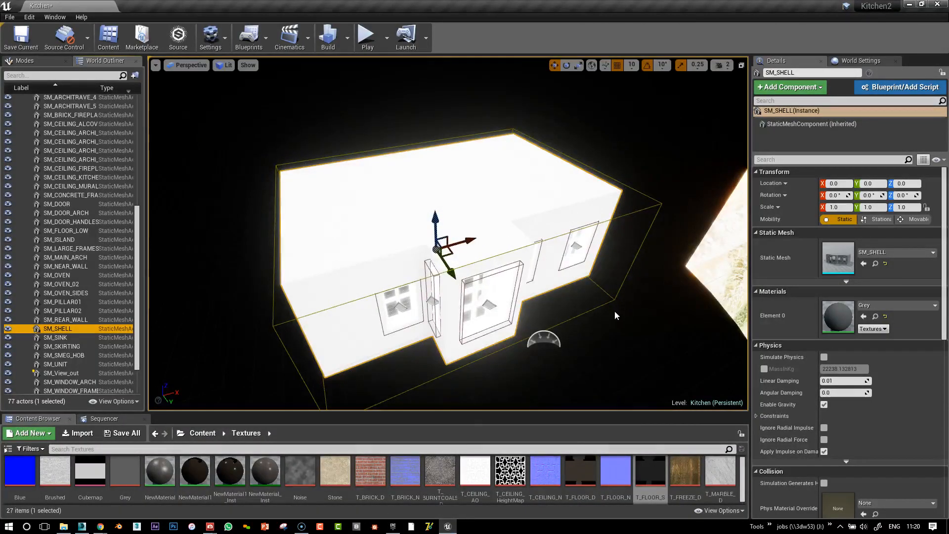
# - Select the LightmassImportanceVolume surrounding the building and view its extent from the window side
pyautogui.moveTo(520, 332); pyautogui.dragTo(516, 329, button='right')
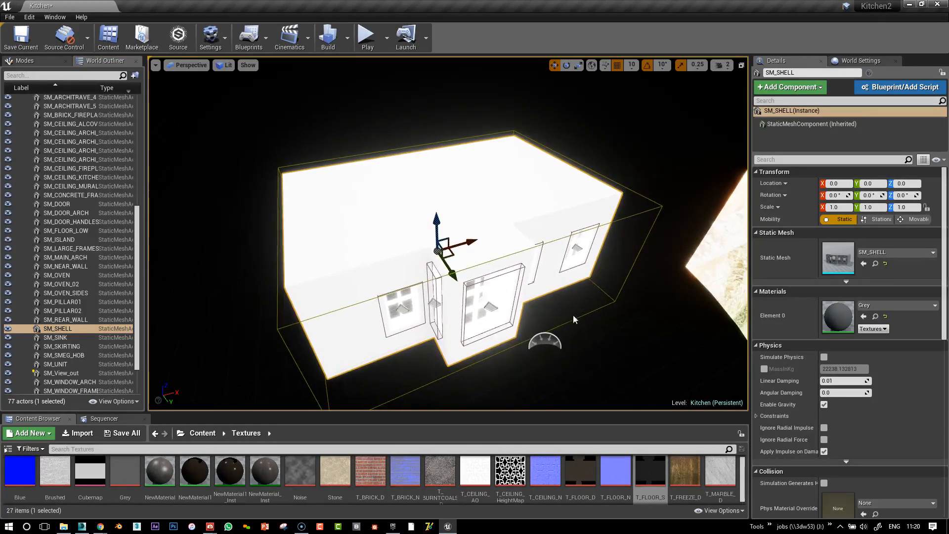
pyautogui.click(602, 290)
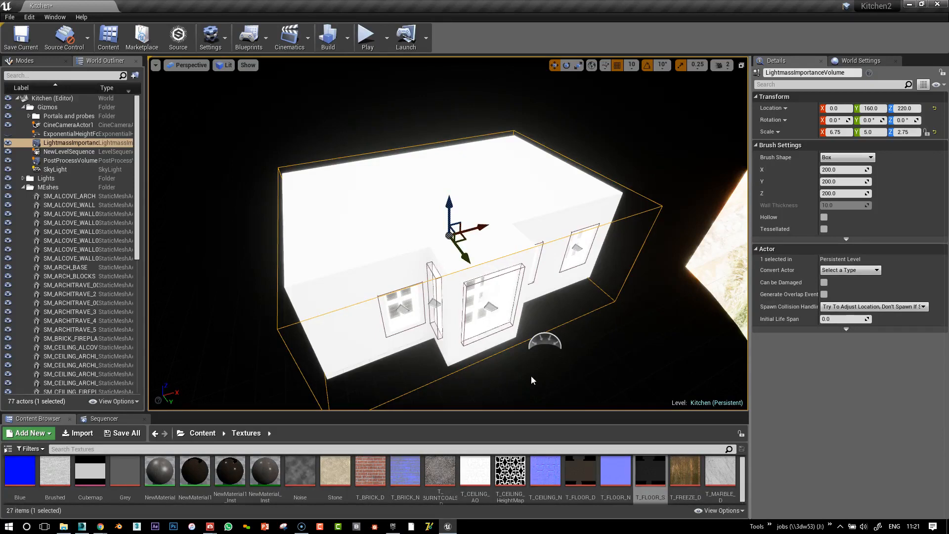
pyautogui.keyDown('alt'); pyautogui.moveTo(513, 371); pyautogui.dragTo(523, 320); pyautogui.keyUp('alt')
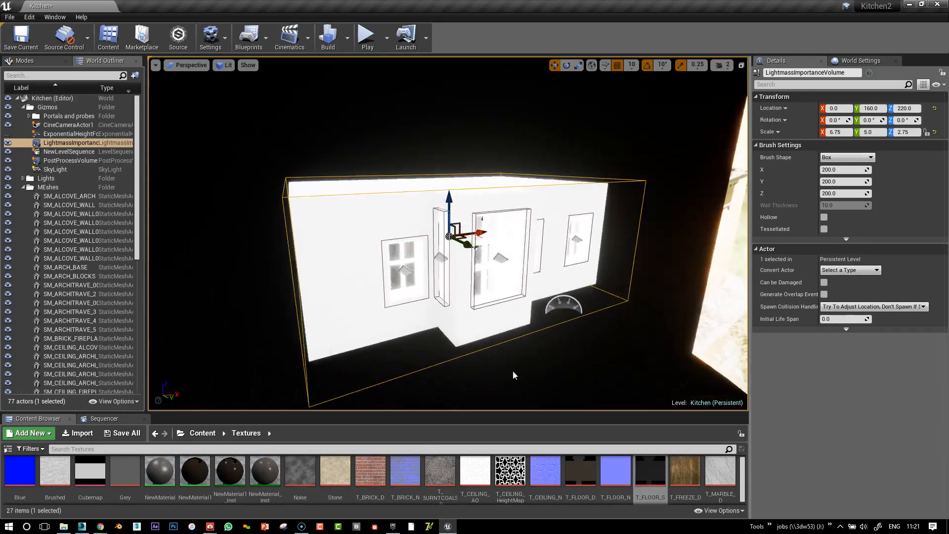
# - Select LightmassPortal1, LightmassPortal2 and LightmassPortal4 at the window openings in turn to review how they are placed
pyautogui.click(406, 270)
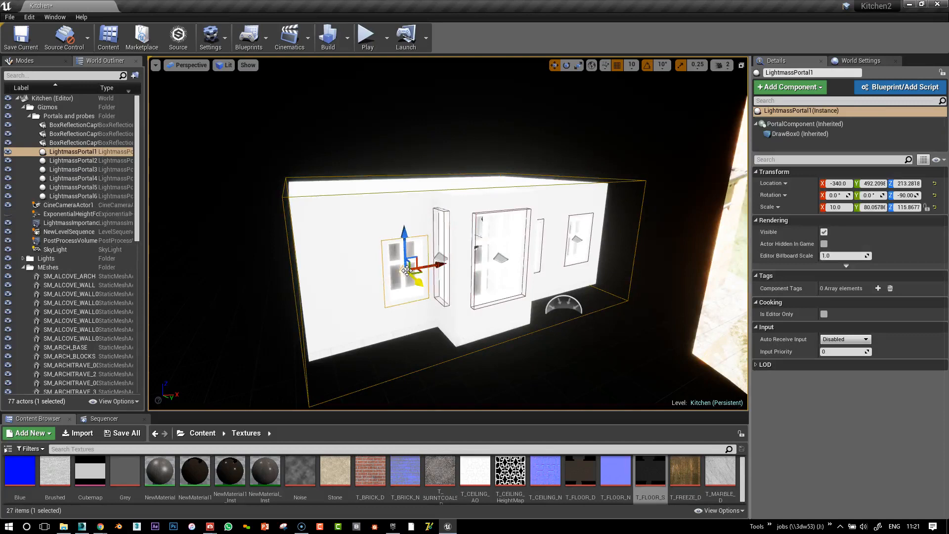
pyautogui.click(442, 269)
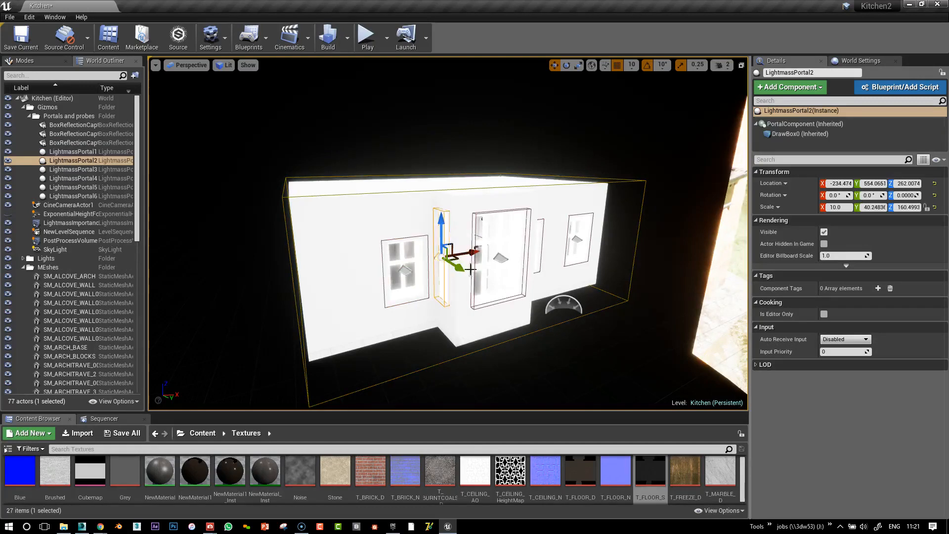
pyautogui.click(503, 257)
pyautogui.keyDown('alt'); pyautogui.moveTo(544, 275); pyautogui.dragTo(634, 284); pyautogui.keyUp('alt')
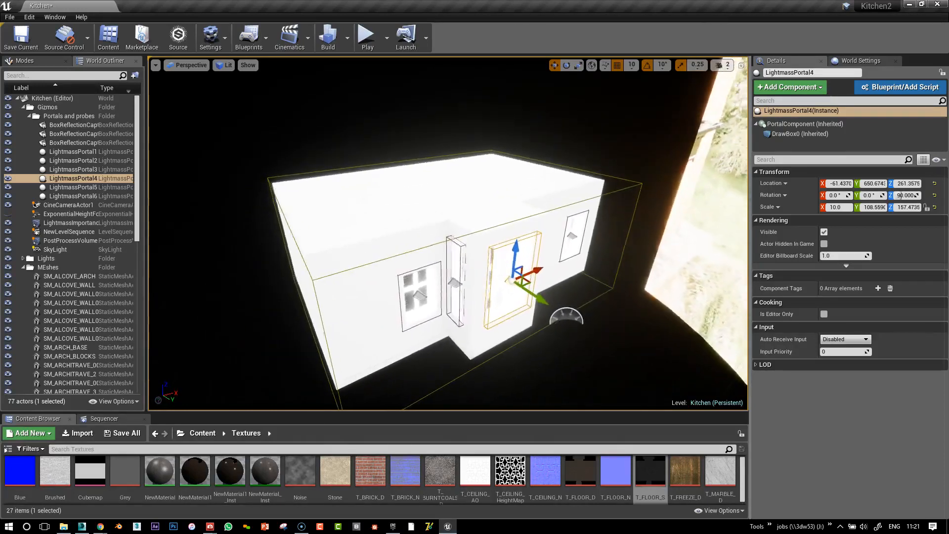
# - Select the SkyLight outside the building and review its mobility, cubemap source and intensity settings
pyautogui.click(580, 317)
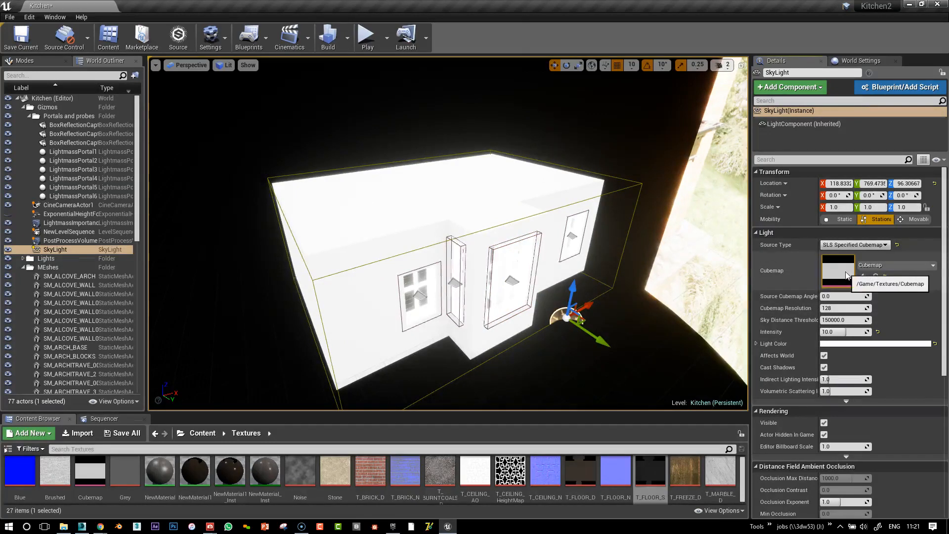
pyautogui.scroll(-1, 943, 275)
pyautogui.moveTo(944, 275); pyautogui.dragTo(945, 285)
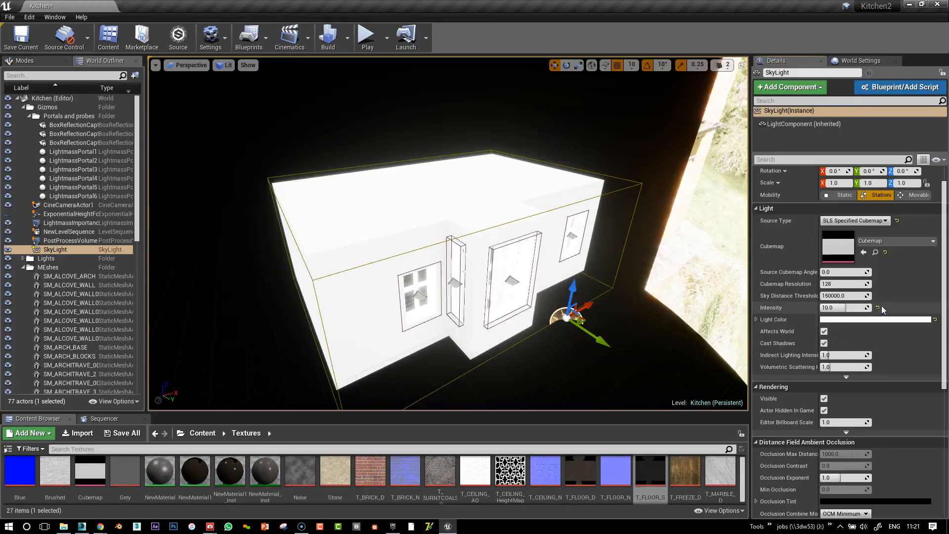
pyautogui.moveTo(945, 309); pyautogui.dragTo(929, 276)
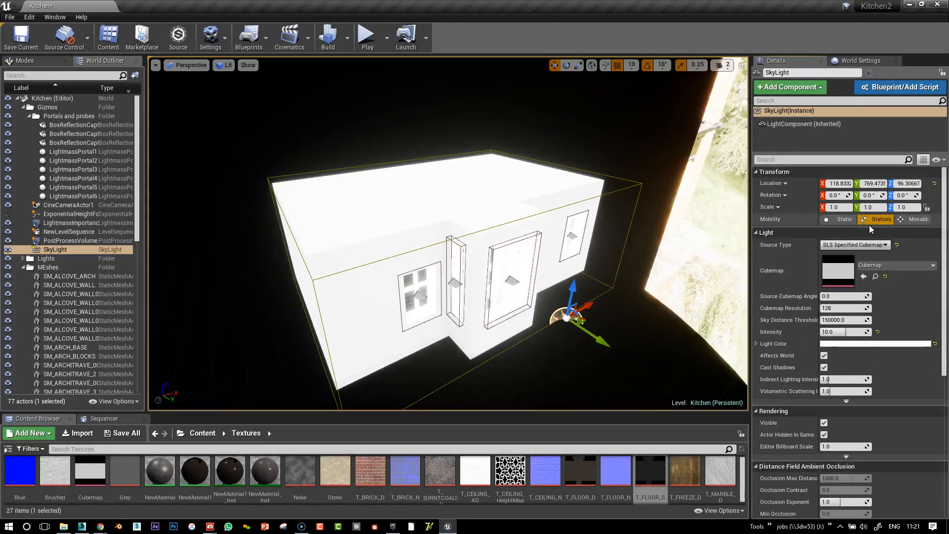
# - Bring the view inside the room facing the kitchen island and switch the view mode to Lighting Only
pyautogui.moveTo(614, 212); pyautogui.dragTo(622, 218, button='middle')
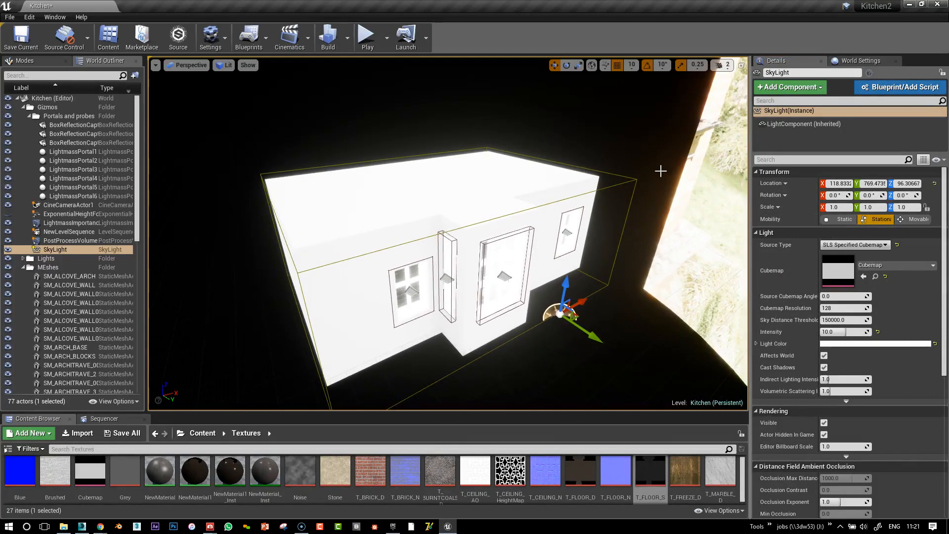
pyautogui.scroll(2, 421, 287)
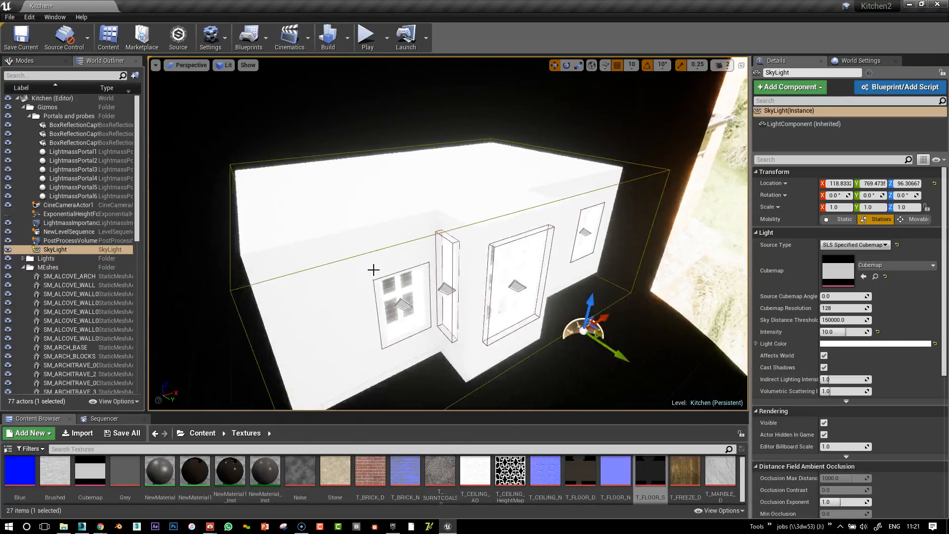
pyautogui.scroll(6, 373, 269)
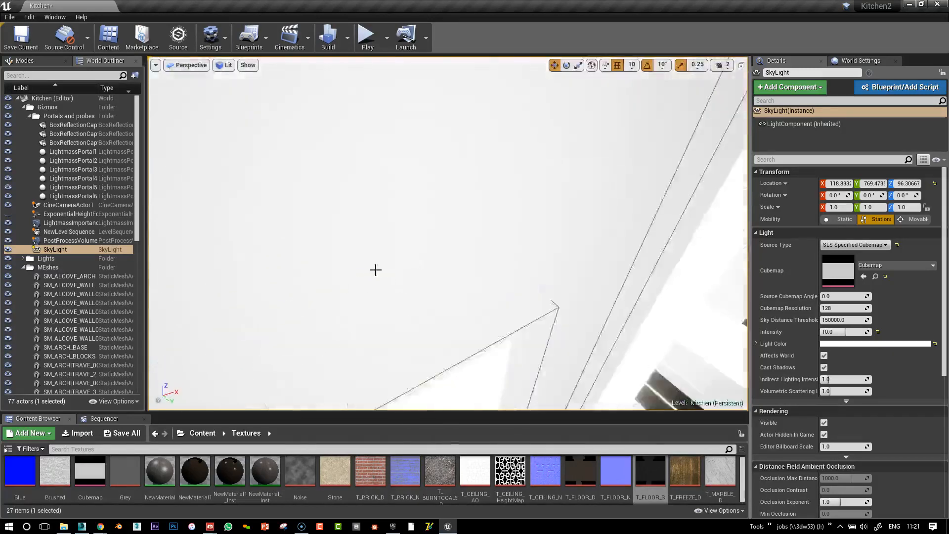
pyautogui.scroll(3, 379, 266)
pyautogui.moveTo(383, 262); pyautogui.dragTo(179, 64, button='right')
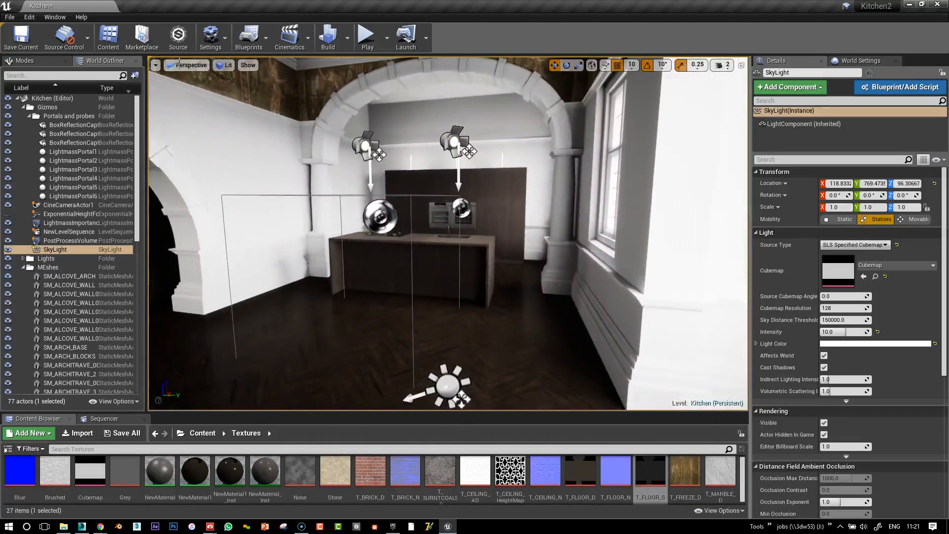
pyautogui.click(225, 64)
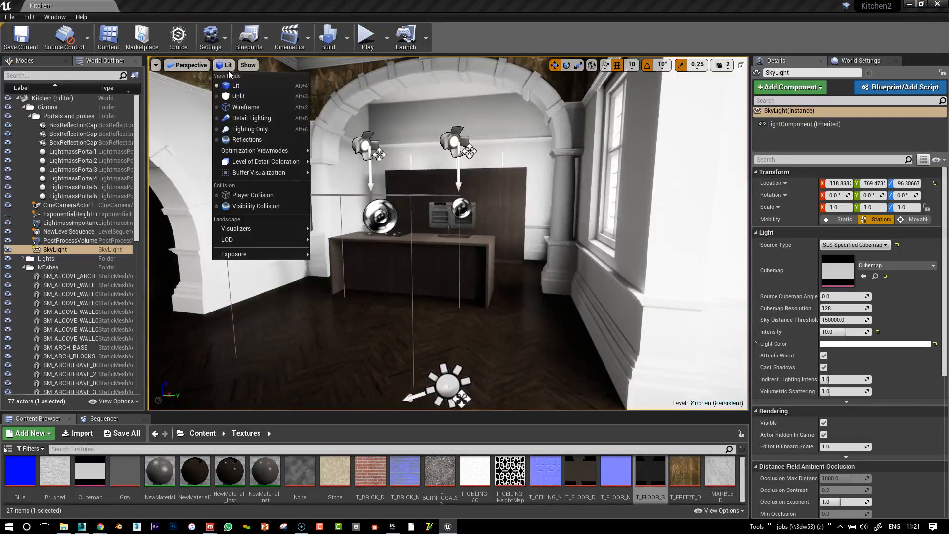
pyautogui.click(250, 128)
# - Examine the lighting on the fireplace arch, kitchen alcove, ceiling and window wall
pyautogui.moveTo(542, 186); pyautogui.dragTo(489, 186, button='right')
pyautogui.scroll(-5, 542, 186)
pyautogui.scroll(1, 542, 186)
pyautogui.press('a')
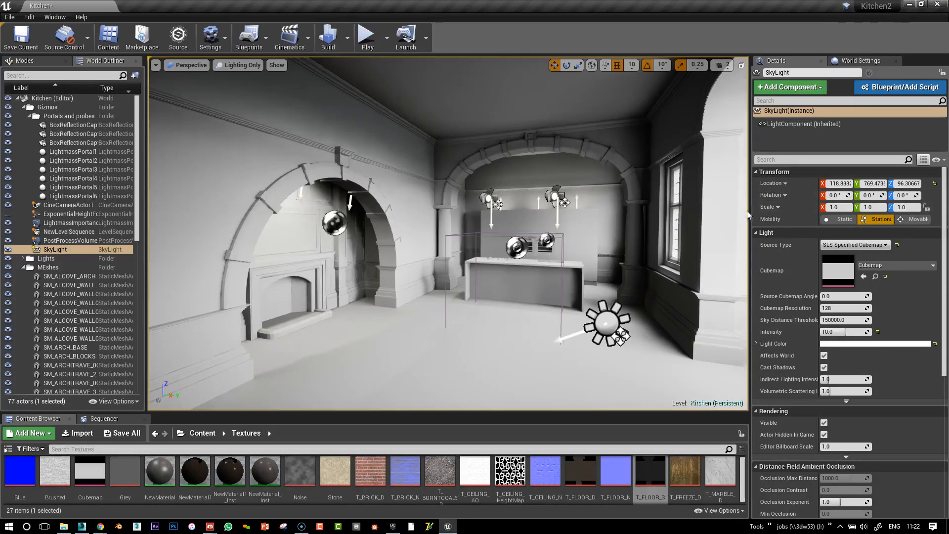
pyautogui.moveTo(550, 234); pyautogui.dragTo(567, 241, button='right')
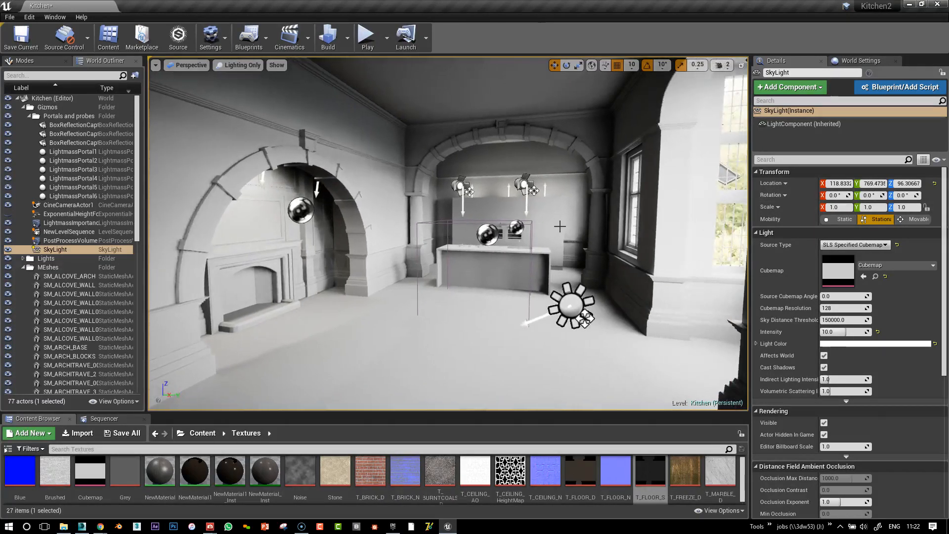
# - Switch the view mode to Lightmap Density and inspect the texel grid around the windows and adjoining wall
pyautogui.hotkey('alt', '0')
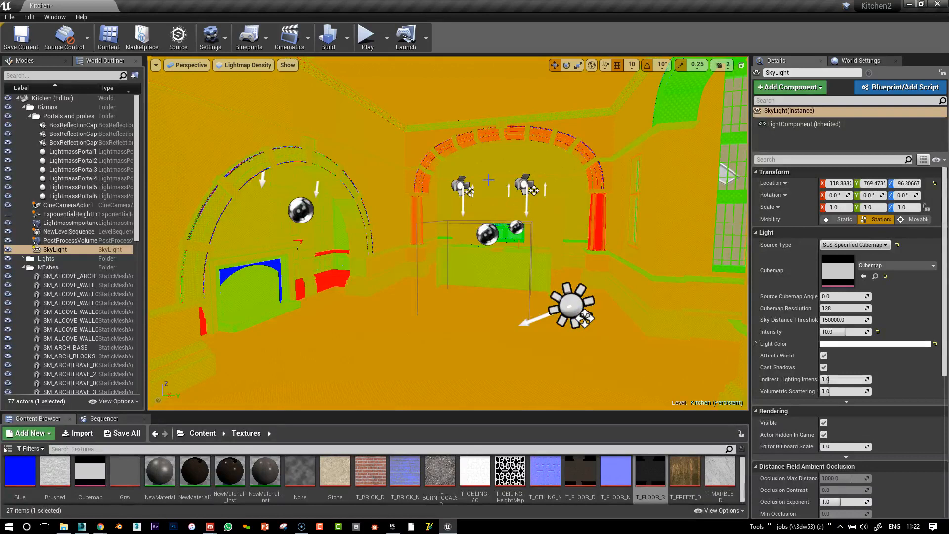
pyautogui.moveTo(555, 177); pyautogui.dragTo(730, 172, button='right')
pyautogui.scroll(4, 490, 207)
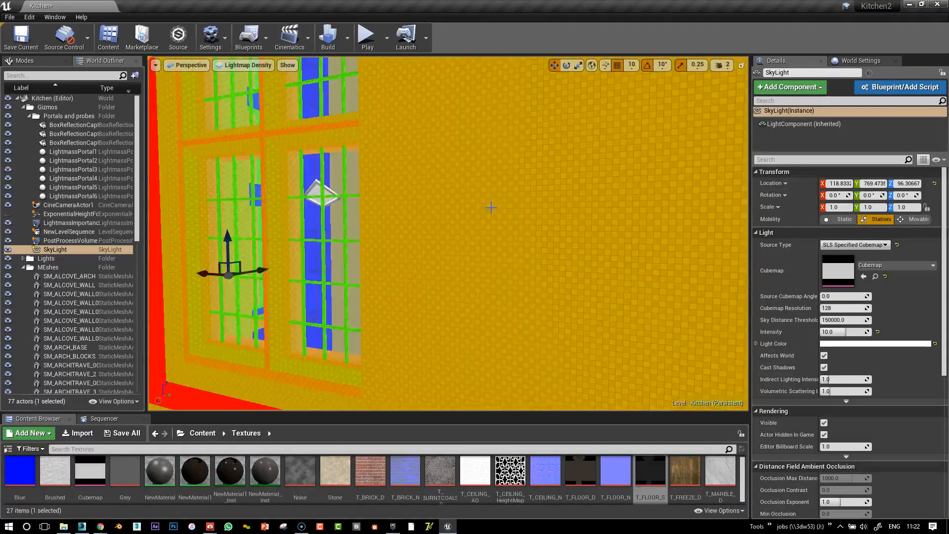
pyautogui.moveTo(499, 208); pyautogui.dragTo(575, 215, button='right')
pyautogui.press('a')
pyautogui.scroll(4, 500, 211)
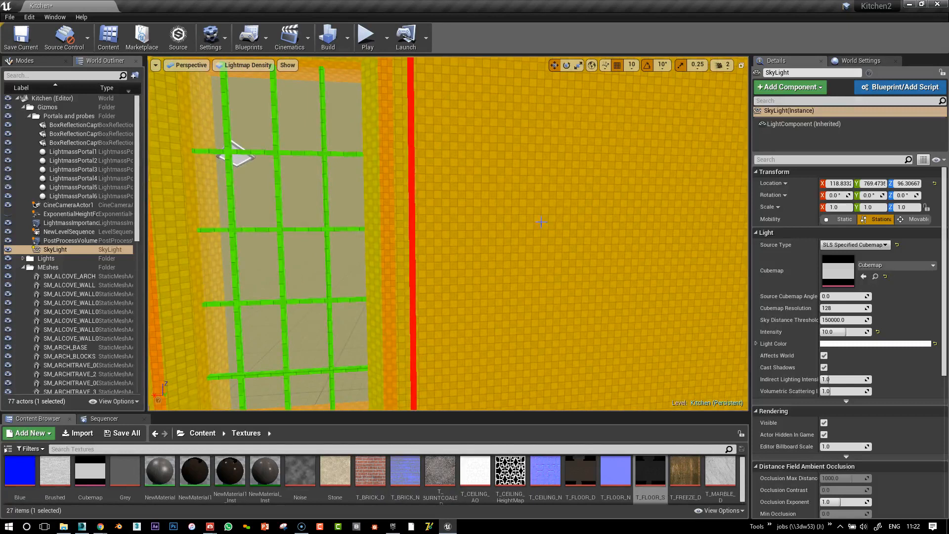
# - Inspect the lightmap density on the door and its frame, the kitchen island, the arches and the fireplace
pyautogui.moveTo(556, 189); pyautogui.dragTo(547, 215, button='right')
pyautogui.moveTo(603, 235); pyautogui.dragTo(522, 212, button='right')
pyautogui.scroll(3, 452, 208)
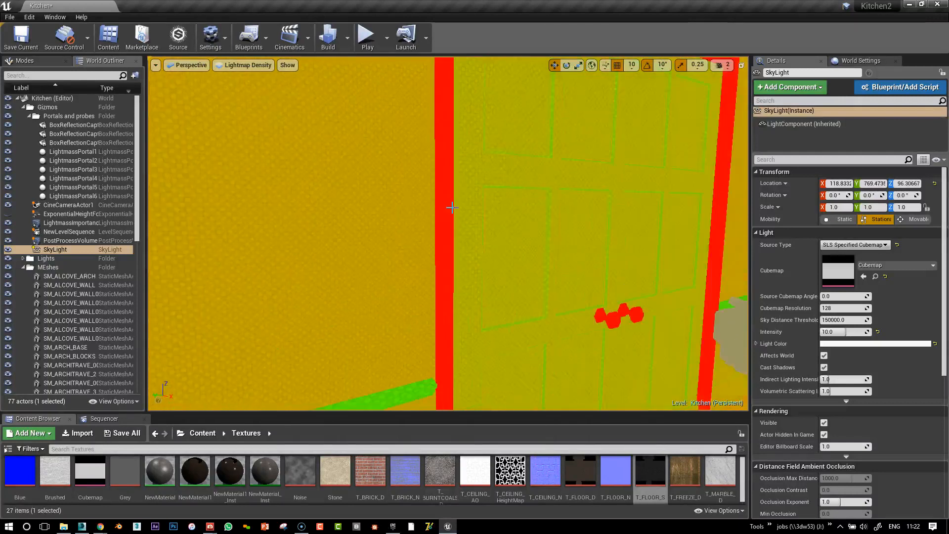
pyautogui.scroll(3, 452, 207)
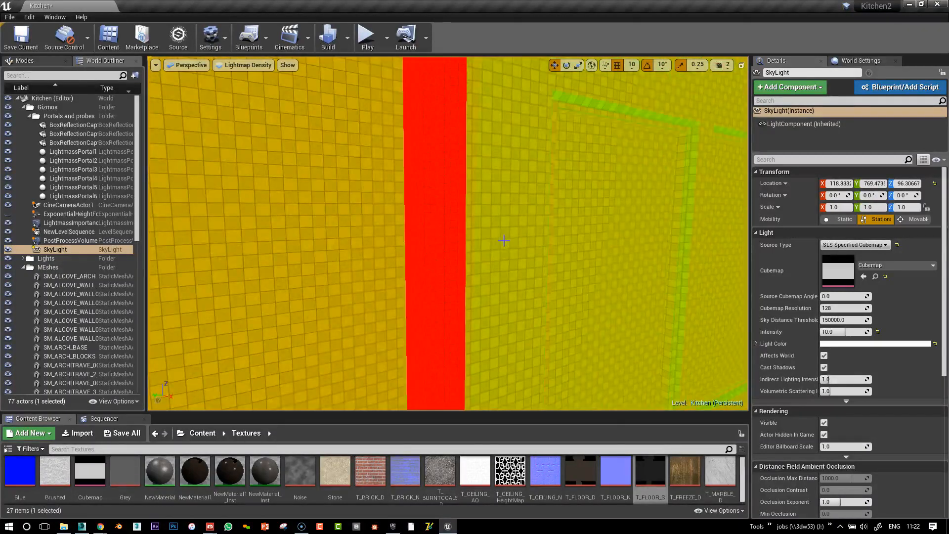
pyautogui.moveTo(503, 241); pyautogui.dragTo(526, 239, button='right')
pyautogui.moveTo(452, 233); pyautogui.dragTo(659, 250, button='right')
pyautogui.scroll(6, 499, 241)
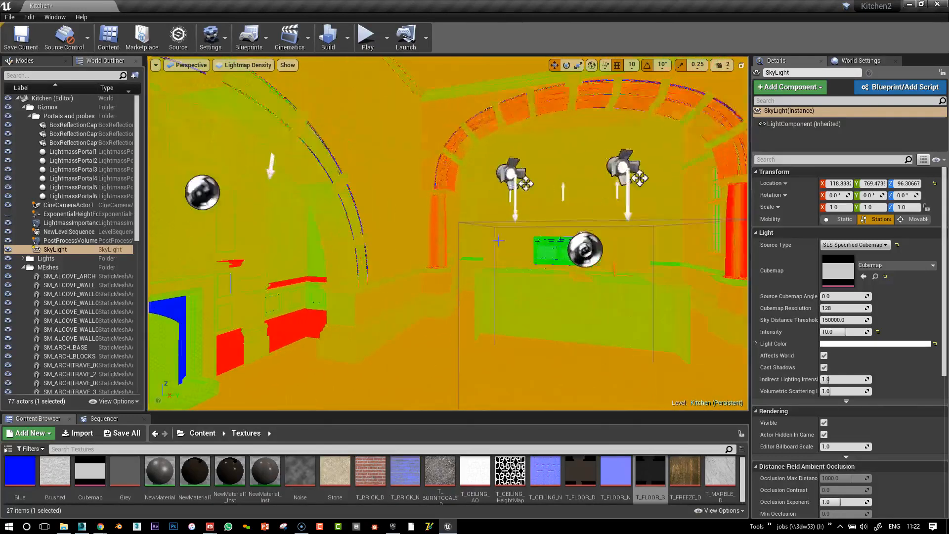
pyautogui.moveTo(513, 231); pyautogui.dragTo(445, 206, button='right')
# - Return the view mode to Lighting Only and examine the shading around the room up to the corner beside the doors
pyautogui.click(246, 65)
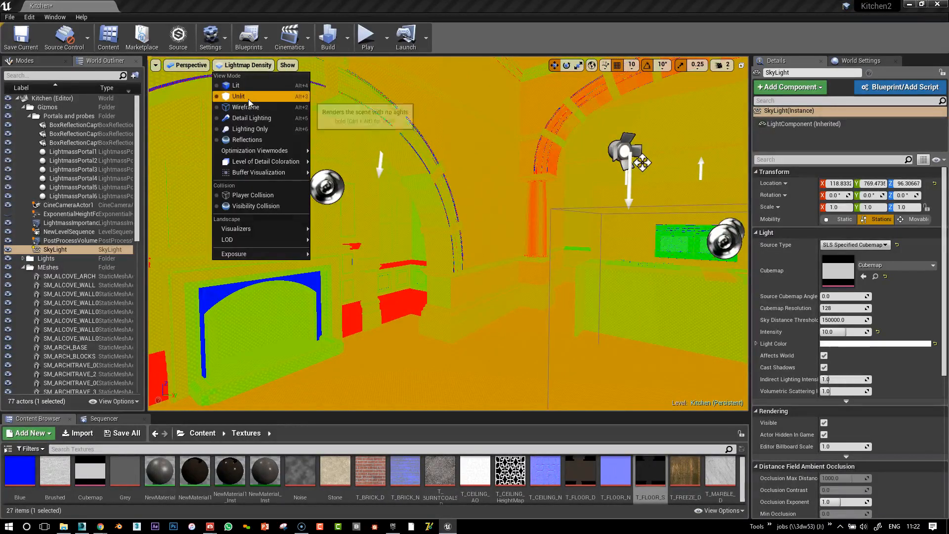
pyautogui.click(250, 129)
pyautogui.moveTo(504, 183)
pyautogui.mouseDown(button='right')
pyautogui.moveTo(497, 163)
pyautogui.moveTo(504, 184)
pyautogui.mouseUp(button='right')
pyautogui.moveTo(514, 301); pyautogui.dragTo(549, 368, button='right')
pyautogui.moveTo(337, 333); pyautogui.dragTo(606, 352, button='right')
pyautogui.moveTo(468, 317); pyautogui.dragTo(462, 243, button='right')
pyautogui.moveTo(677, 192); pyautogui.dragTo(766, 192, button='right')
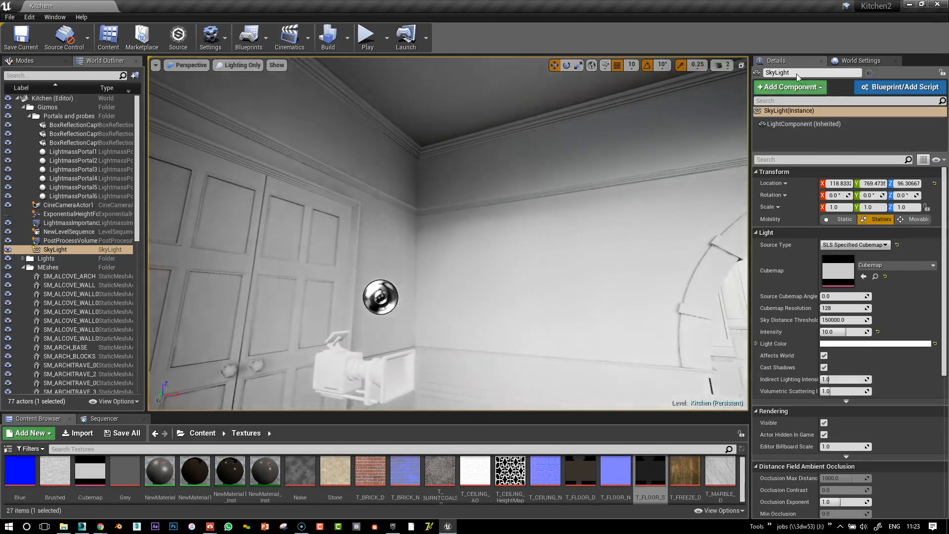
# - Show the world's Lightmass settings and read the explanations for Indirect Lighting Quality and Environment Color
pyautogui.click(860, 60)
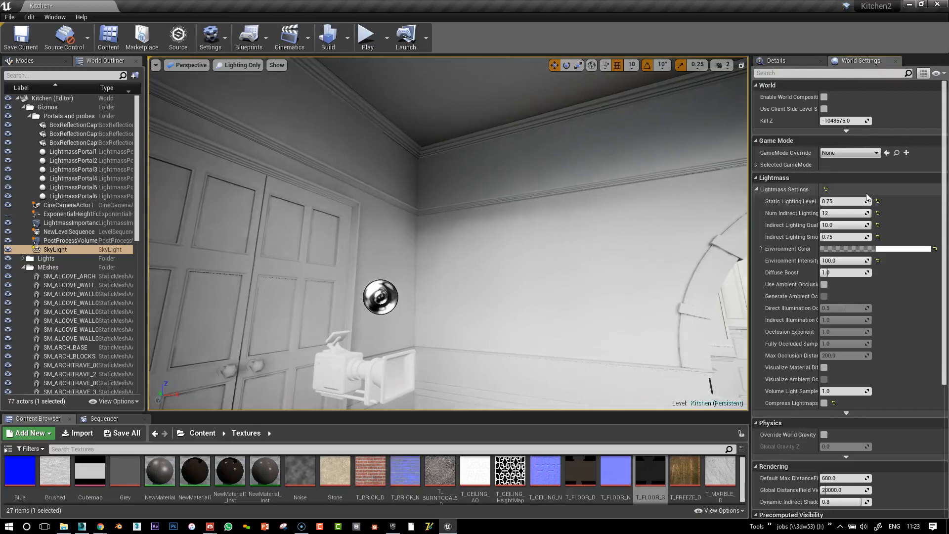
pyautogui.moveTo(796, 227)
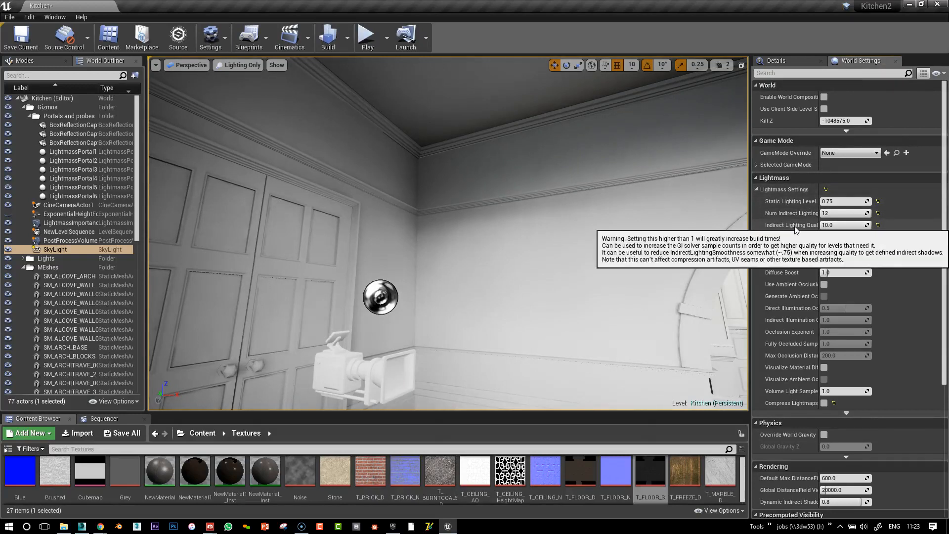
pyautogui.moveTo(789, 254)
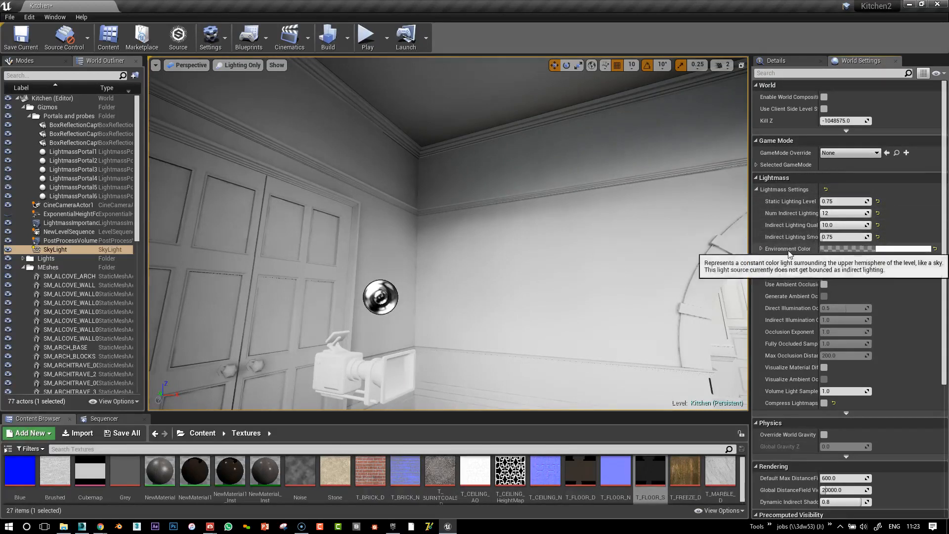
pyautogui.moveTo(835, 261)
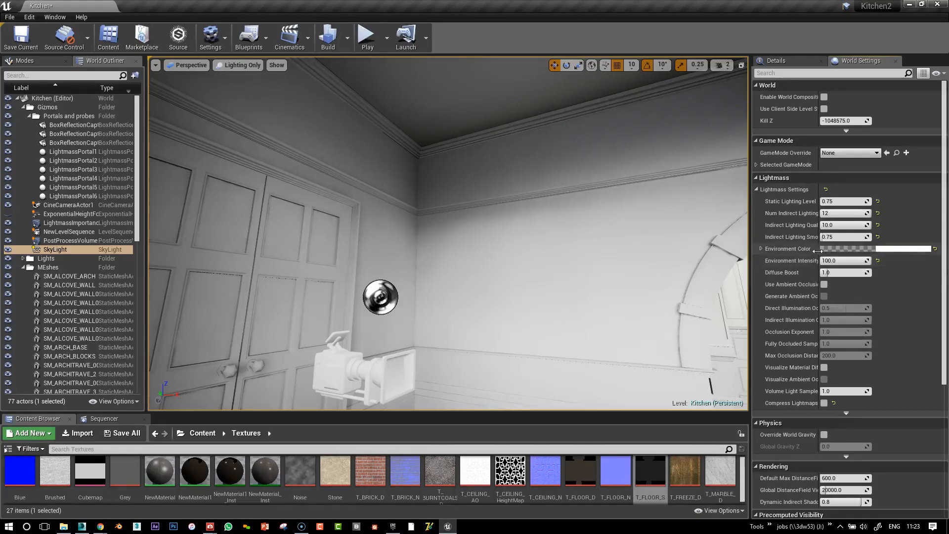
# - Widen the world settings' name column, then view the Lightmass Environment Color in the color picker and close it unchanged
pyautogui.moveTo(818, 248)
pyautogui.mouseDown()
pyautogui.moveTo(859, 248)
pyautogui.moveTo(833, 249)
pyautogui.mouseUp()
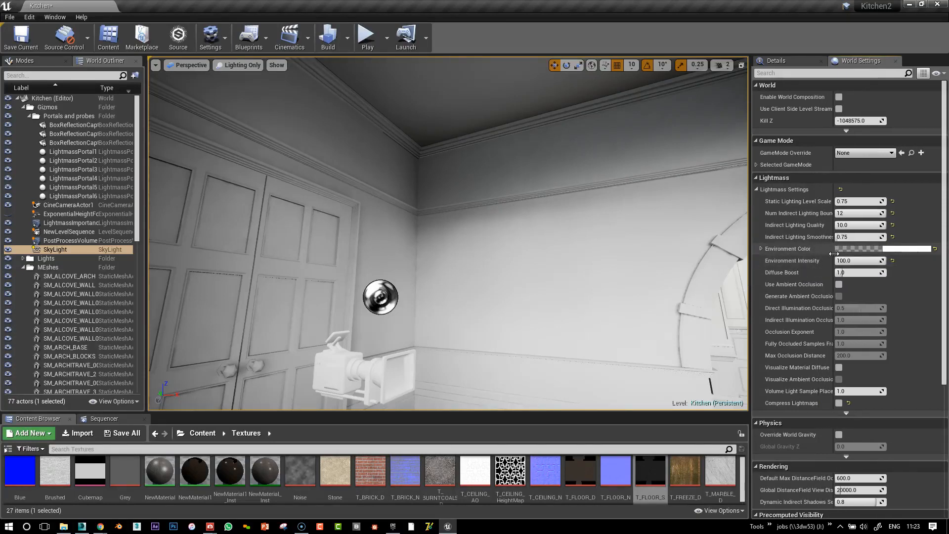
pyautogui.click(908, 251)
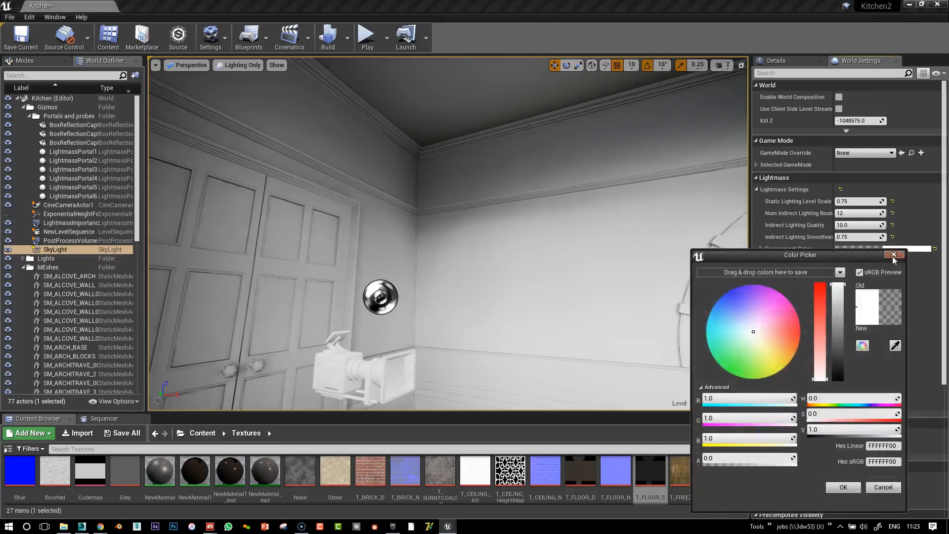
pyautogui.click(893, 255)
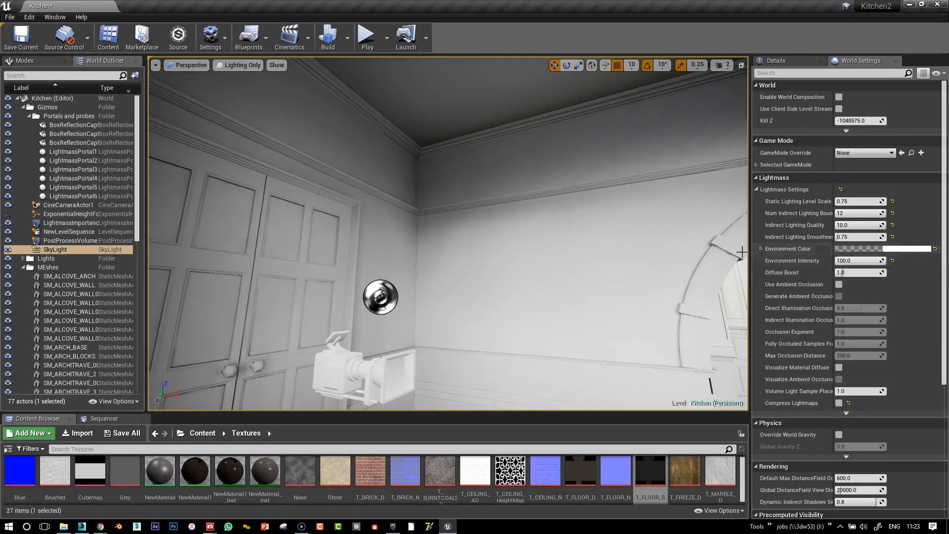
# - Examine the lighting on the kitchen walls, arches and floor from the room's far end, looking towards the island and windows
pyautogui.moveTo(422, 203); pyautogui.dragTo(609, 214, button='right')
pyautogui.press('a')
pyautogui.moveTo(422, 203); pyautogui.dragTo(414, 203, button='right')
pyautogui.press('s')
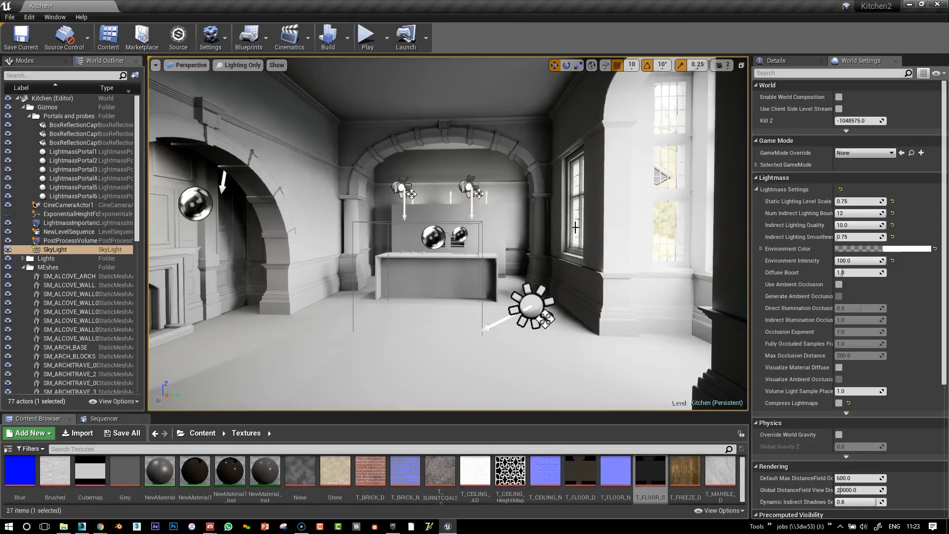
pyautogui.moveTo(577, 219); pyautogui.dragTo(697, 215, button='right')
pyautogui.scroll(-5, 577, 220)
pyautogui.moveTo(578, 220); pyautogui.dragTo(590, 241, button='right')
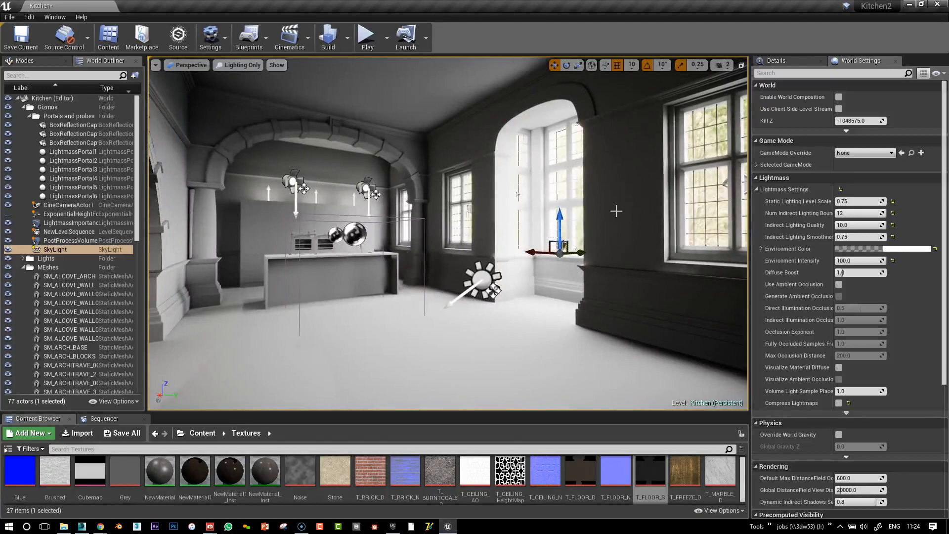
pyautogui.moveTo(616, 211)
pyautogui.mouseDown(button='right')
pyautogui.moveTo(702, 213)
pyautogui.moveTo(608, 214)
pyautogui.moveTo(615, 207)
pyautogui.mouseUp(button='right')
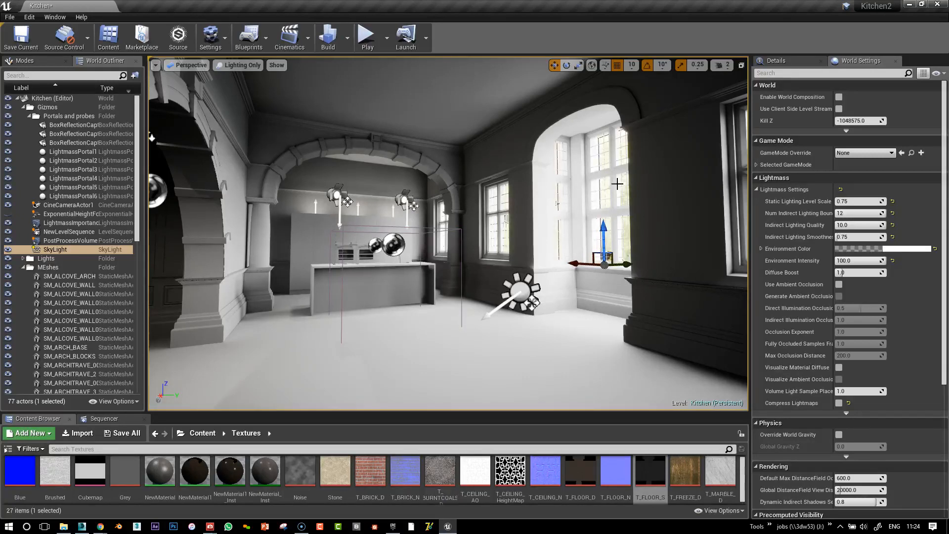
pyautogui.moveTo(616, 183); pyautogui.dragTo(599, 173, button='right')
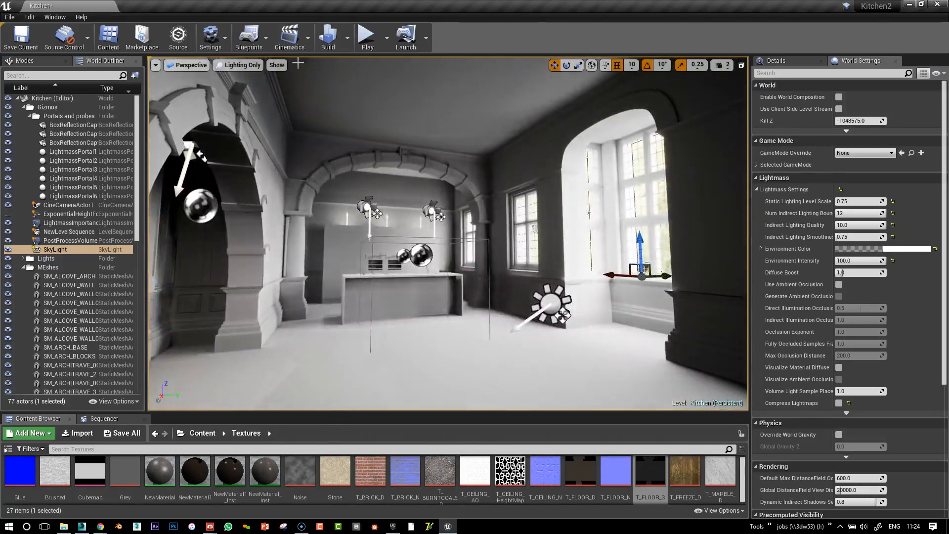
# - Fix the viewport exposure at Log 0 and examine the room's brightness from the fireplace arch to the windows
pyautogui.click(238, 66)
pyautogui.moveTo(252, 254)
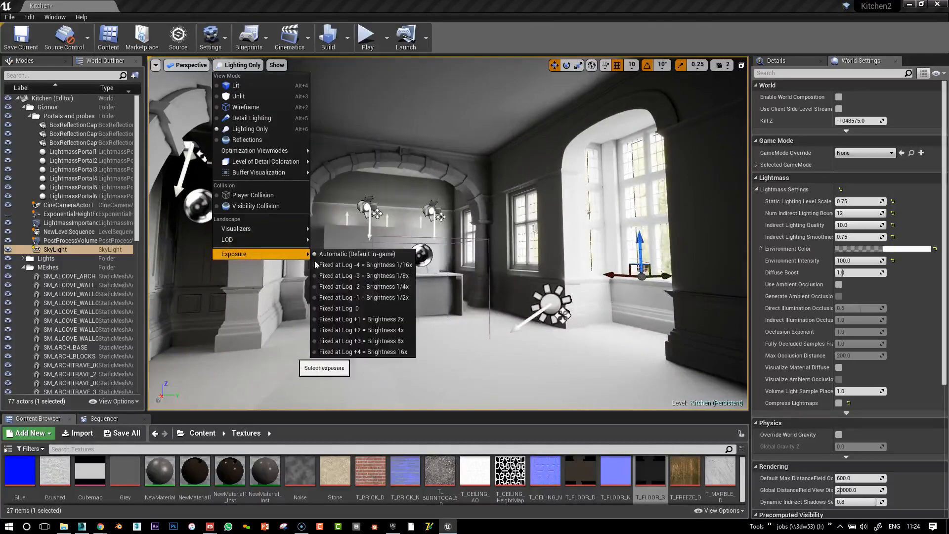
pyautogui.click(360, 313)
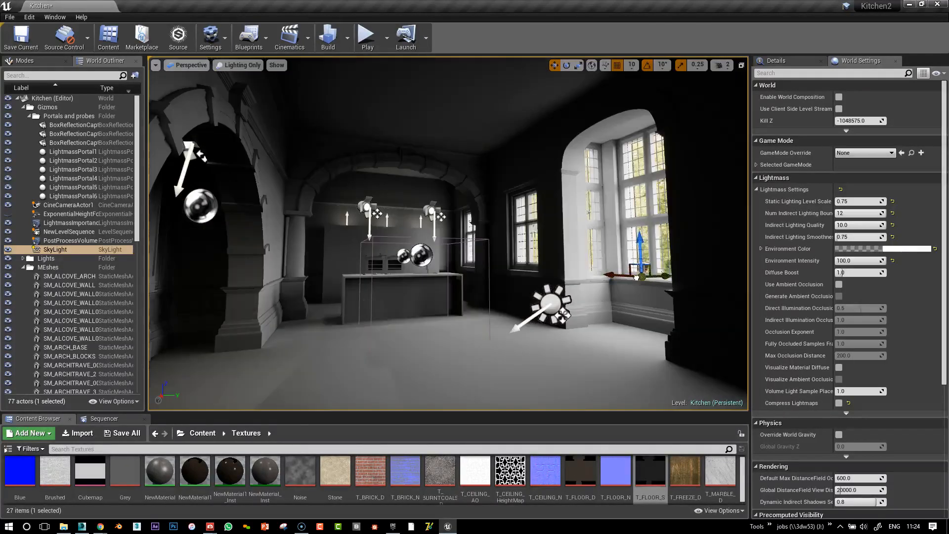
pyautogui.moveTo(359, 313); pyautogui.dragTo(341, 311, button='right')
pyautogui.moveTo(551, 274); pyautogui.dragTo(523, 271, button='right')
pyautogui.moveTo(516, 269); pyautogui.dragTo(578, 253, button='middle')
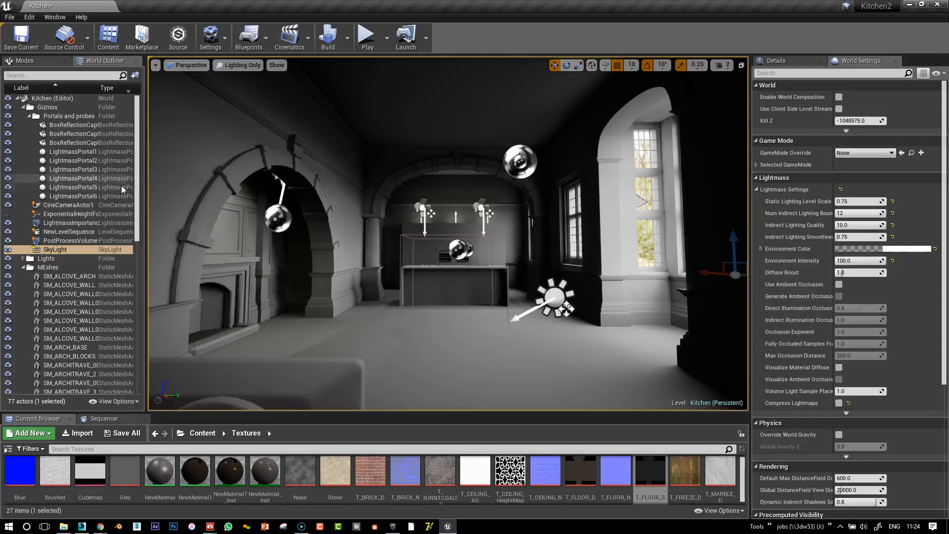
# - Show the SkyLight's details to review its cubemap source and intensity settings
pyautogui.click(70, 249)
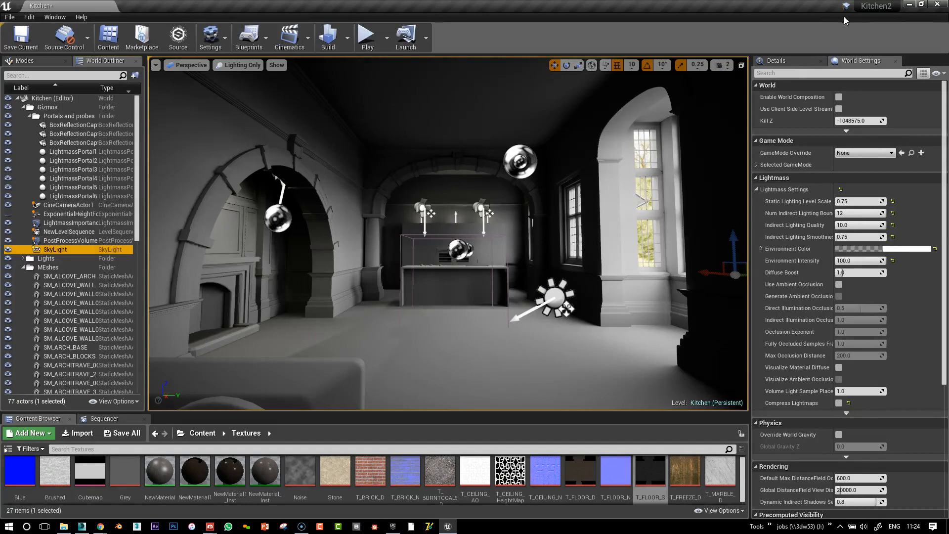
pyautogui.click(786, 61)
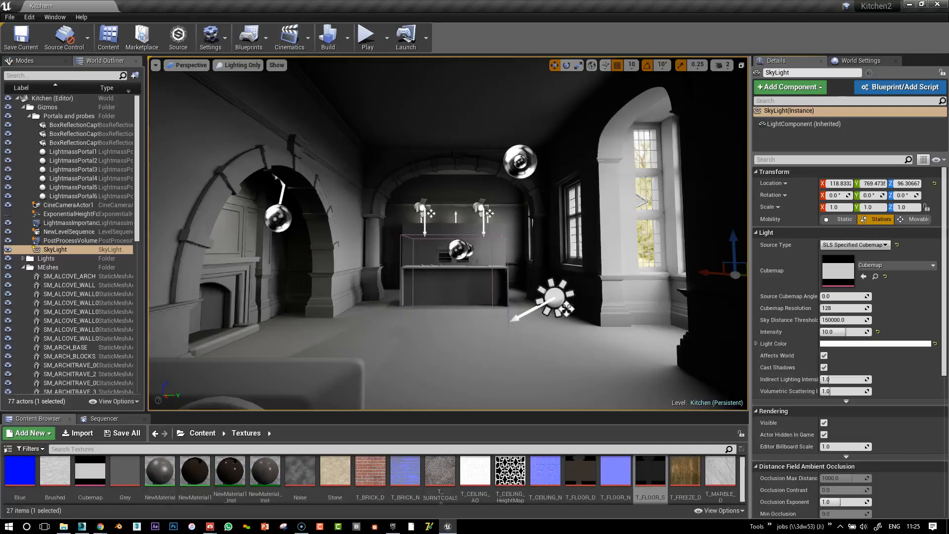
# - Select the post process volume around the kitchen island and limit its details to only the modified properties
pyautogui.click(505, 235)
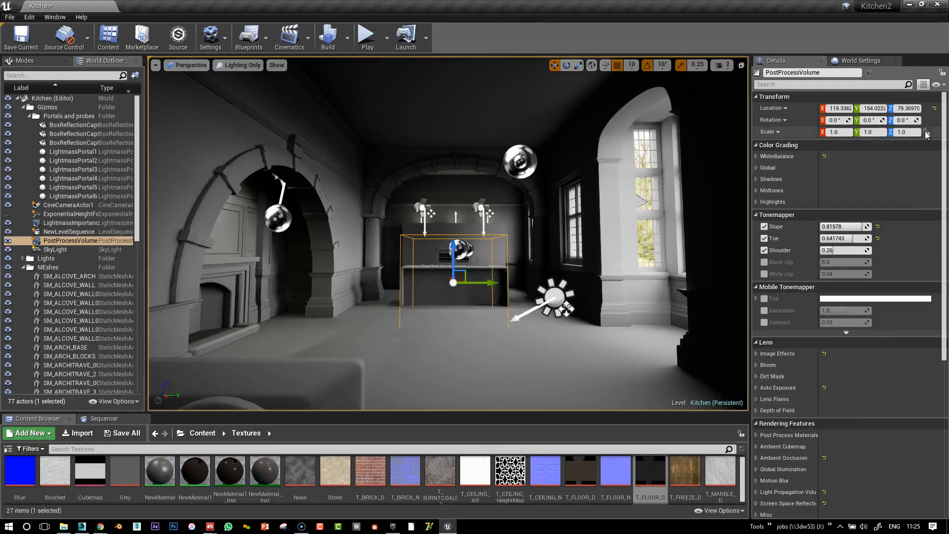
pyautogui.click(936, 85)
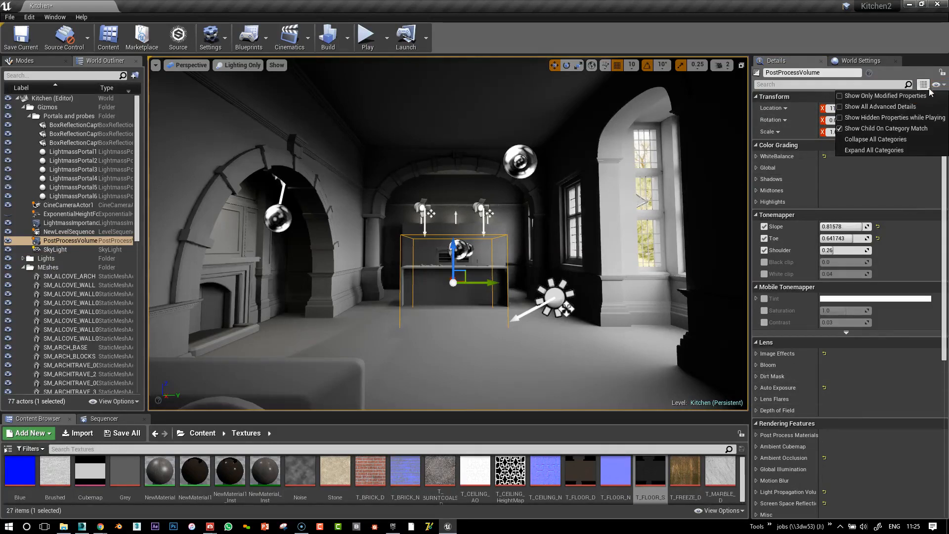
pyautogui.click(873, 117)
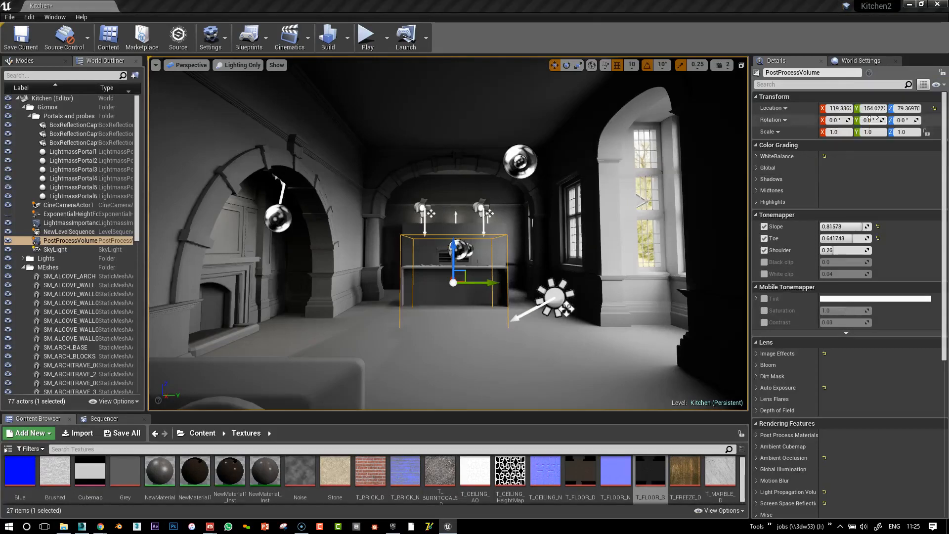
pyautogui.click(937, 85)
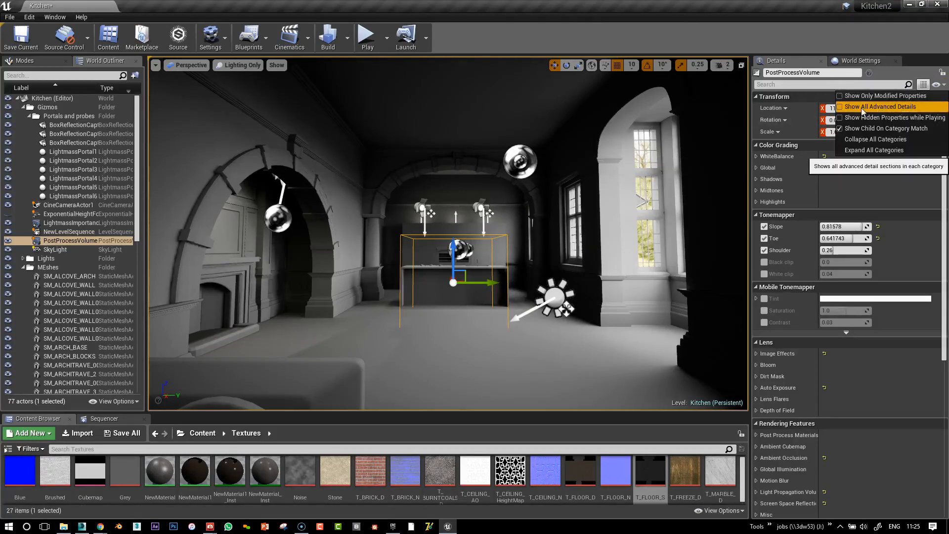
pyautogui.click(839, 96)
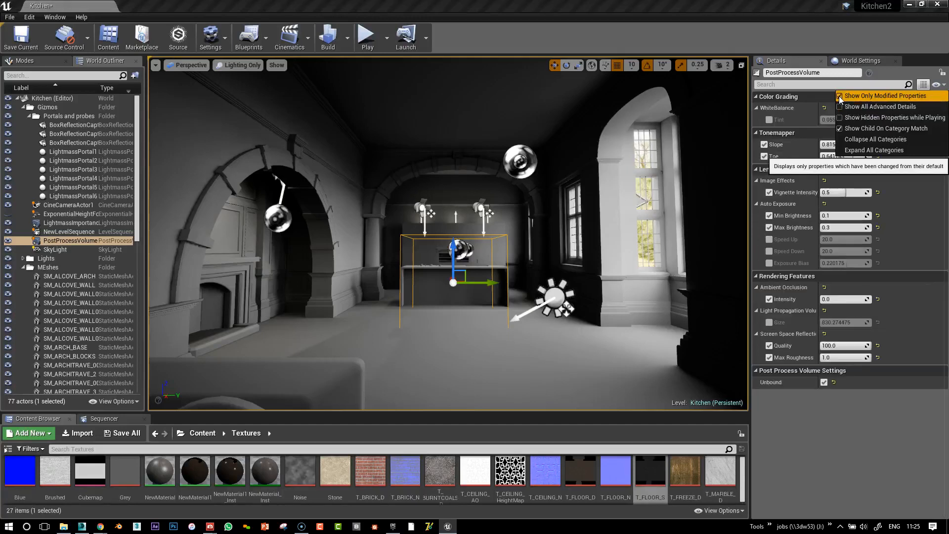
pyautogui.click(867, 449)
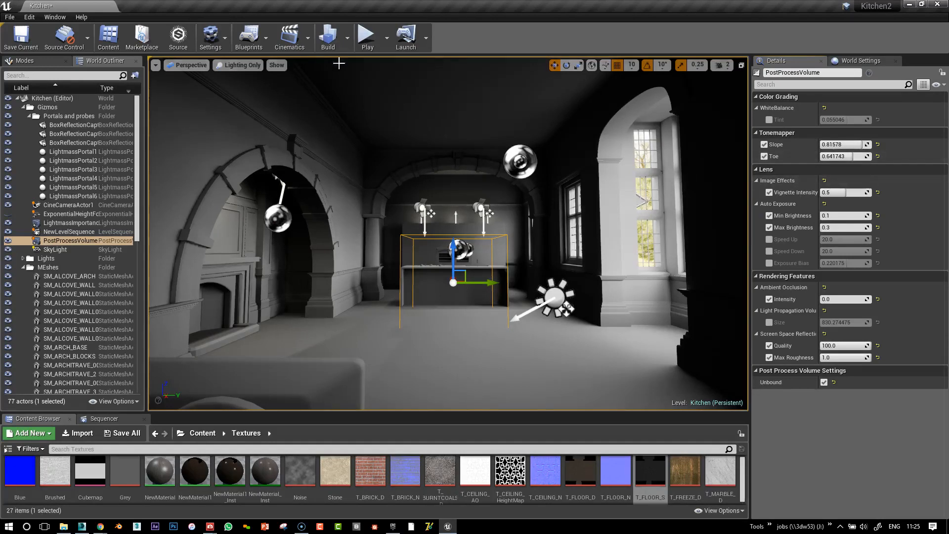
# - Return the viewport exposure to Automatic (Default in-game)
pyautogui.click(239, 65)
pyautogui.moveTo(256, 253)
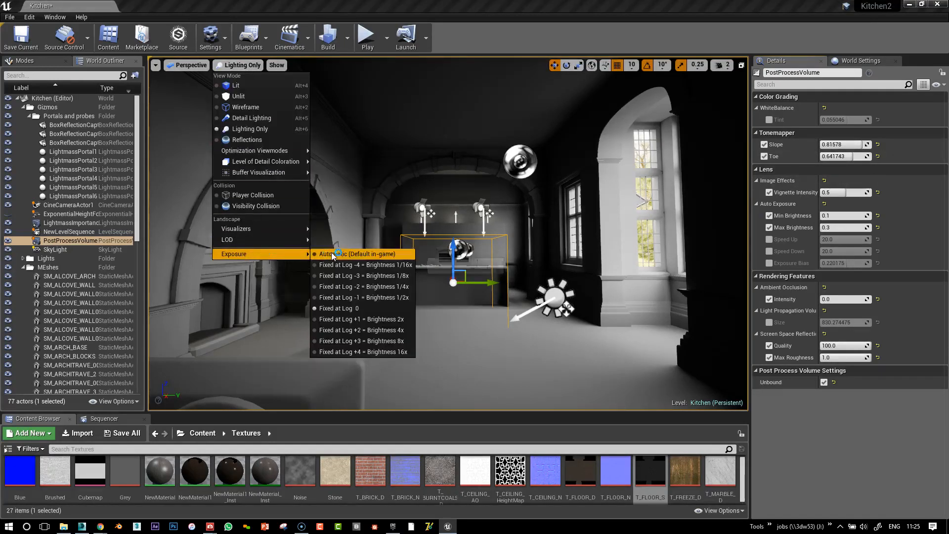
pyautogui.click(331, 252)
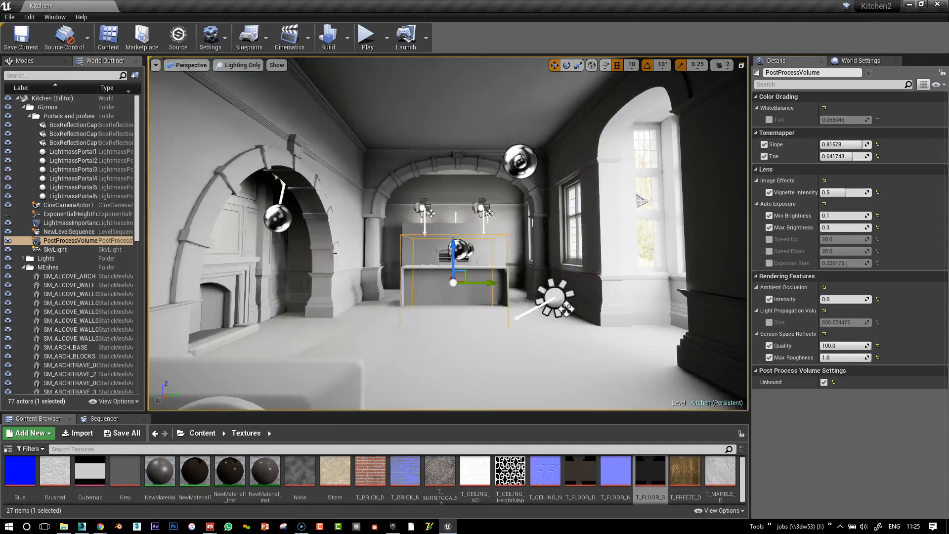
# - Switch the post process volume's tonemapper Slope override off and on repeatedly to compare the room's contrast
pyautogui.click(764, 156)
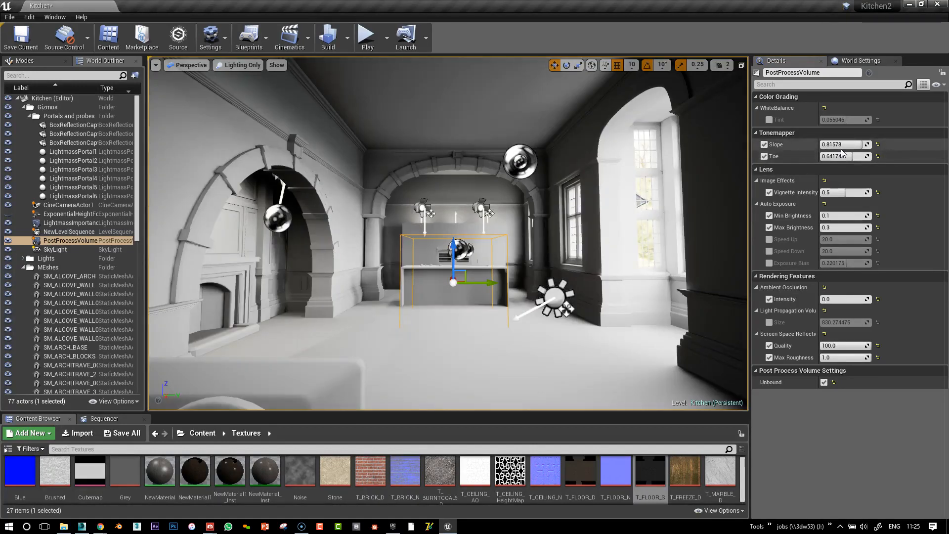
pyautogui.click(764, 144)
pyautogui.click(763, 144)
pyautogui.click(763, 144)
pyautogui.click(764, 145)
pyautogui.click(764, 144)
pyautogui.click(763, 144)
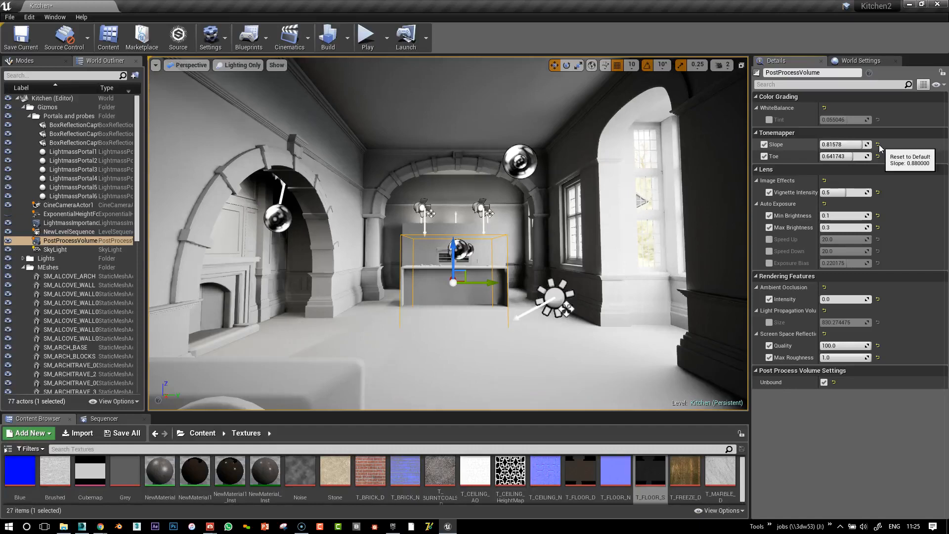
# - Compare the tonemapper with its Toe and Slope overrides off and on, and lower the Slope to 0.663399
pyautogui.click(763, 156)
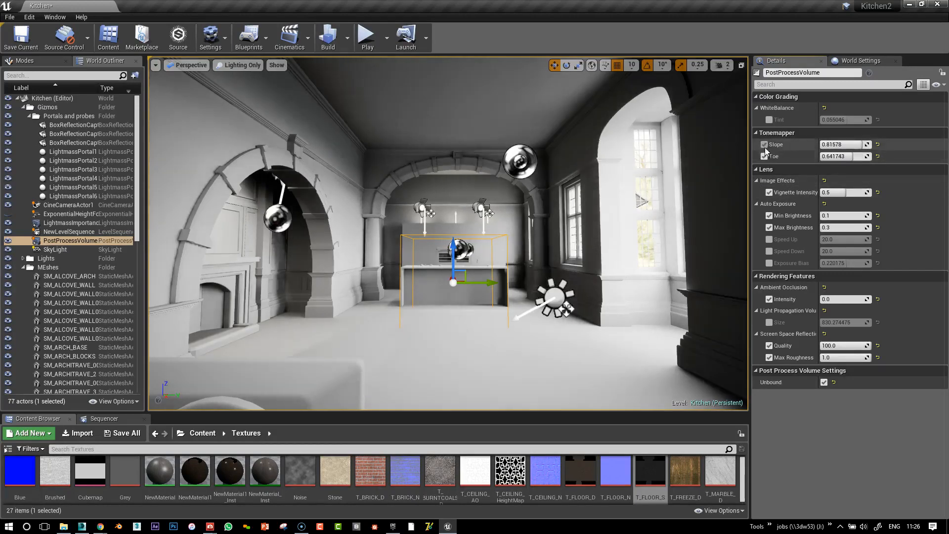
pyautogui.click(764, 146)
pyautogui.click(764, 156)
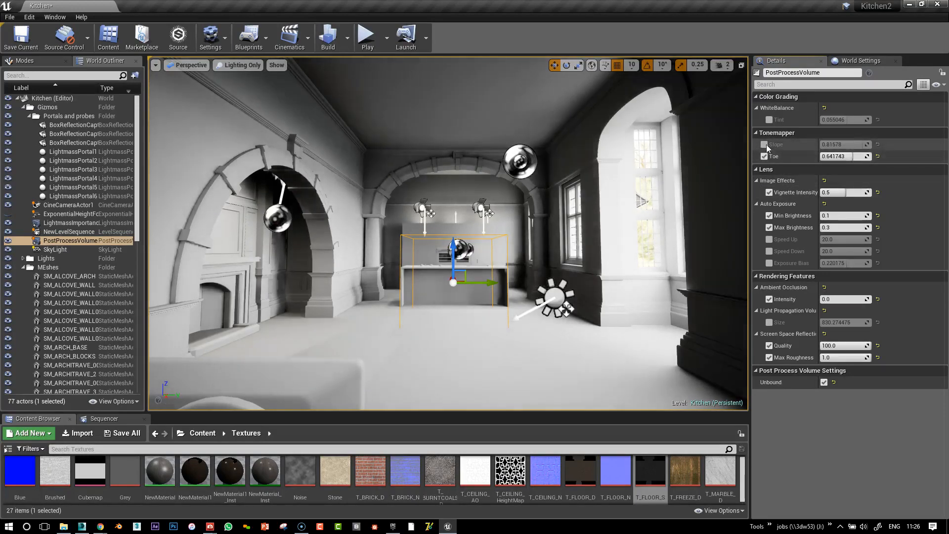
pyautogui.click(764, 144)
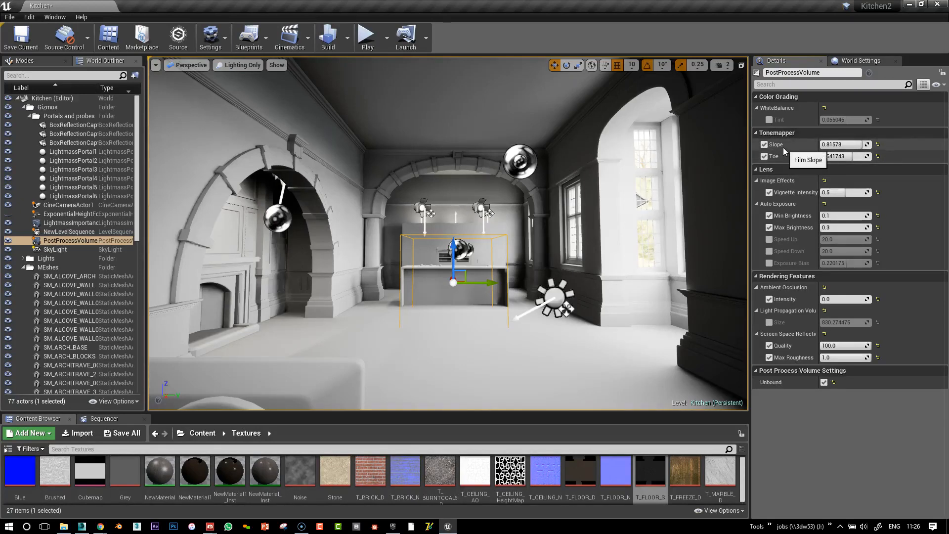
pyautogui.moveTo(860, 145); pyautogui.dragTo(553, 156)
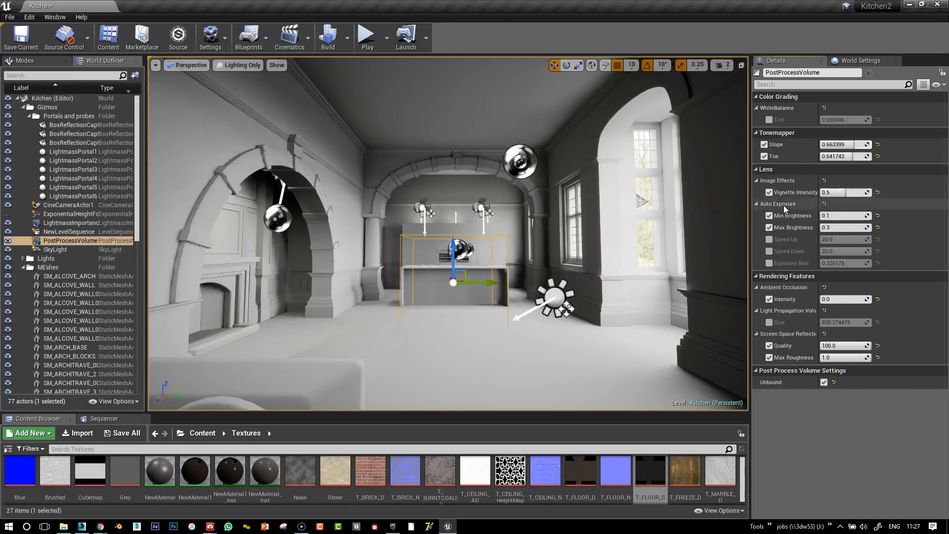
# - Reset the Vignette Intensity, lower it to 0.0 and compare the view with its override off and on
pyautogui.click(769, 194)
pyautogui.click(769, 193)
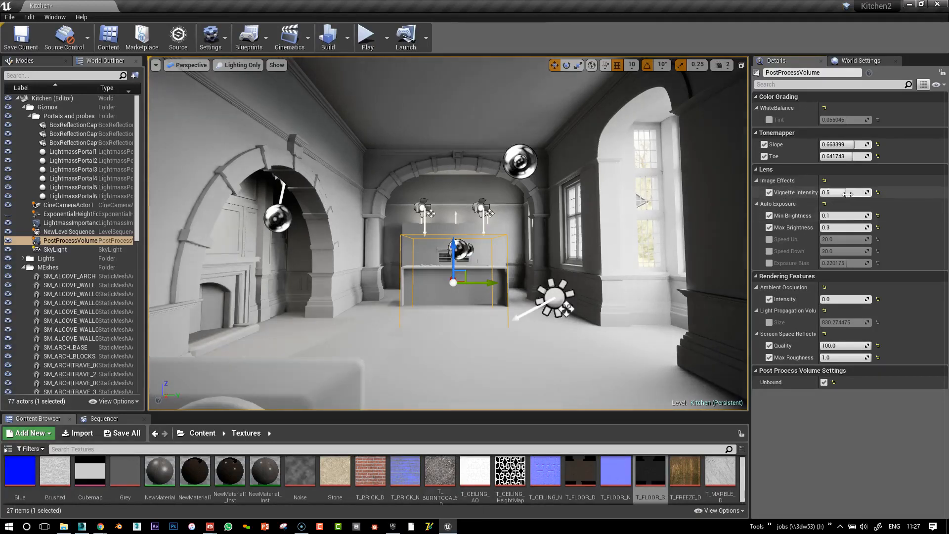
pyautogui.click(877, 191)
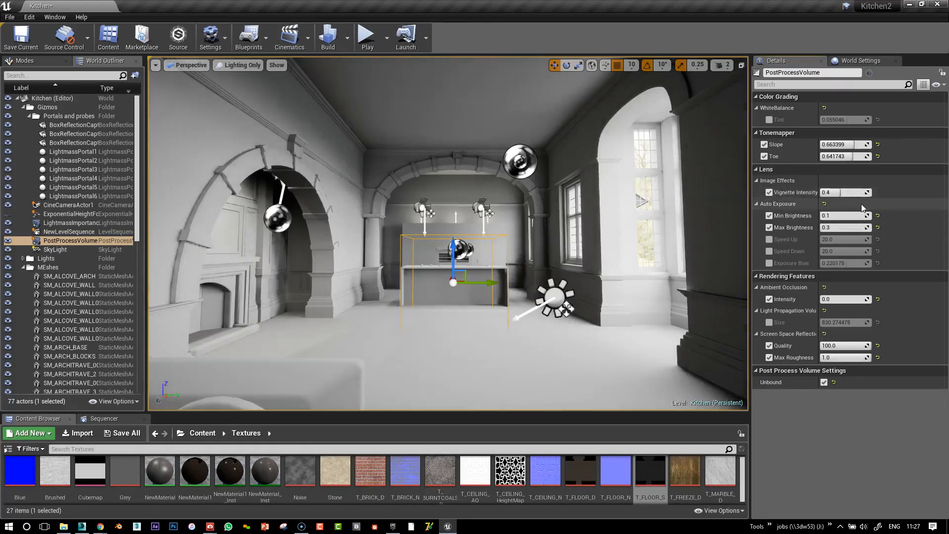
pyautogui.moveTo(840, 197); pyautogui.dragTo(818, 192)
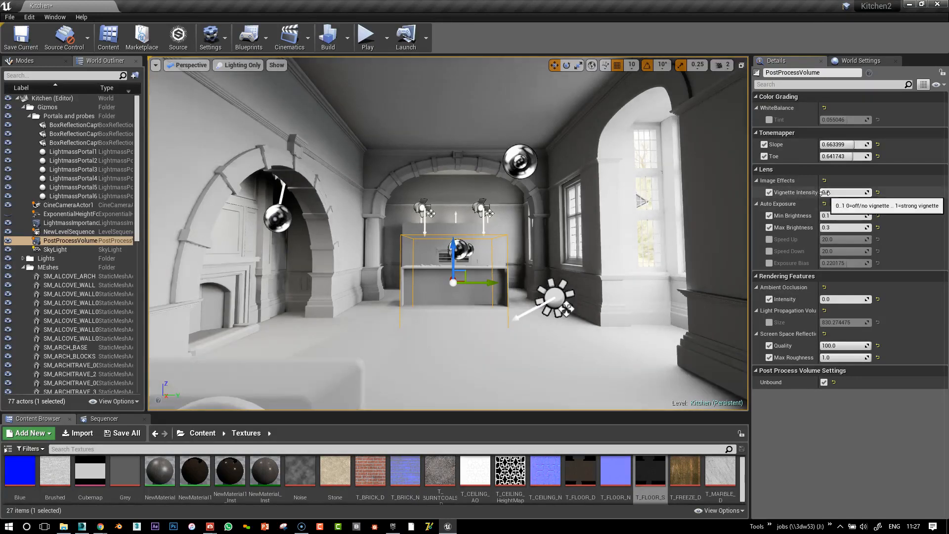
pyautogui.click(769, 192)
pyautogui.click(770, 192)
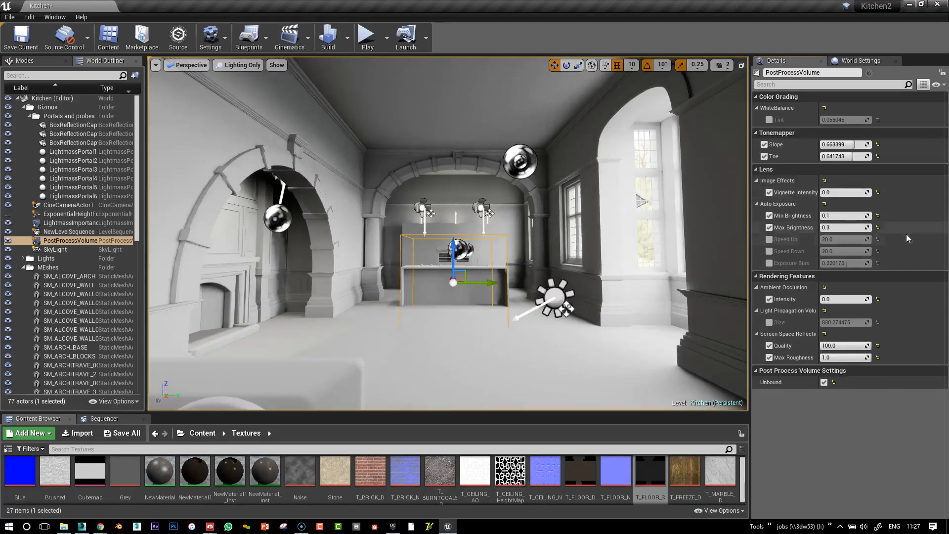
pyautogui.click(769, 192)
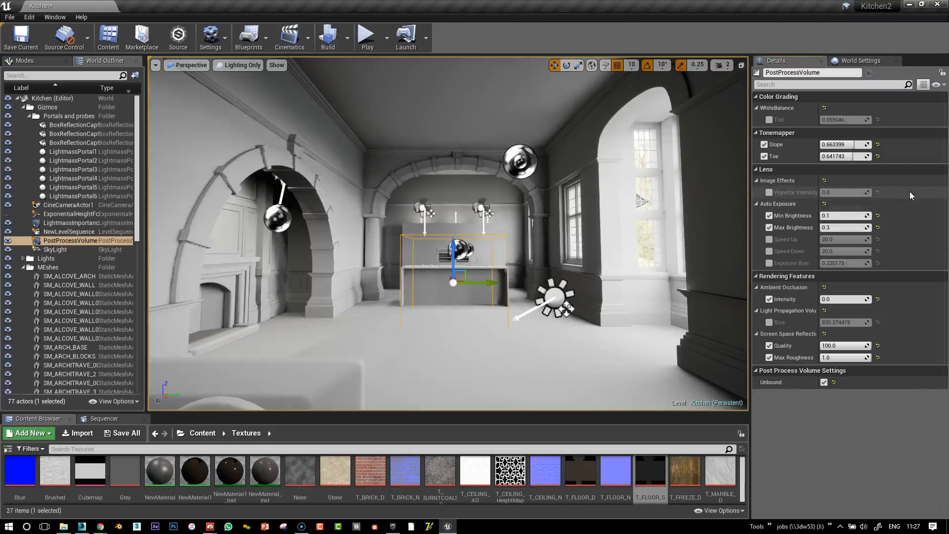
pyautogui.click(769, 192)
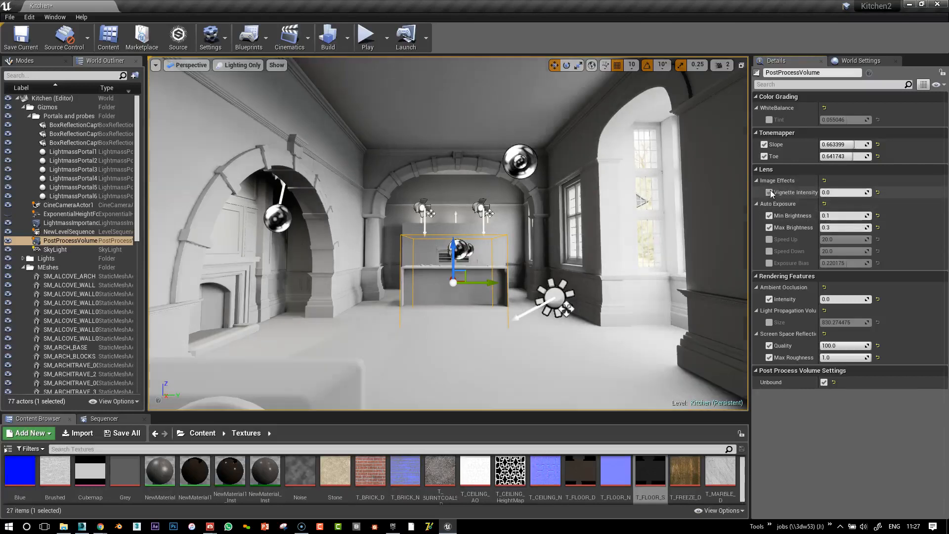
# - Adjust the post process volume's Vignette Intensity to 0.466667
pyautogui.moveTo(842, 193); pyautogui.dragTo(878, 195)
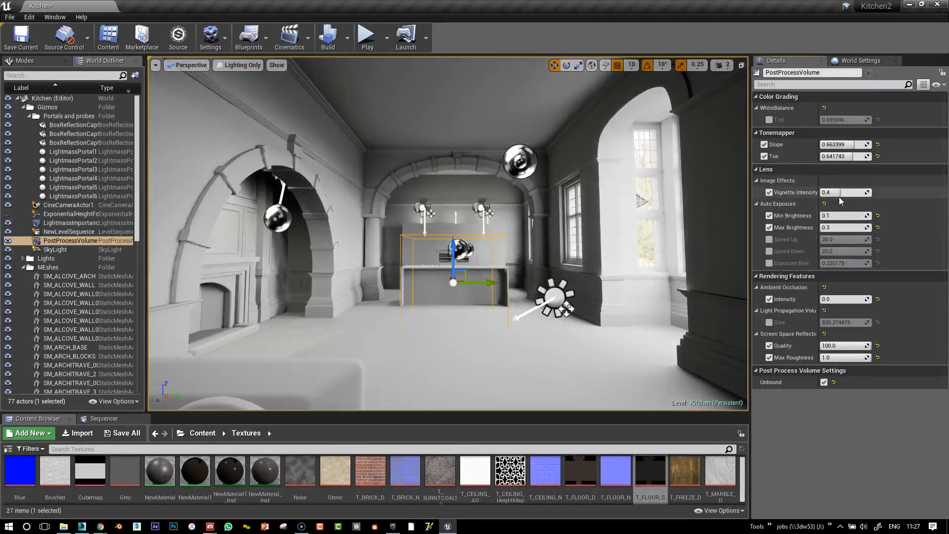
pyautogui.moveTo(846, 193); pyautogui.dragTo(816, 195)
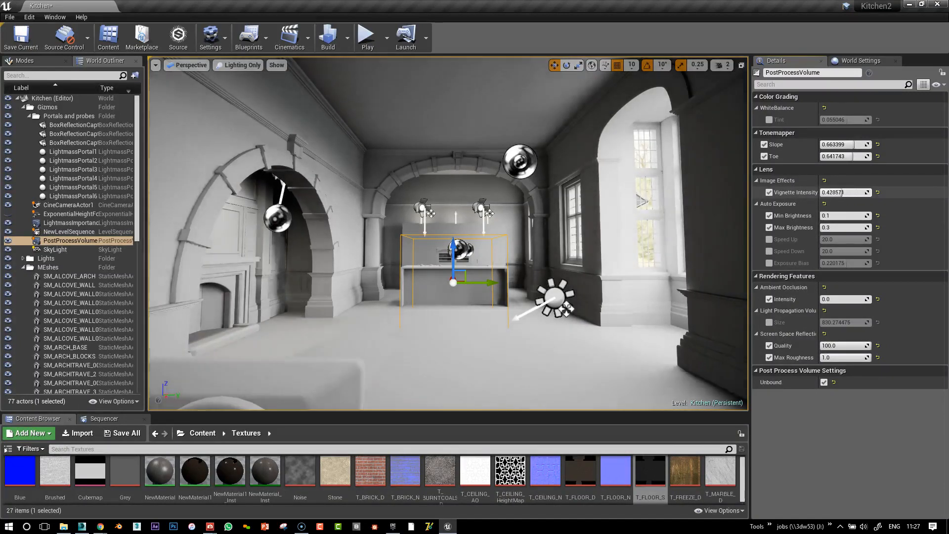
pyautogui.click(877, 193)
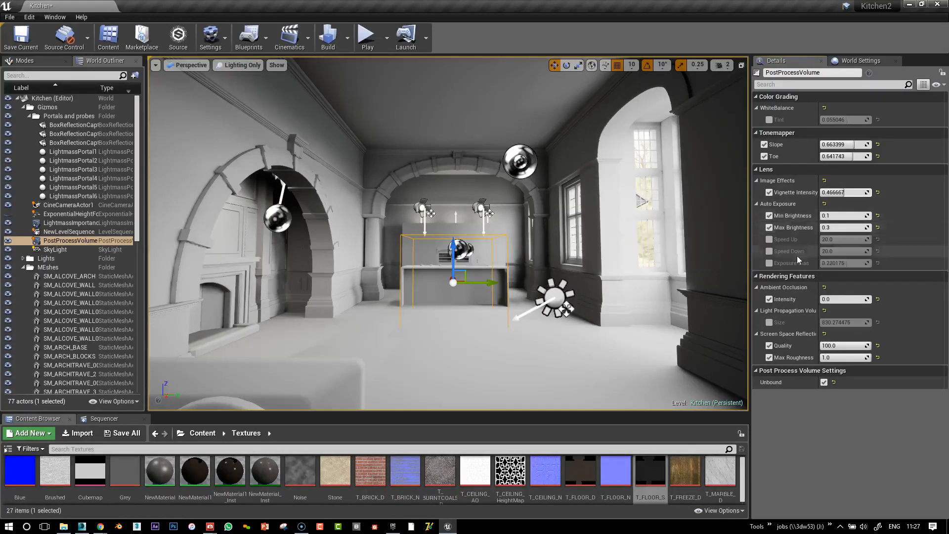
# - Set the viewport shading from Lighting Only back to Lit to see the textured room
pyautogui.click(247, 66)
pyautogui.click(251, 78)
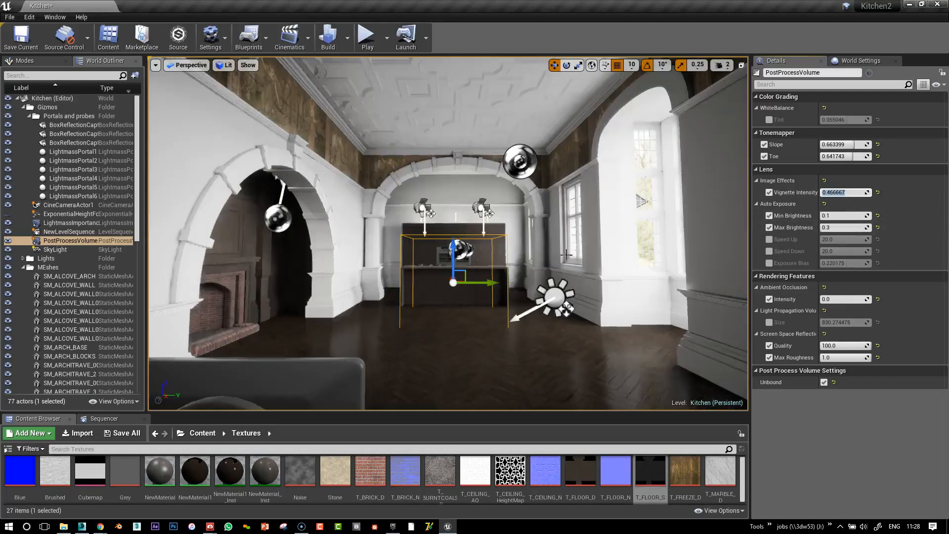
pyautogui.scroll(2, 566, 254)
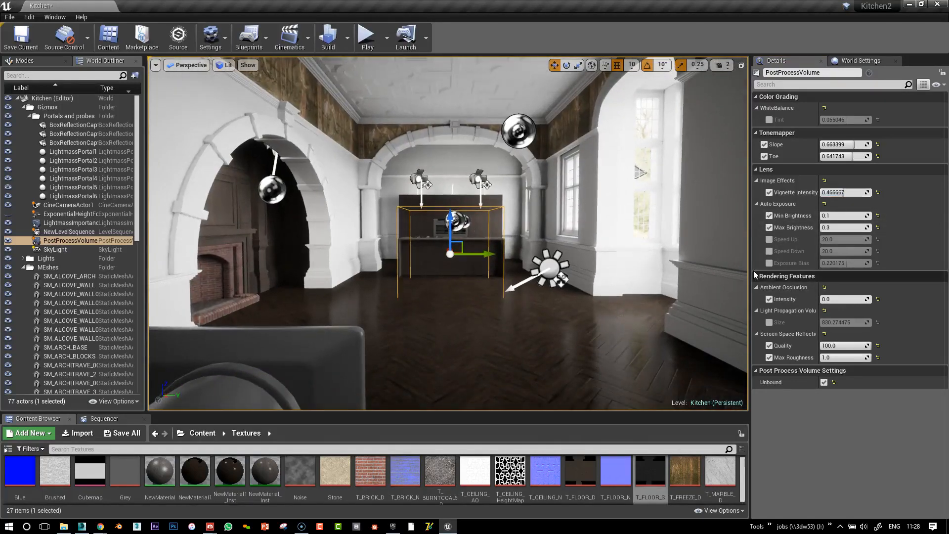
# - Reset the auto exposure Min and Max Brightness to their defaults, hide the viewport's editor icons and look down at the floor
pyautogui.click(878, 216)
pyautogui.click(877, 227)
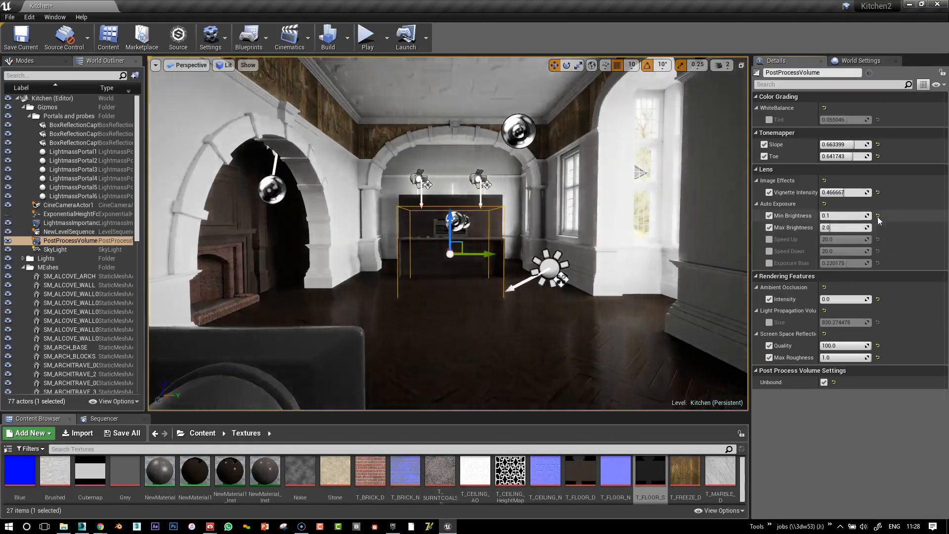
pyautogui.moveTo(529, 259); pyautogui.dragTo(500, 263, button='right')
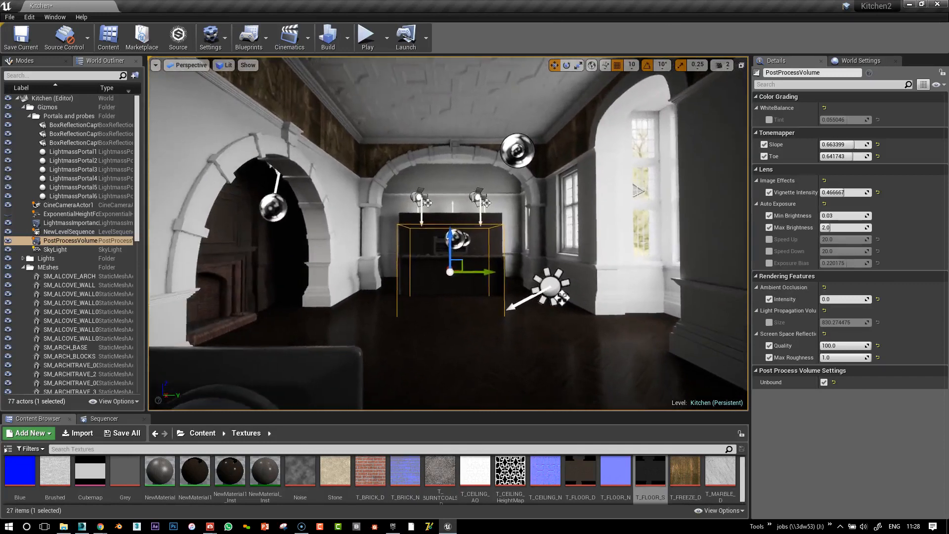
pyautogui.press('g')
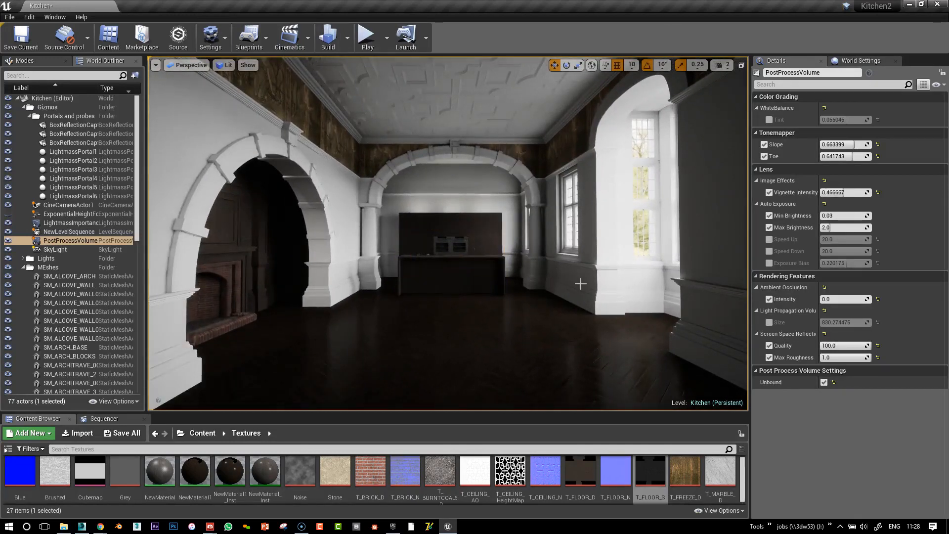
pyautogui.moveTo(542, 269); pyautogui.dragTo(542, 316, button='right')
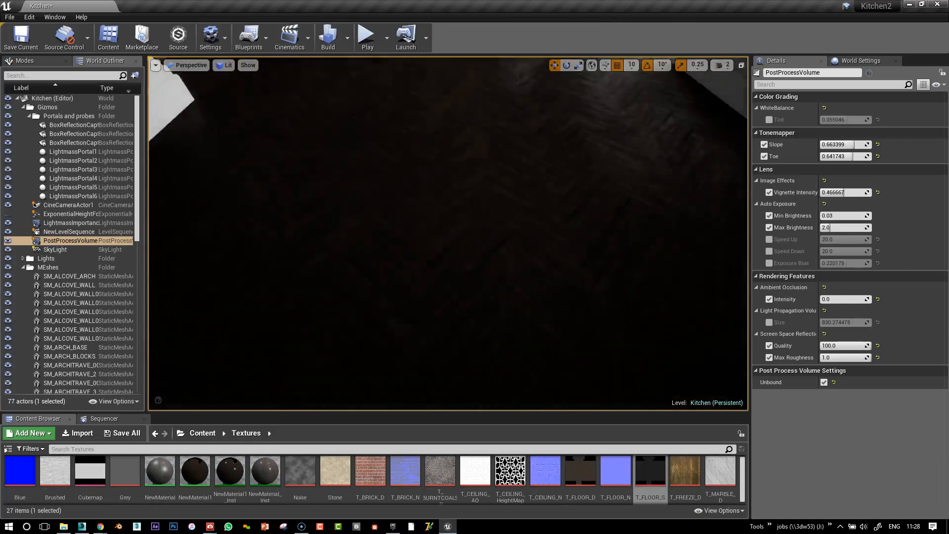
# - Enable the auto exposure Speed Up and Speed Down overrides and compare how the view adapts between the floor and the room
pyautogui.click(769, 239)
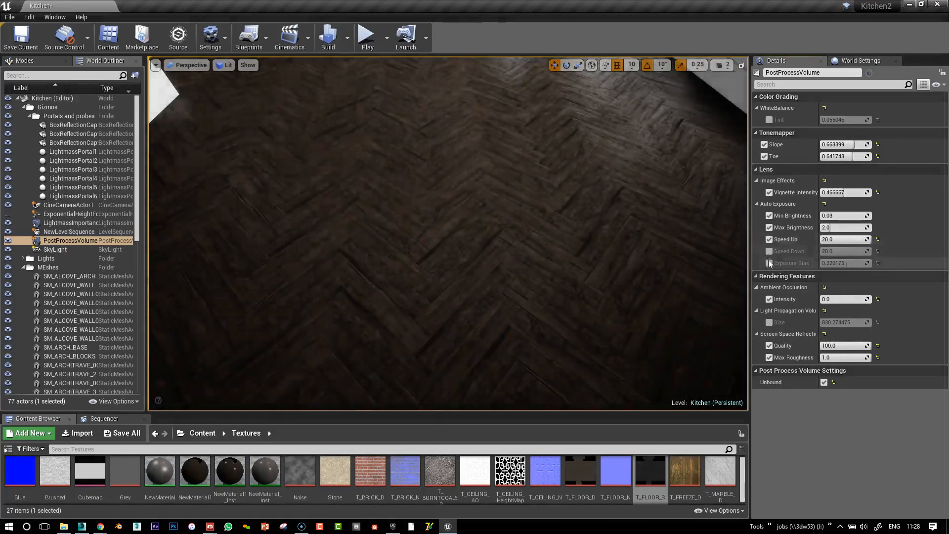
pyautogui.click(769, 253)
pyautogui.moveTo(593, 257); pyautogui.dragTo(596, 173, button='right')
pyautogui.moveTo(557, 254)
pyautogui.mouseDown(button='right')
pyautogui.moveTo(557, 346)
pyautogui.moveTo(557, 254)
pyautogui.mouseUp(button='right')
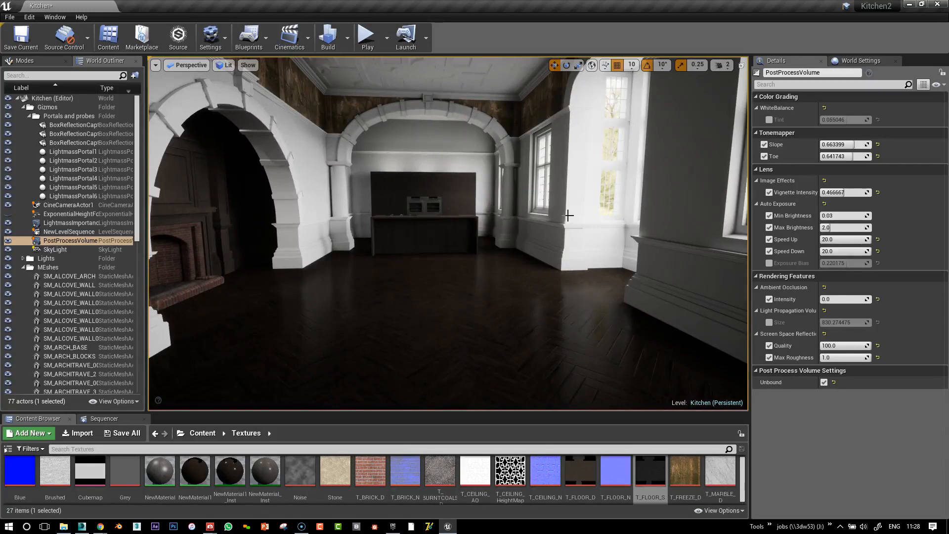
pyautogui.moveTo(569, 215); pyautogui.dragTo(568, 316, button='right')
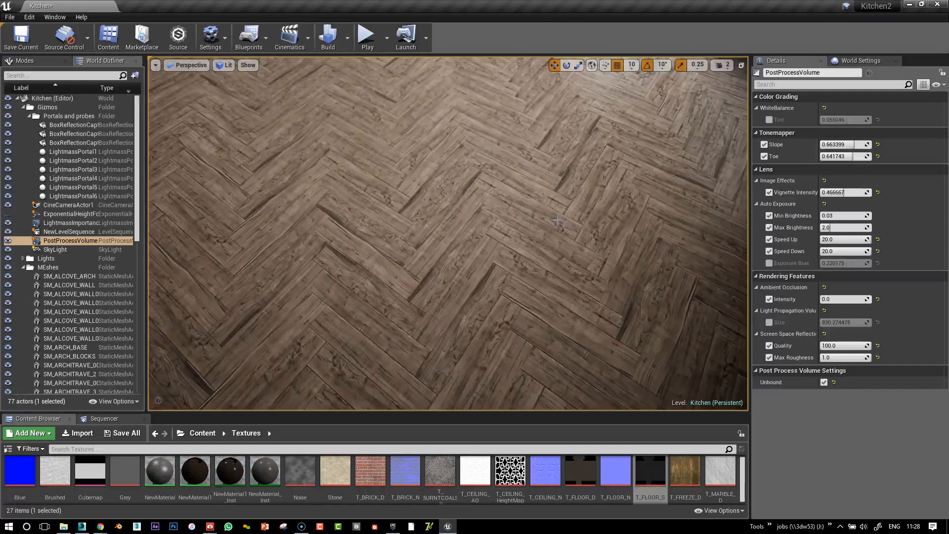
pyautogui.moveTo(563, 217); pyautogui.dragTo(564, 140, button='right')
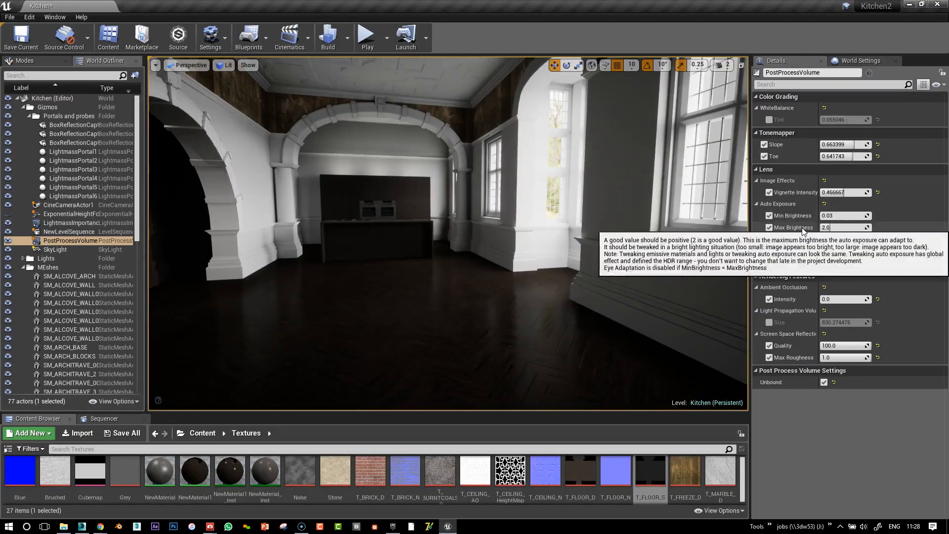
# - Lower the post process volume's Max Brightness to 0.190476 and view the room towards the kitchen island
pyautogui.moveTo(796, 230)
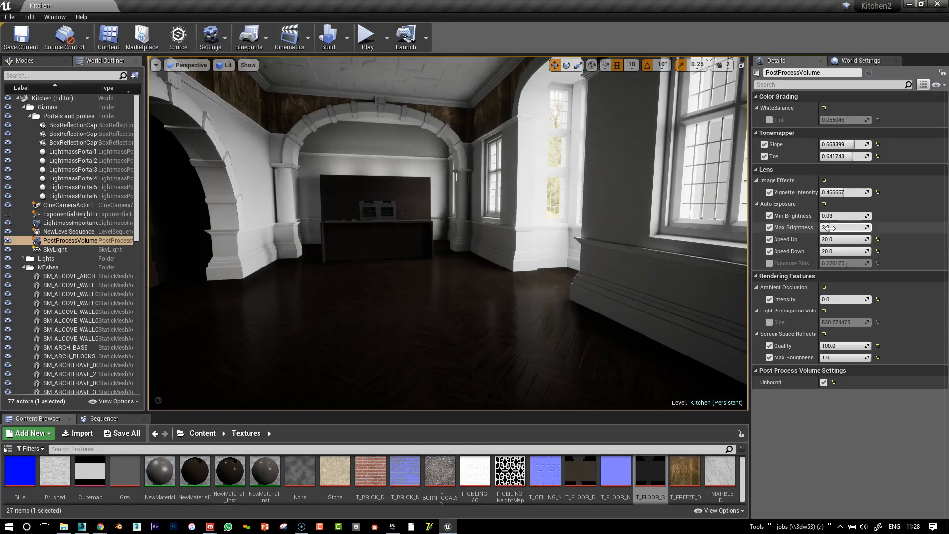
pyautogui.moveTo(830, 227); pyautogui.dragTo(823, 228)
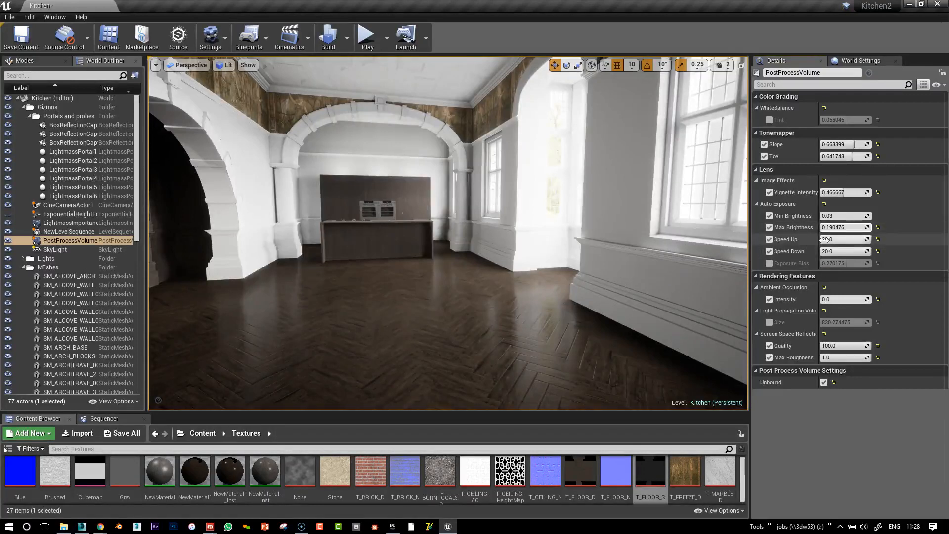
pyautogui.moveTo(499, 173); pyautogui.dragTo(574, 205, button='right')
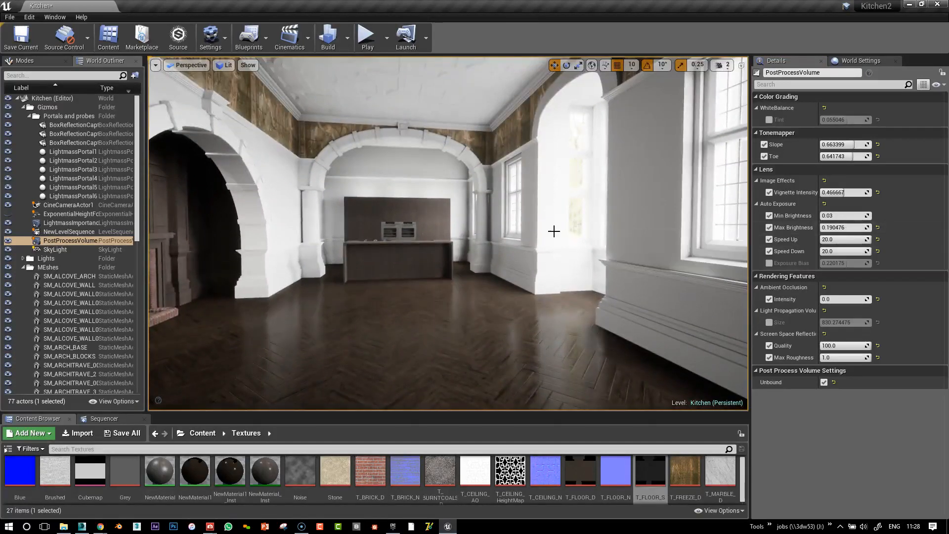
# - Reset the Max Brightness, try 0.5 and 0.3, and view the room and its windows
pyautogui.click(877, 227)
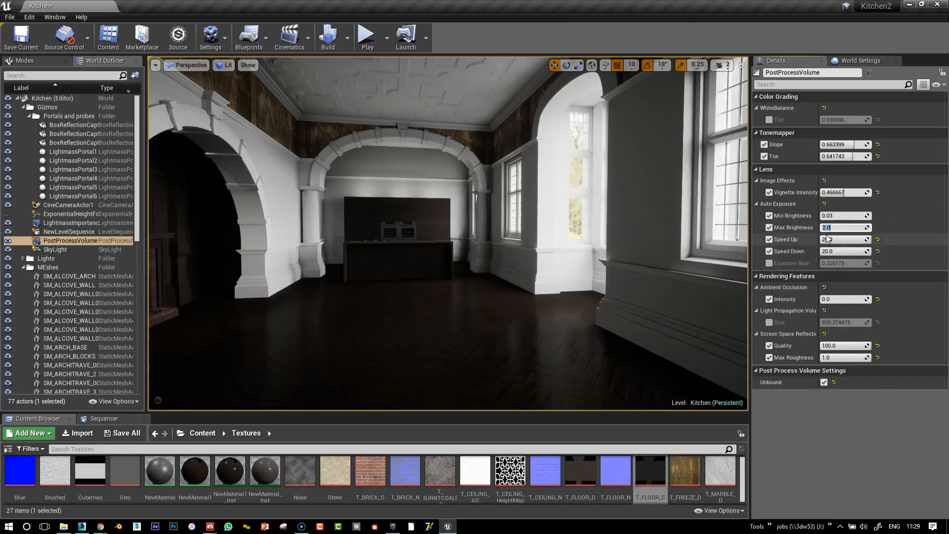
pyautogui.write('0.5')
pyautogui.press('Return')
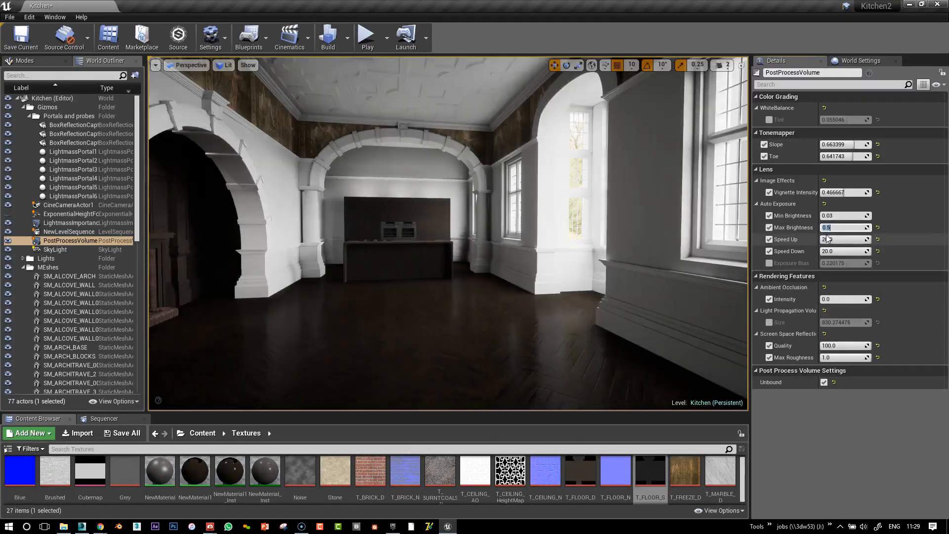
pyautogui.press('Return')
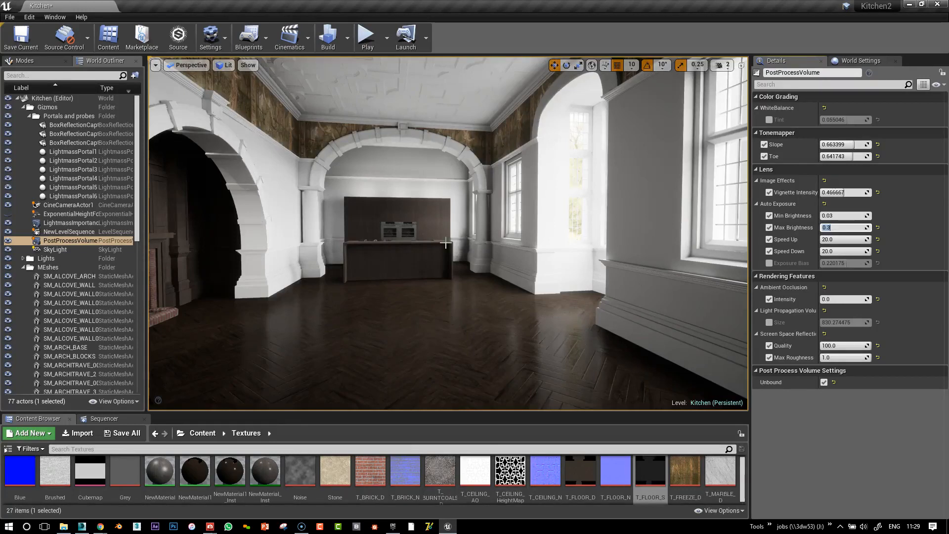
pyautogui.moveTo(625, 191)
pyautogui.mouseDown(button='right')
pyautogui.moveTo(687, 208)
pyautogui.moveTo(704, 191)
pyautogui.moveTo(637, 179)
pyautogui.mouseUp(button='right')
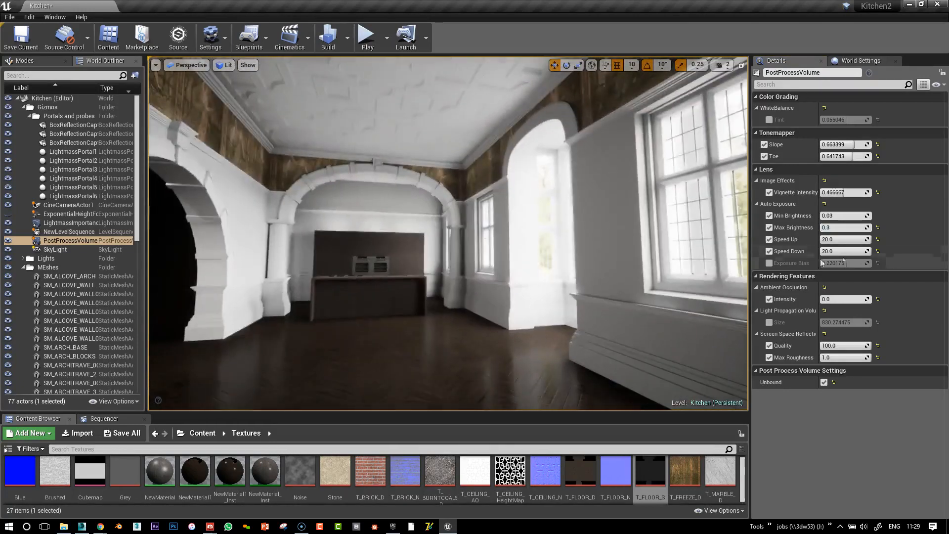
pyautogui.moveTo(643, 212); pyautogui.dragTo(512, 222, button='right')
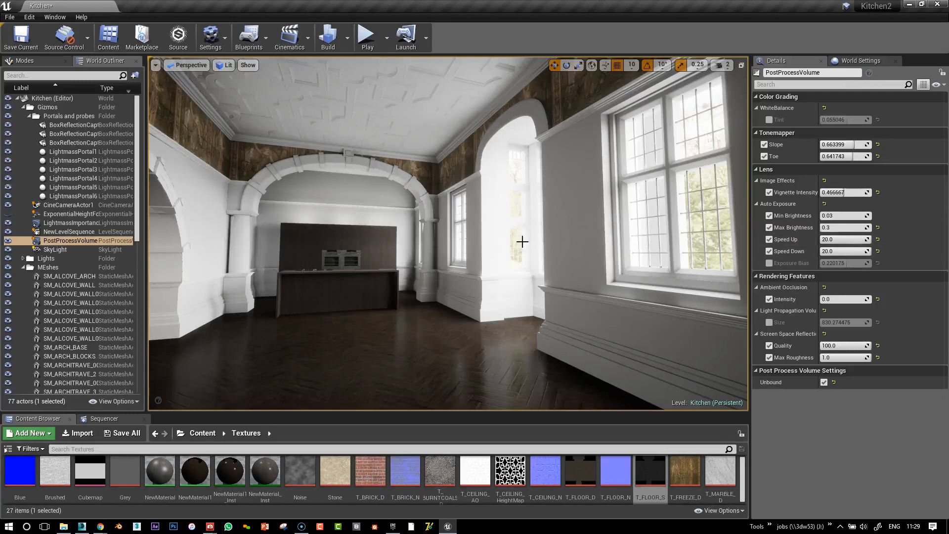
# - Return the Max Brightness to 2.0 and view how the windows and dark interior look
pyautogui.click(842, 227)
pyautogui.write('2.0')
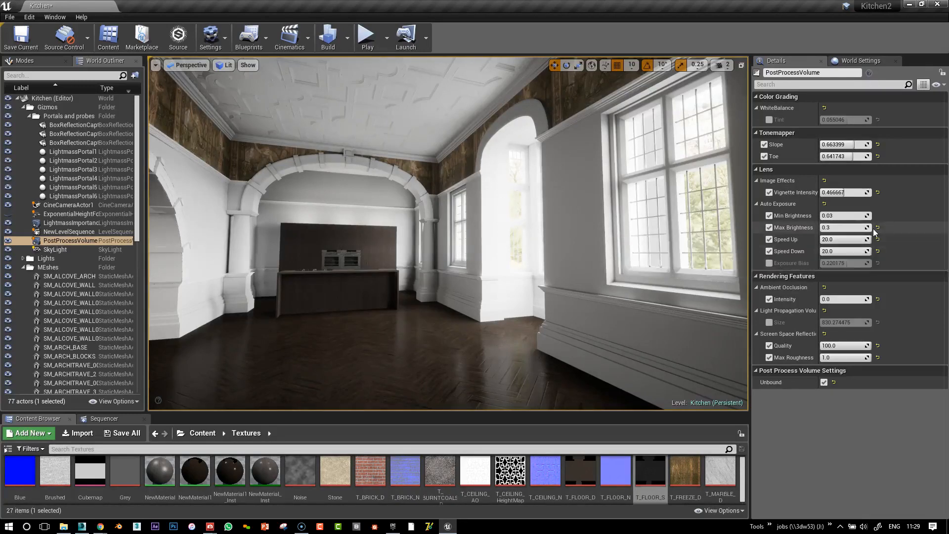
pyautogui.press('Return')
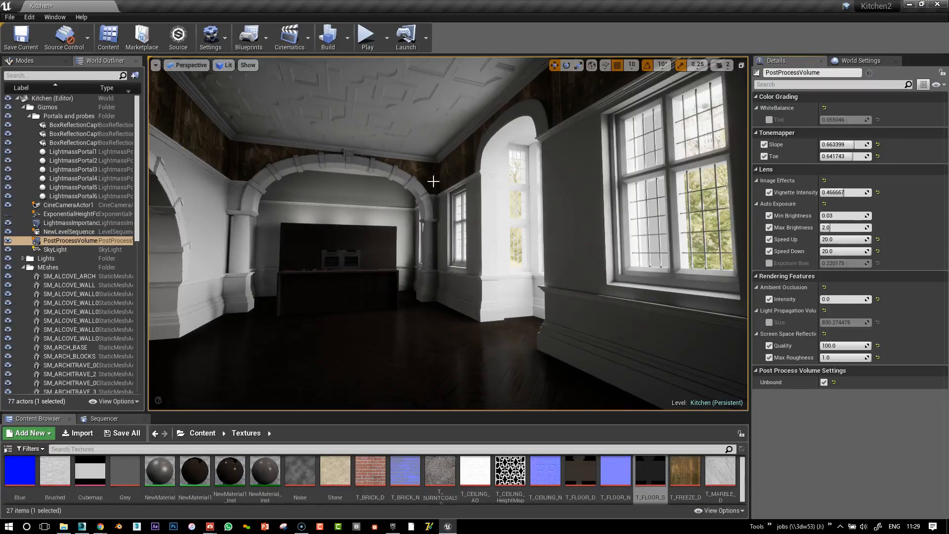
pyautogui.click(858, 228)
pyautogui.moveTo(567, 254)
pyautogui.mouseDown(button='right')
pyautogui.moveTo(562, 338)
pyautogui.moveTo(569, 254)
pyautogui.mouseUp(button='right')
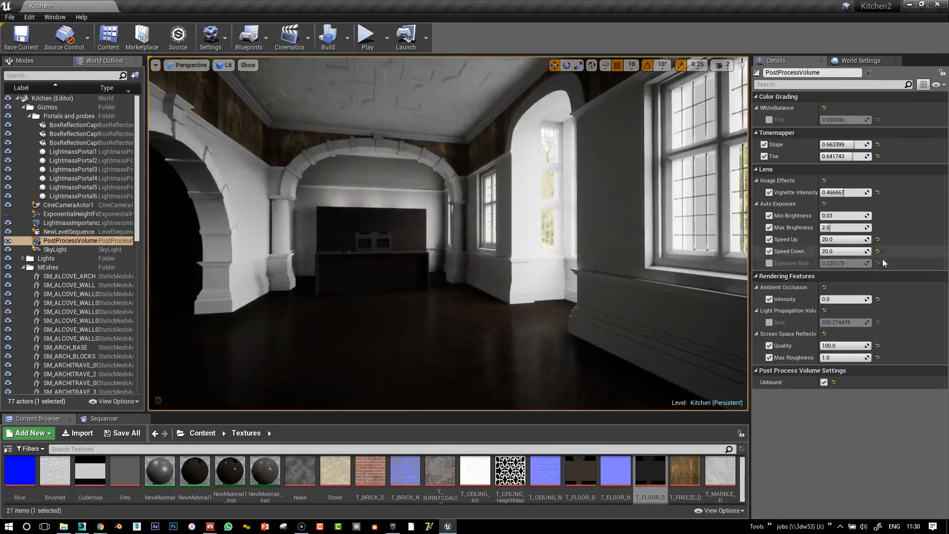
# - Set the Max Brightness to 0.3 and compare the exposure when looking at the floor and across the room
pyautogui.click(843, 227)
pyautogui.write('.3')
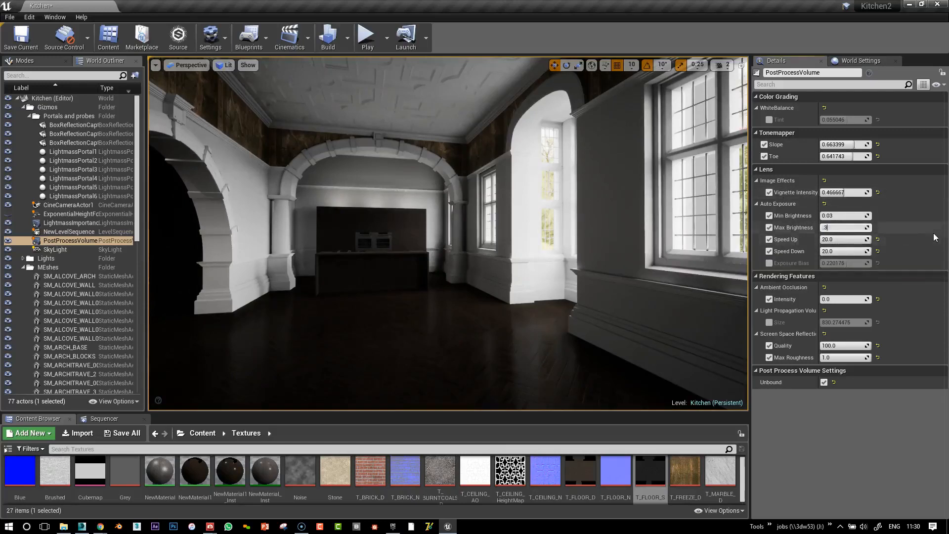
pyautogui.press('Return')
pyautogui.moveTo(617, 247); pyautogui.dragTo(602, 316, button='right')
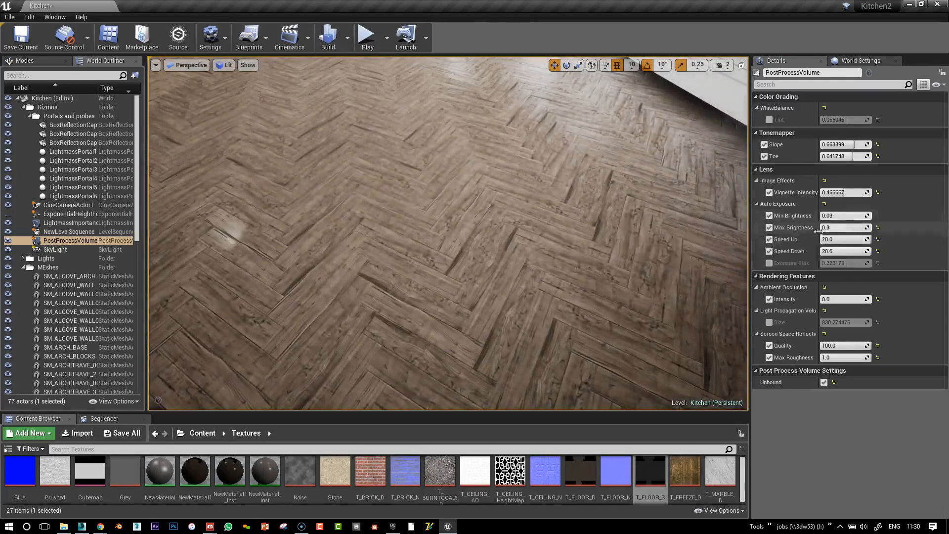
pyautogui.moveTo(808, 219)
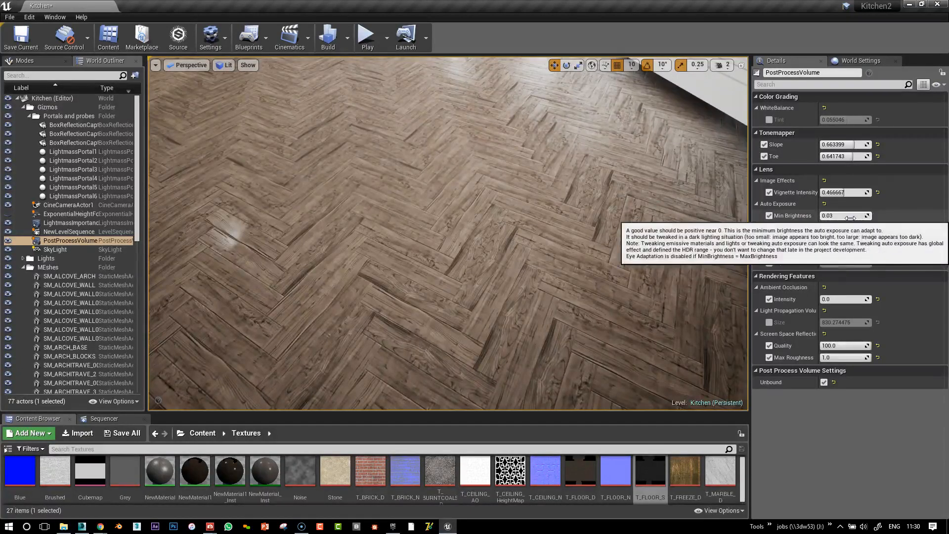
pyautogui.moveTo(612, 237)
pyautogui.mouseDown(button='right')
pyautogui.moveTo(608, 155)
pyautogui.moveTo(612, 233)
pyautogui.mouseUp(button='right')
pyautogui.moveTo(386, 346); pyautogui.dragTo(386, 281, button='right')
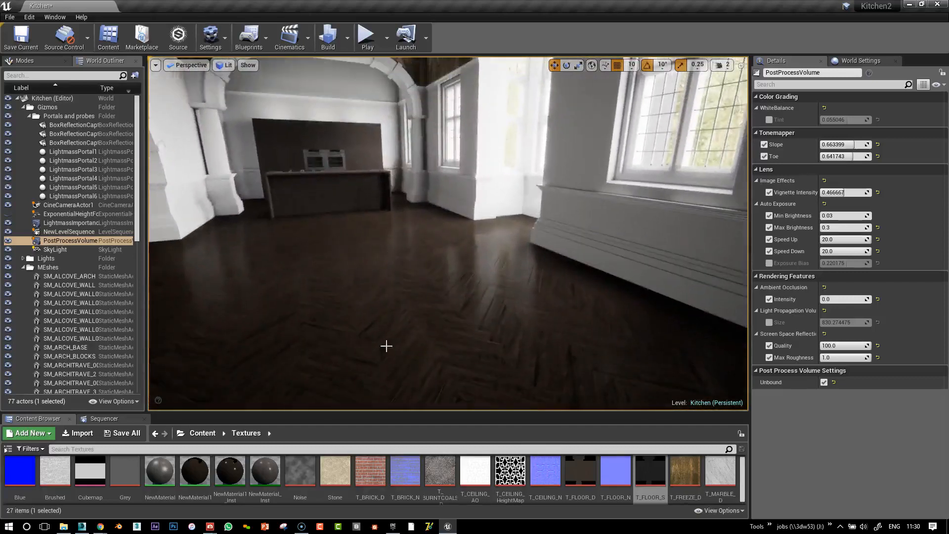
pyautogui.moveTo(570, 185)
pyautogui.mouseDown(button='right')
pyautogui.moveTo(568, 232)
pyautogui.moveTo(566, 190)
pyautogui.mouseUp(button='right')
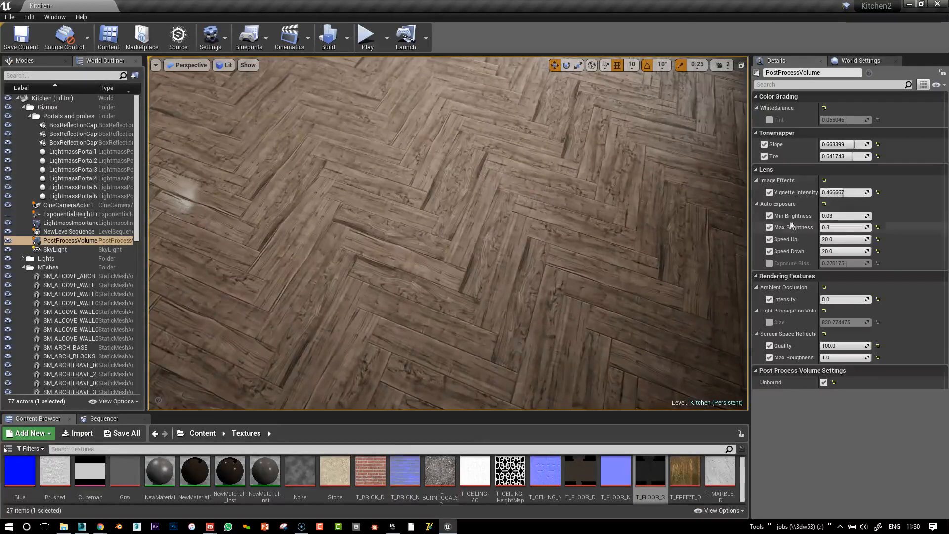
# - Try Min Brightness values of 0.2, 0.1 and 0.05 while looking at the dark wood floor
pyautogui.click(840, 215)
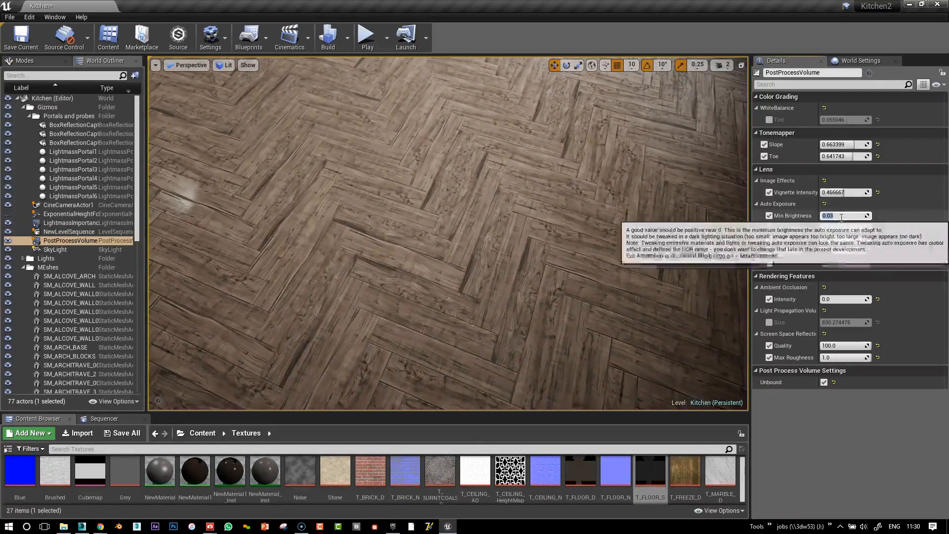
pyautogui.write('.2')
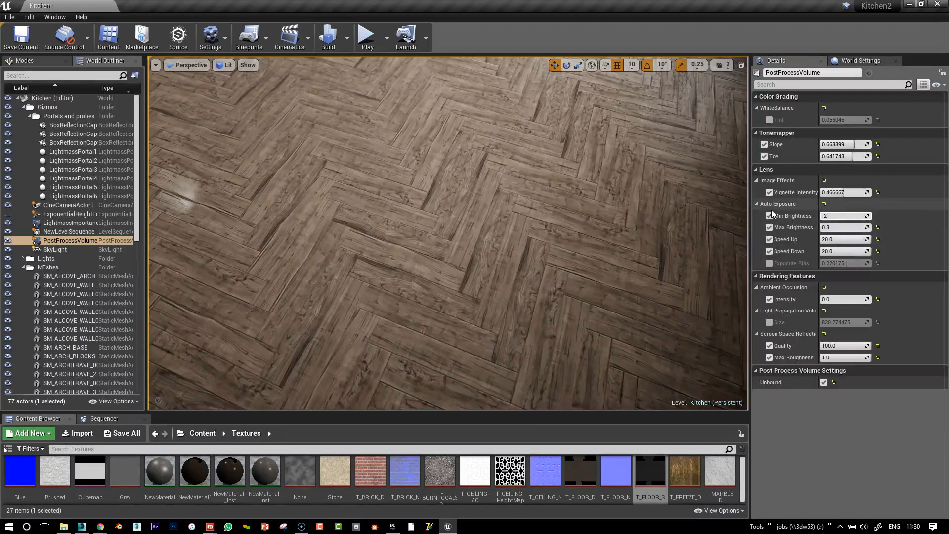
pyautogui.press('Return')
pyautogui.write('.')
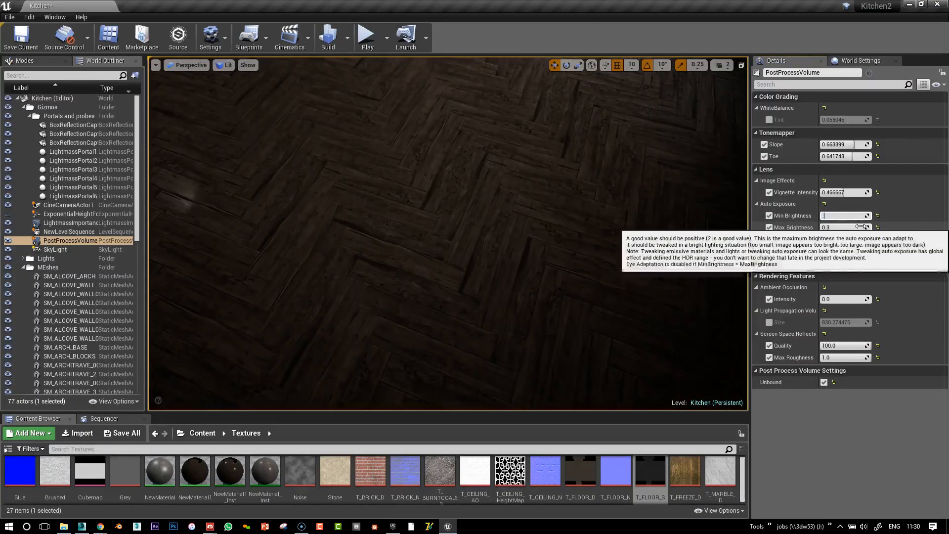
pyautogui.write('1')
pyautogui.press('Return')
pyautogui.write('.05')
pyautogui.press('Return')
# - Look up towards the ceiling and windows and set the Min Brightness to 0.1
pyautogui.moveTo(659, 203); pyautogui.dragTo(682, 144, button='right')
pyautogui.click(840, 217)
pyautogui.write('.1')
pyautogui.press('Return')
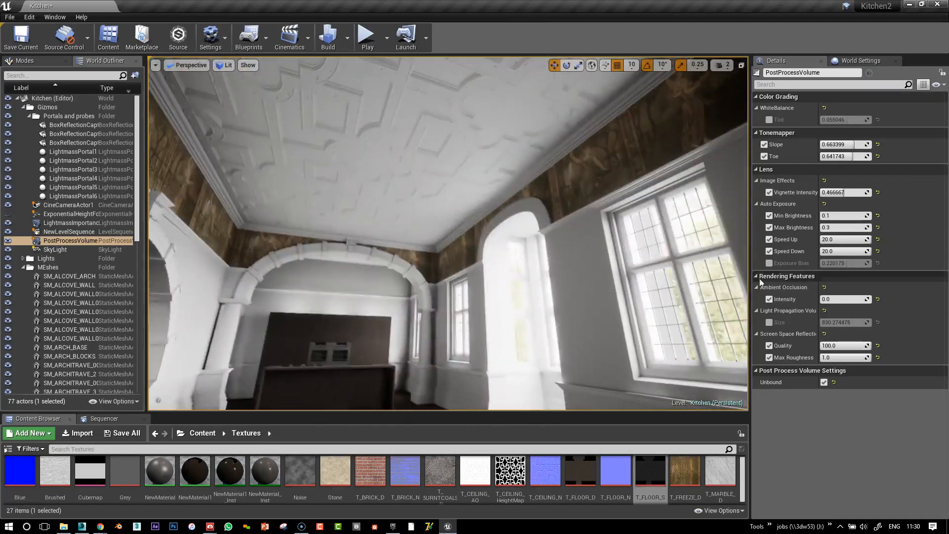
# - Turn off the Speed Up and Speed Down overrides and set the Min Brightness to 0.05, checking the floor and room
pyautogui.click(768, 241)
pyautogui.click(767, 252)
pyautogui.moveTo(691, 237); pyautogui.dragTo(679, 336, button='right')
pyautogui.moveTo(552, 263); pyautogui.dragTo(524, 258, button='right')
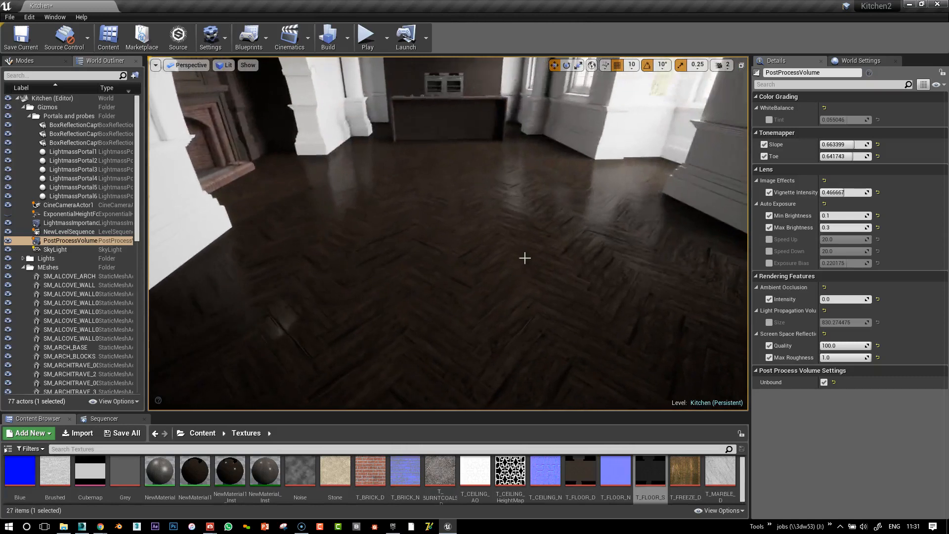
pyautogui.click(840, 215)
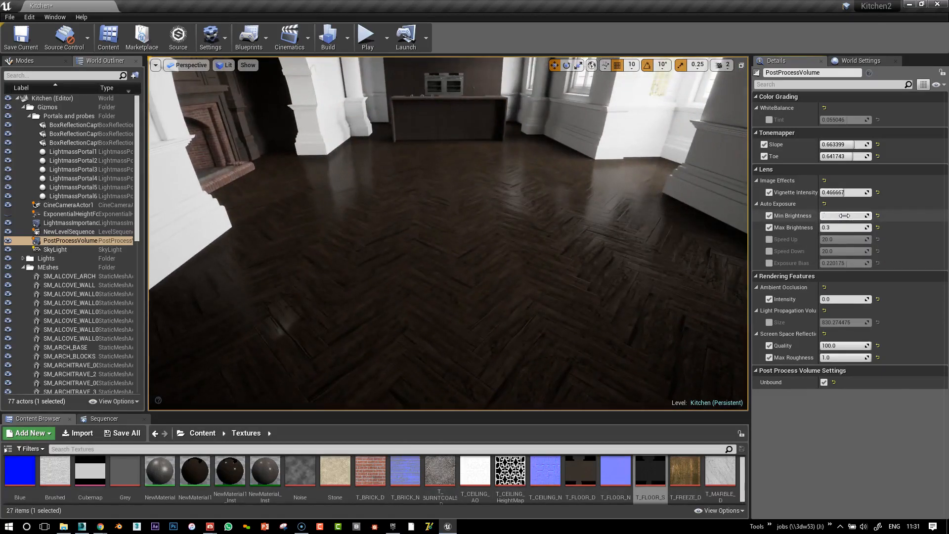
pyautogui.moveTo(538, 220)
pyautogui.mouseDown(button='right')
pyautogui.moveTo(568, 233)
pyautogui.moveTo(602, 221)
pyautogui.moveTo(549, 208)
pyautogui.moveTo(539, 237)
pyautogui.moveTo(522, 197)
pyautogui.moveTo(529, 236)
pyautogui.mouseUp(button='right')
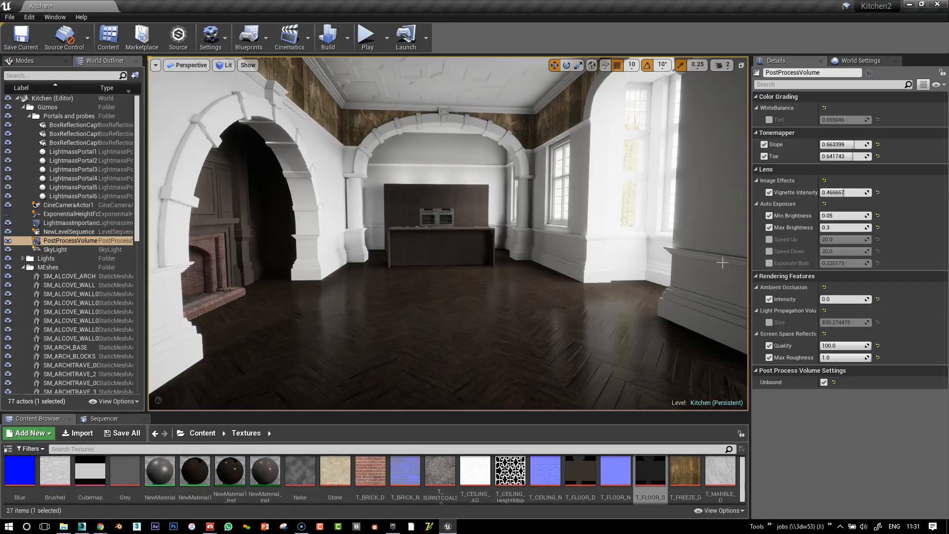
# - Compare the room with the ambient occlusion Intensity override switched off and back on
pyautogui.click(768, 301)
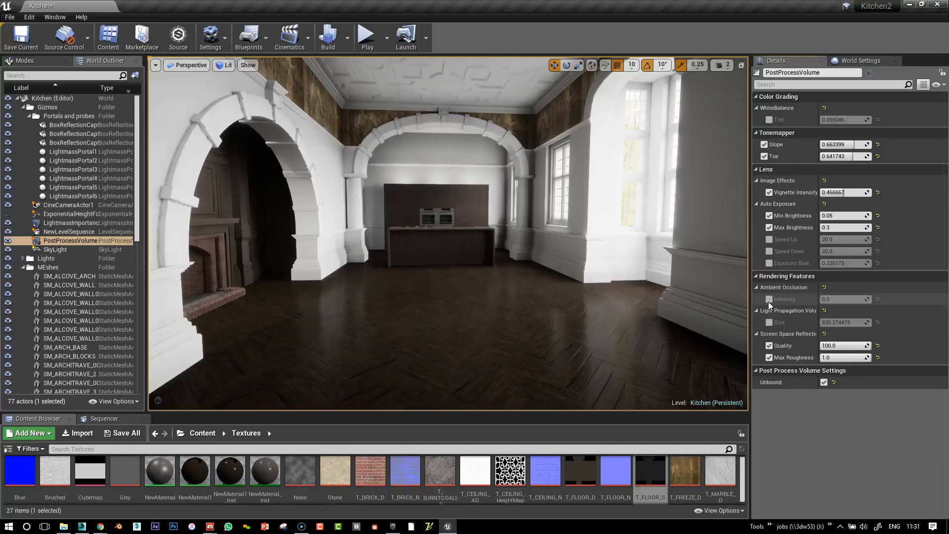
pyautogui.click(768, 299)
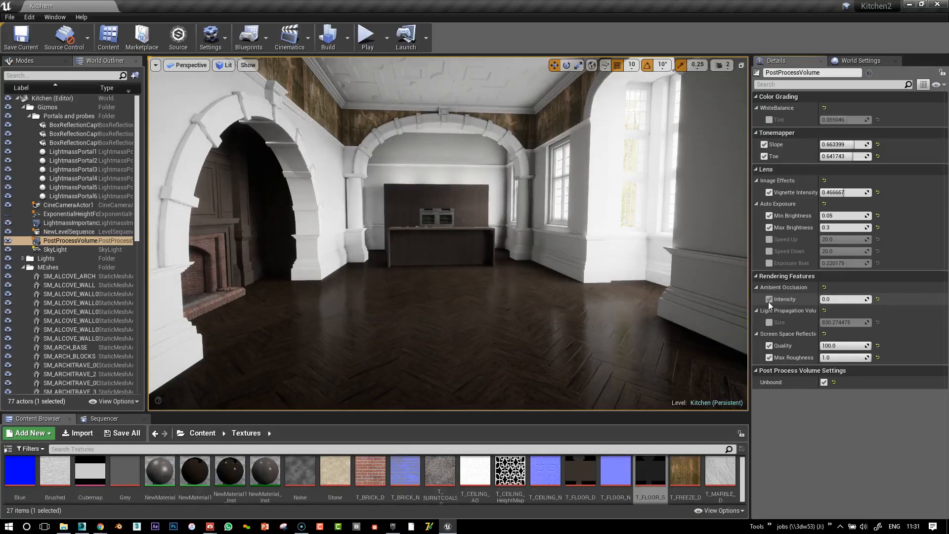
# - Turn off the ambient occlusion Intensity override and view the room in Lighting Only mode
pyautogui.click(768, 300)
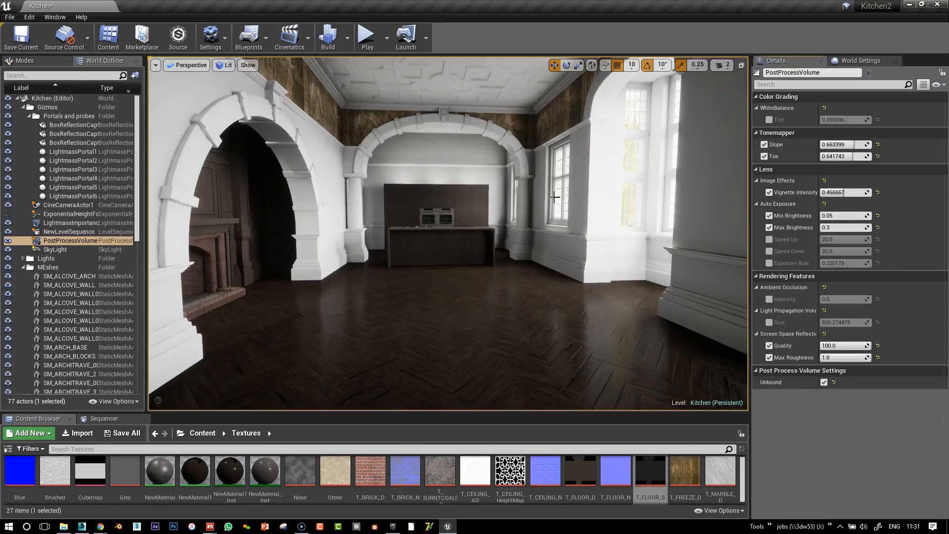
pyautogui.moveTo(596, 227); pyautogui.dragTo(634, 221, button='right')
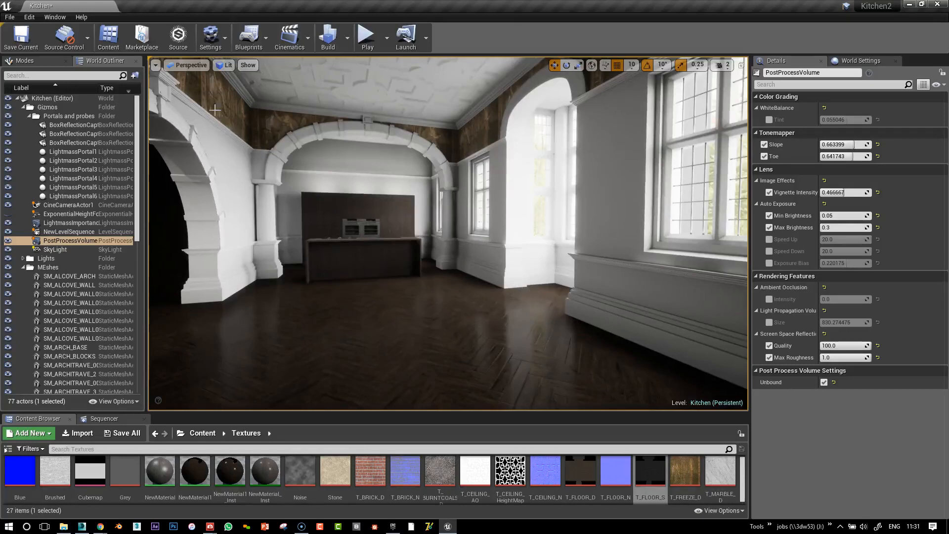
pyautogui.click(222, 67)
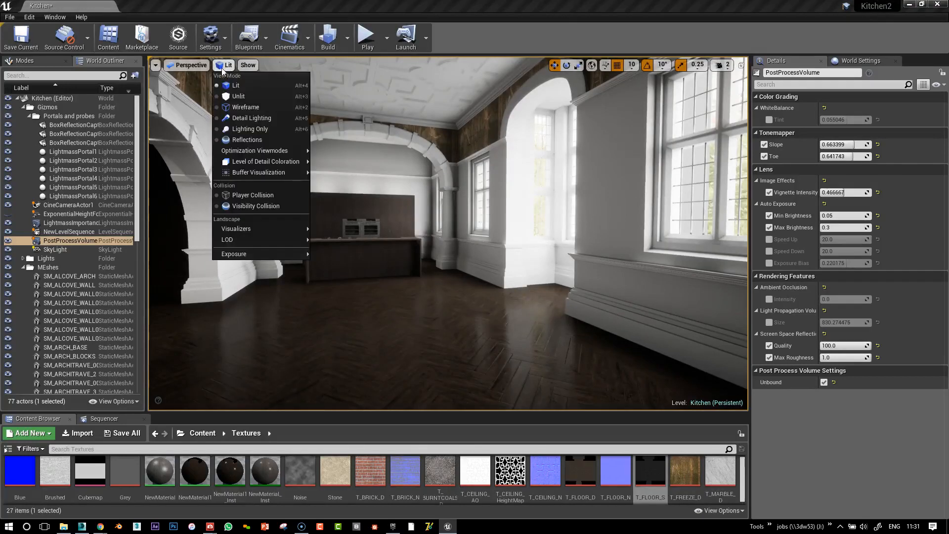
pyautogui.click(234, 129)
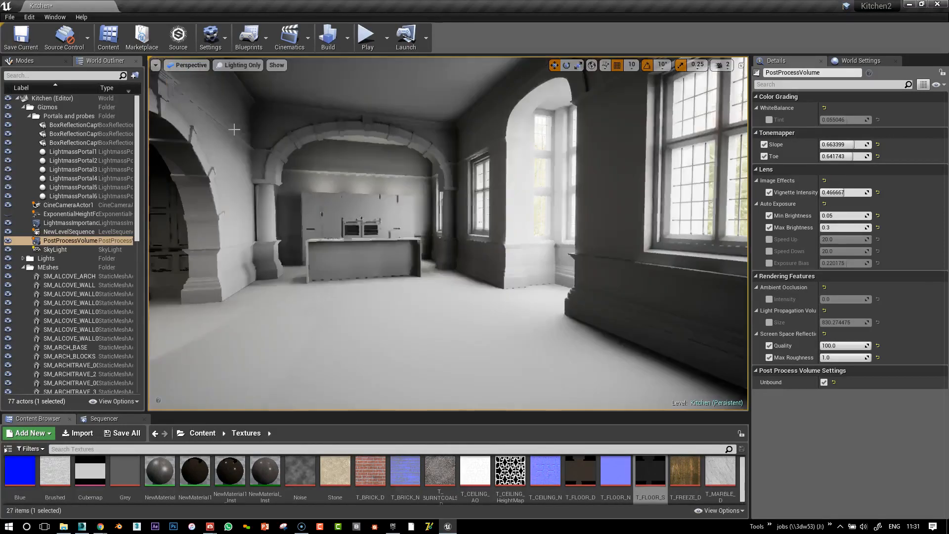
pyautogui.moveTo(565, 235); pyautogui.dragTo(552, 250, button='right')
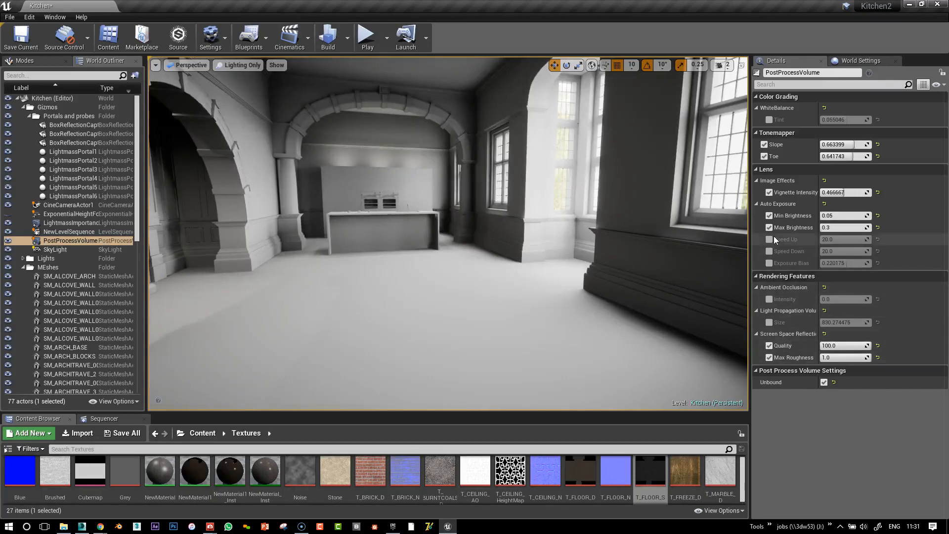
# - Toggle the ambient occlusion Intensity override repeatedly to compare the room's shading, leaving the override on
pyautogui.click(769, 299)
pyautogui.click(769, 299)
pyautogui.click(769, 299)
pyautogui.click(769, 299)
pyautogui.click(769, 299)
pyautogui.click(768, 300)
pyautogui.click(769, 299)
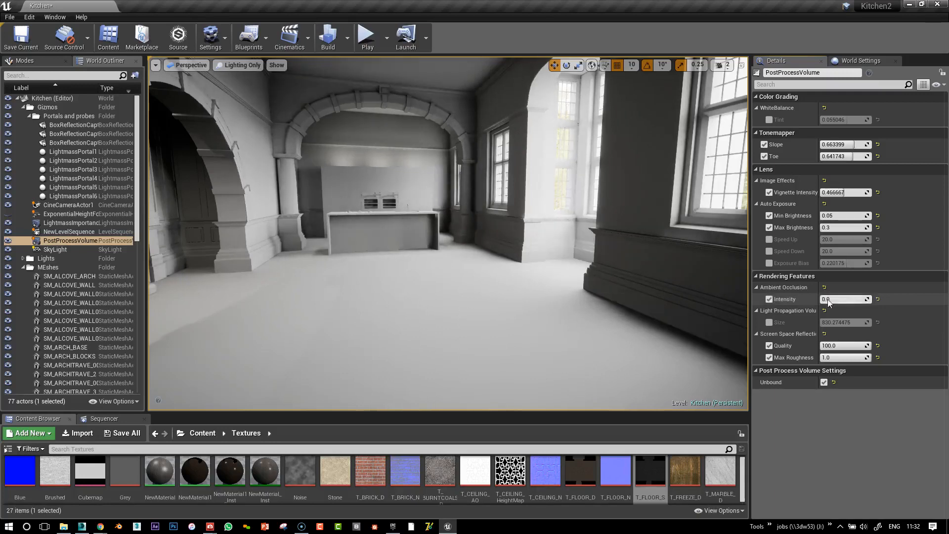
# - List all post process properties, enable the ambient occlusion Radius override, and try an Intensity of about 0.06 before resetting it to default
pyautogui.click(936, 85)
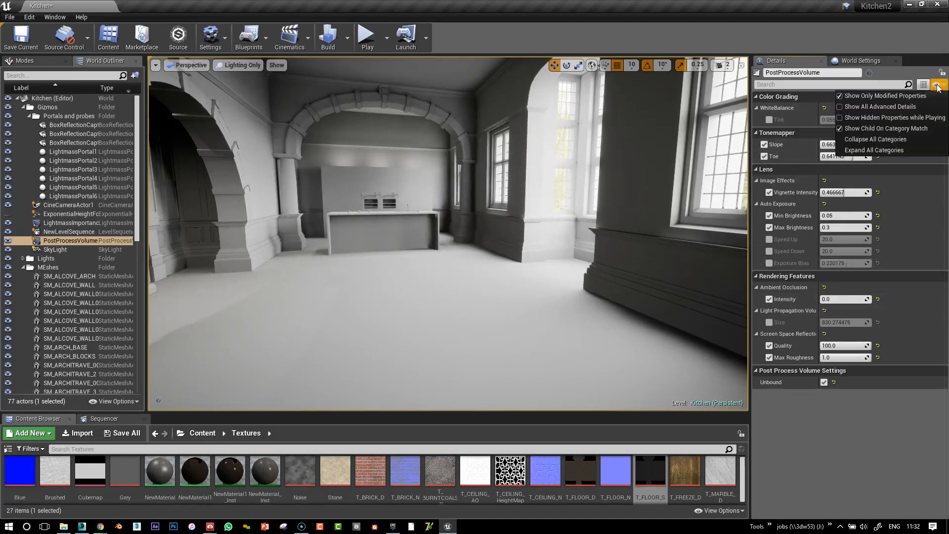
pyautogui.click(885, 96)
pyautogui.scroll(-1, 817, 392)
pyautogui.scroll(-6, 817, 391)
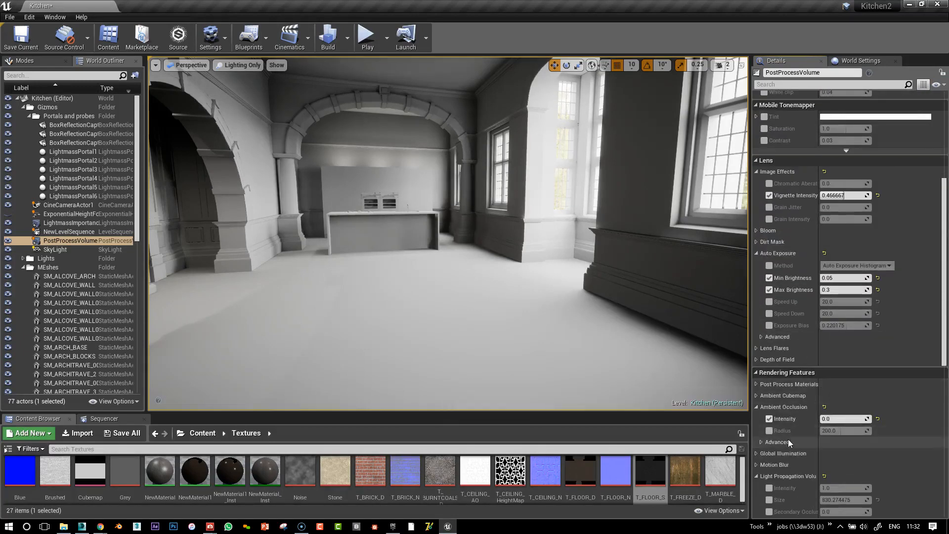
pyautogui.click(768, 431)
pyautogui.moveTo(845, 419); pyautogui.dragTo(847, 419)
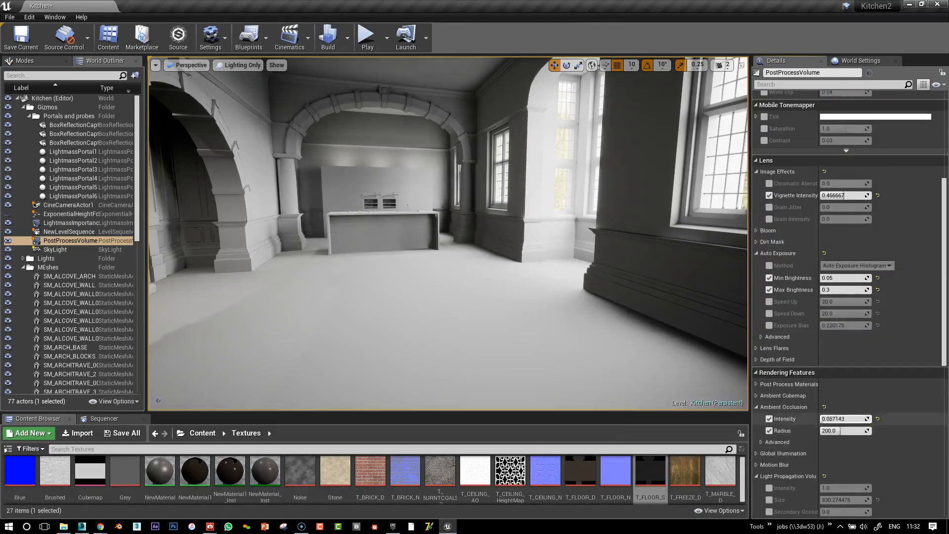
pyautogui.click(877, 419)
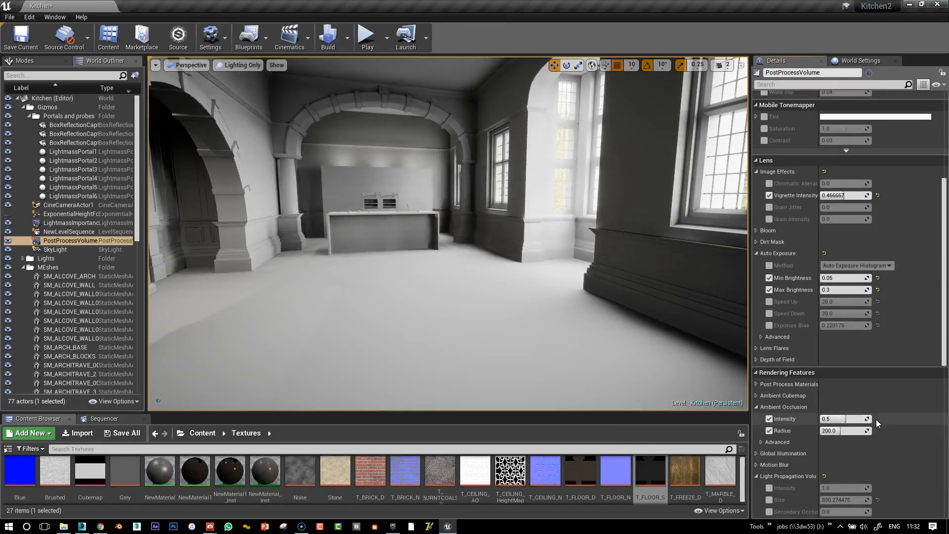
# - Try an ambient occlusion Radius of about 33 with Intensity about 0.06, then reset both and turn off the Radius override
pyautogui.moveTo(830, 431)
pyautogui.mouseDown()
pyautogui.moveTo(820, 431)
pyautogui.moveTo(845, 418)
pyautogui.mouseUp()
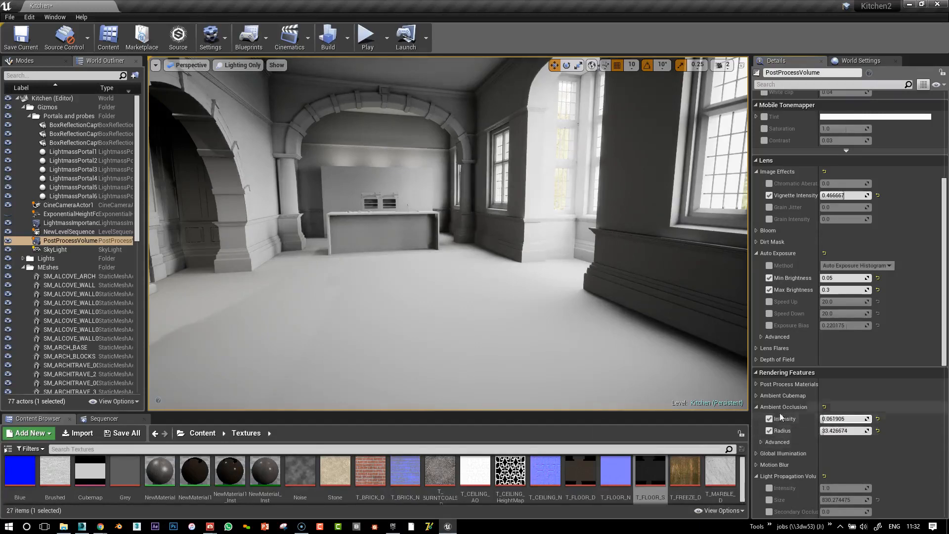
pyautogui.click(877, 418)
pyautogui.click(877, 430)
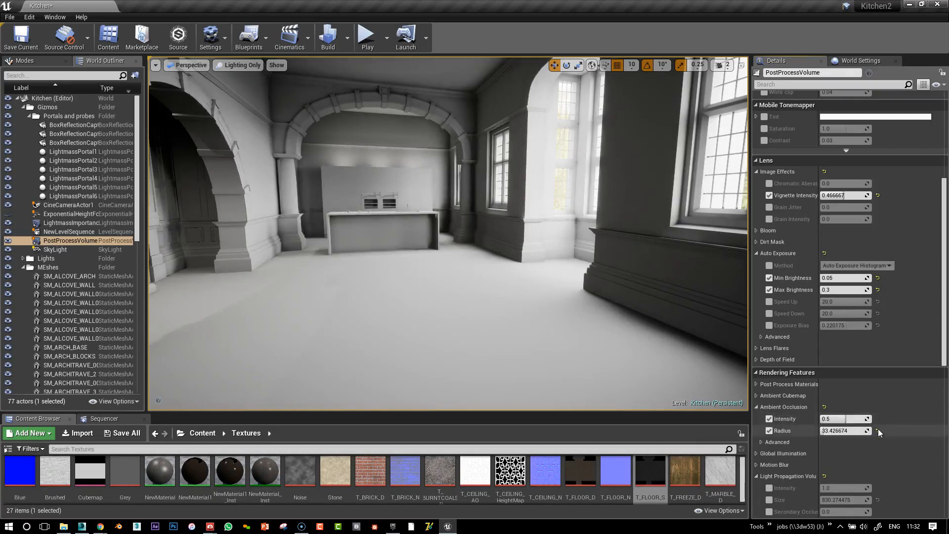
pyautogui.click(769, 430)
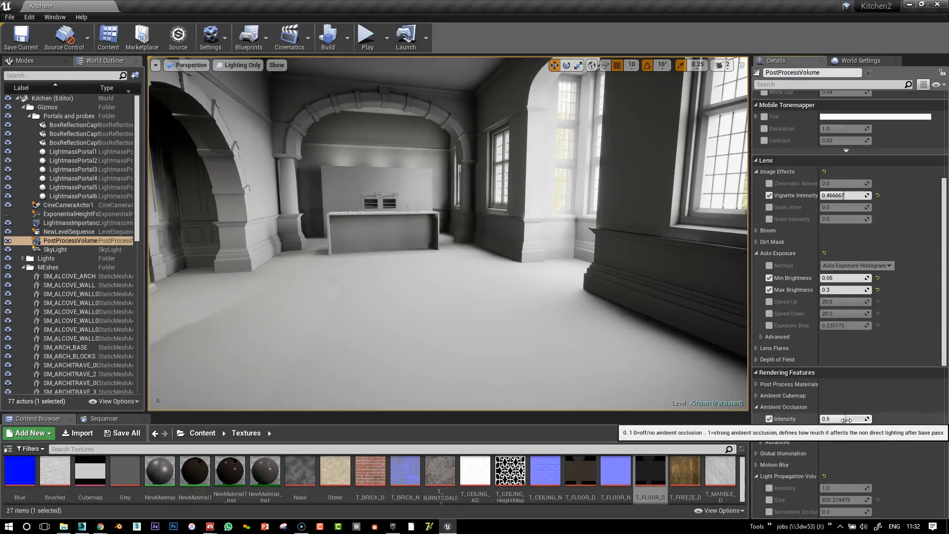
# - Set the ambient occlusion Intensity to 0.0 and compare the room with its override off and on, leaving it on
pyautogui.click(769, 418)
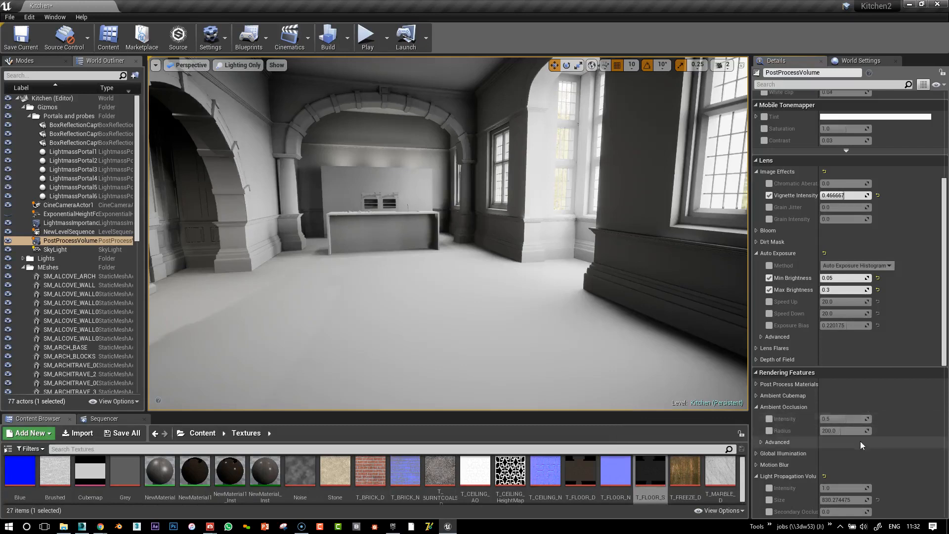
pyautogui.click(769, 419)
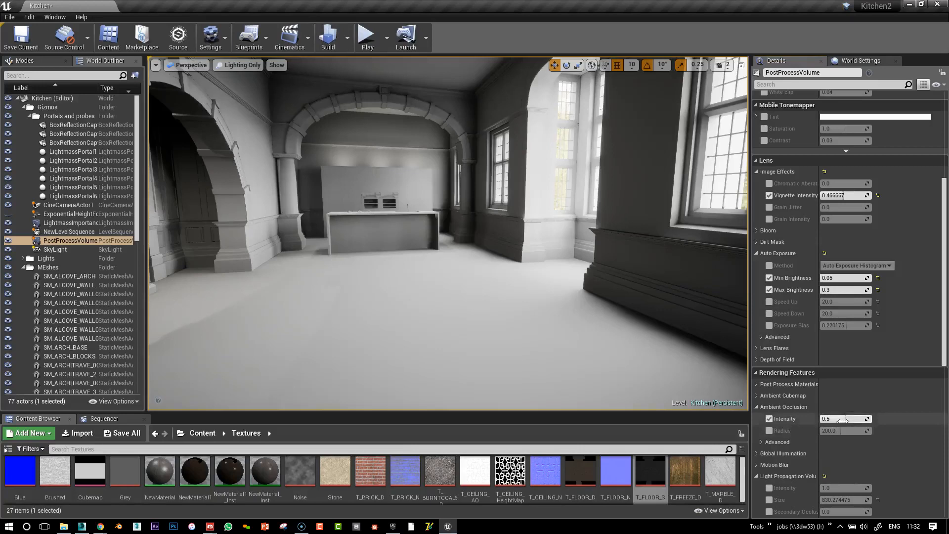
pyautogui.moveTo(839, 424); pyautogui.dragTo(810, 424)
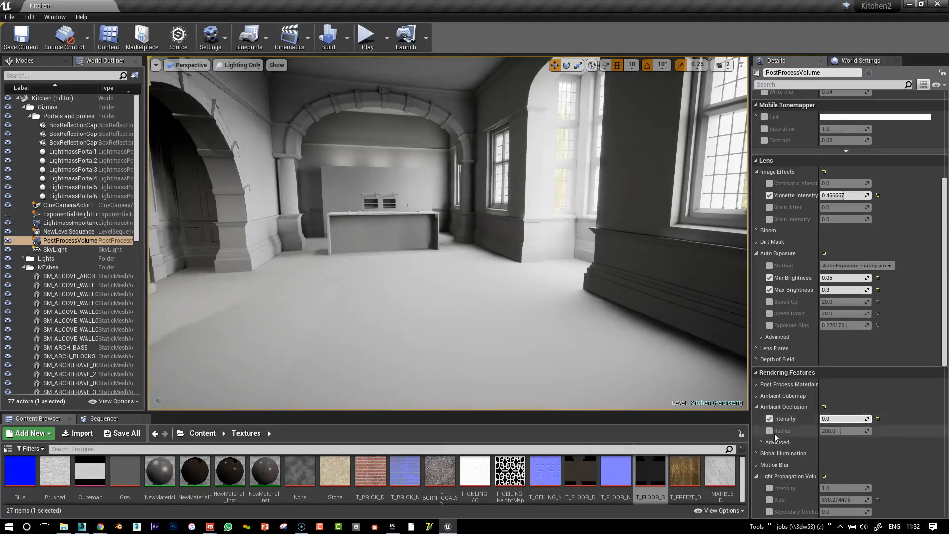
pyautogui.click(768, 418)
pyautogui.click(769, 418)
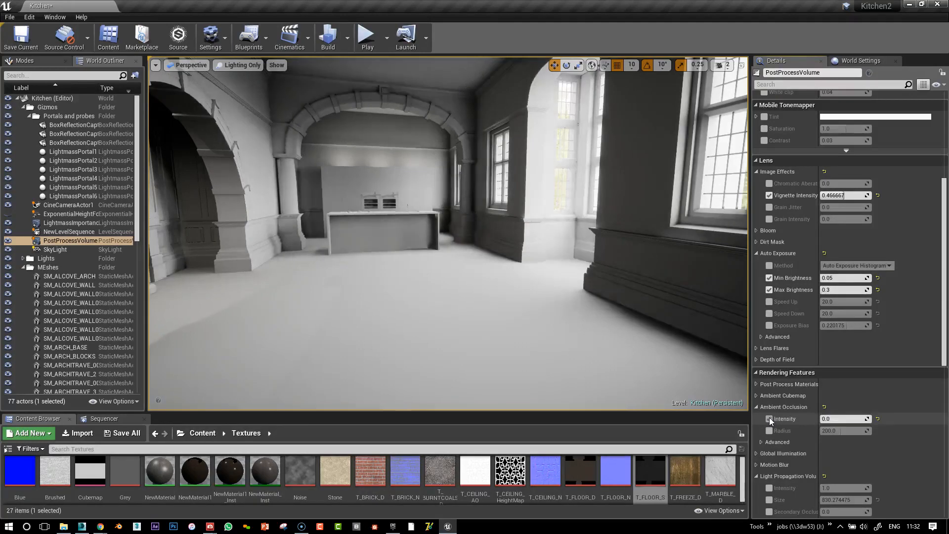
# - Show only the modified post process properties and widen the property name column
pyautogui.click(937, 84)
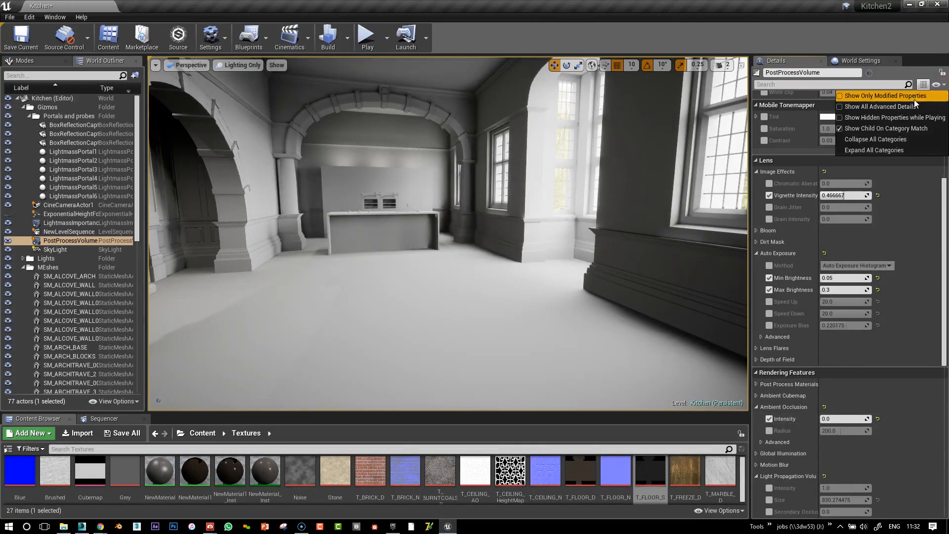
pyautogui.click(914, 96)
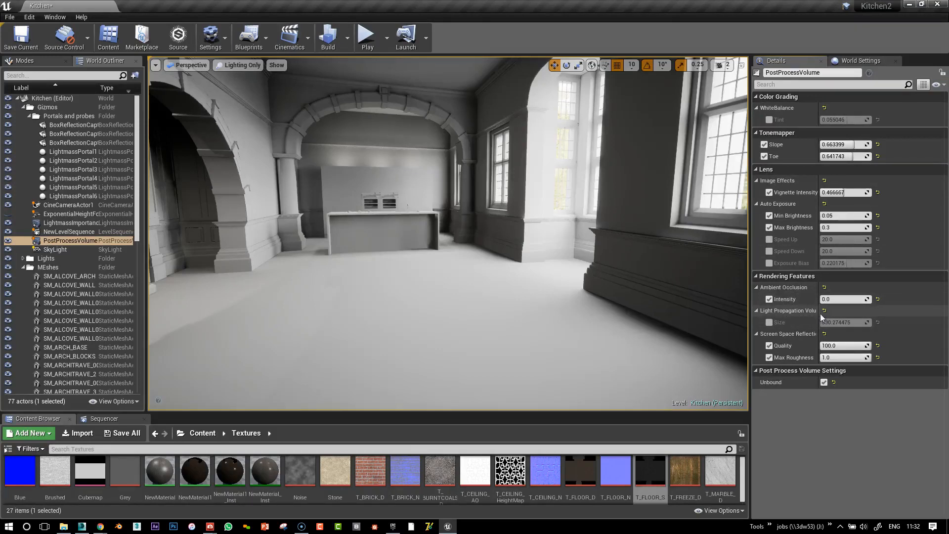
pyautogui.moveTo(820, 313); pyautogui.dragTo(835, 314)
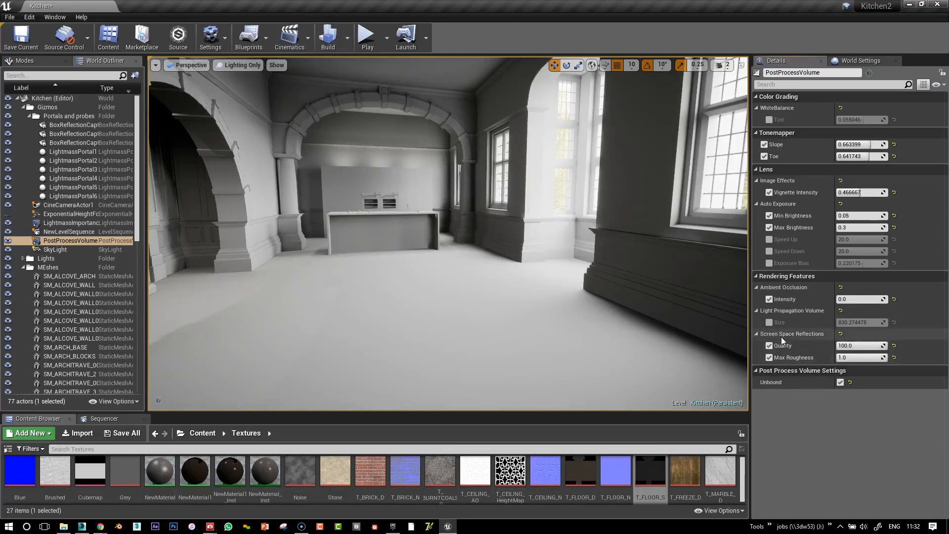
# - Return the viewport to Lit mode and view the wood floor's reflections from a low angle
pyautogui.click(239, 65)
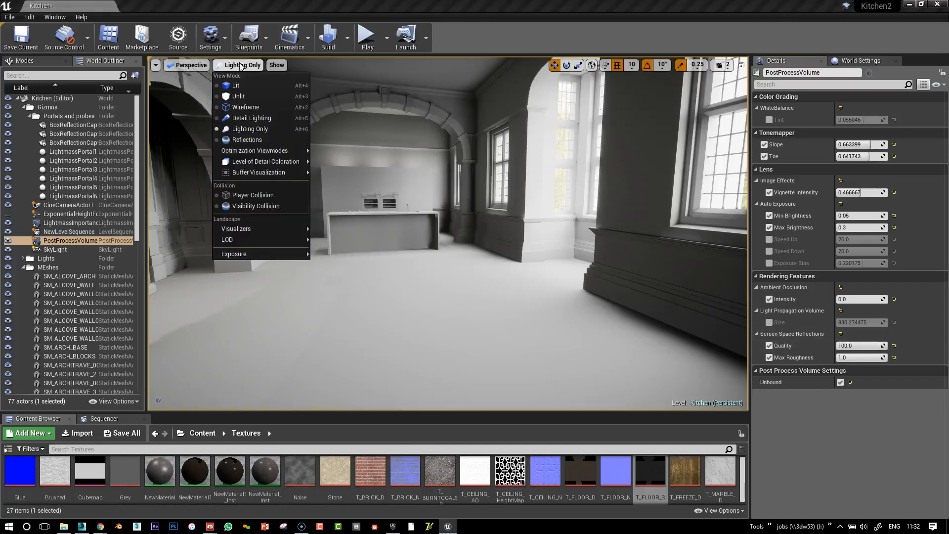
pyautogui.click(237, 85)
pyautogui.moveTo(434, 177); pyautogui.dragTo(424, 209, button='middle')
pyautogui.moveTo(424, 208); pyautogui.dragTo(432, 197, button='right')
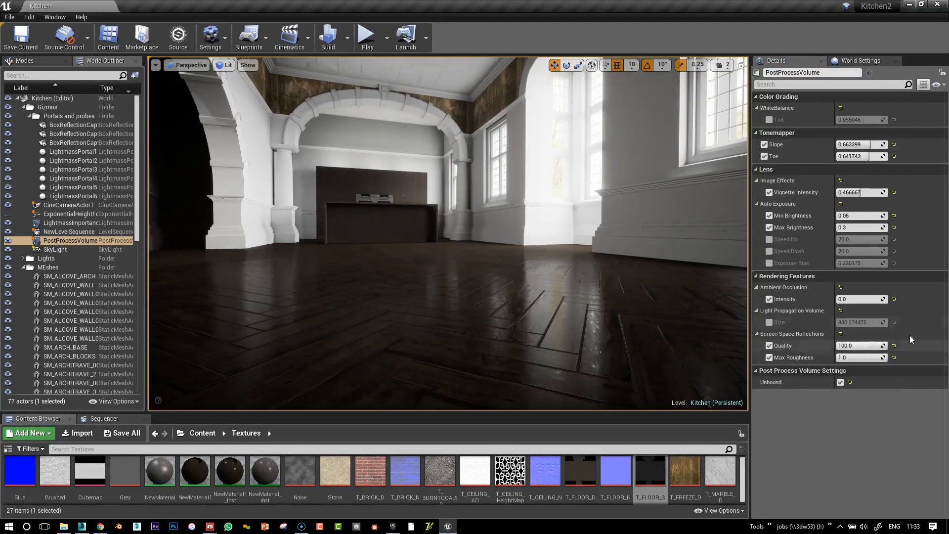
# - List all post process properties and set the Screen Space Reflections Intensity to 0
pyautogui.click(935, 84)
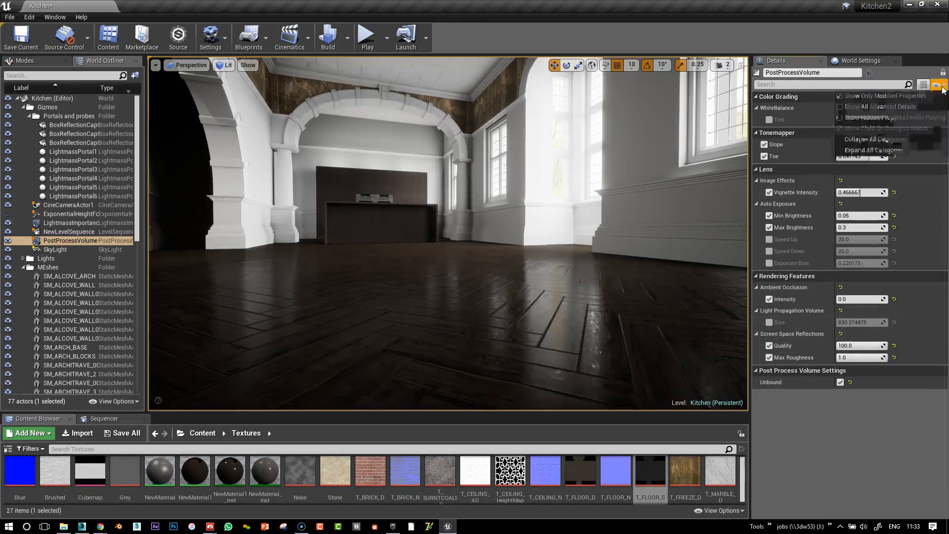
pyautogui.click(899, 96)
pyautogui.scroll(-15, 864, 403)
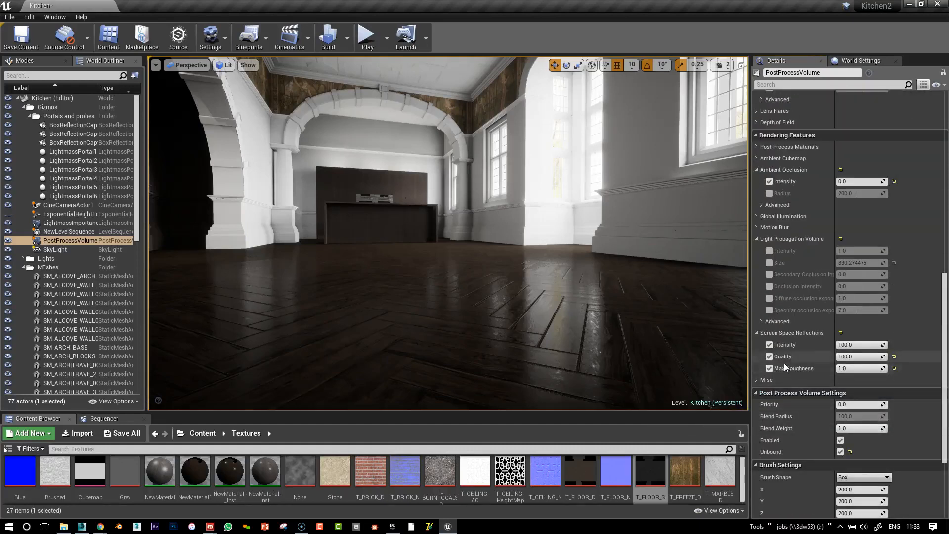
pyautogui.click(860, 344)
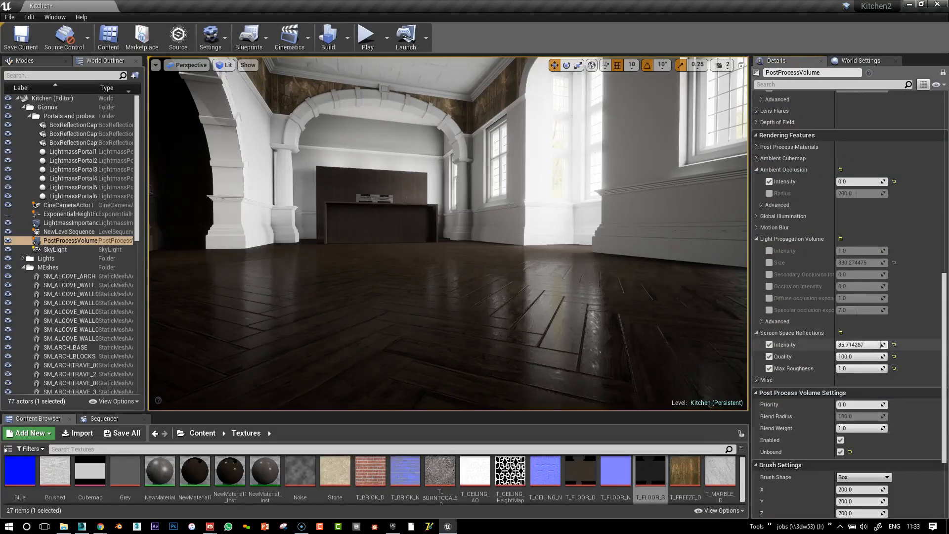
pyautogui.write('0')
pyautogui.press('Return')
# - Show the editor gizmos and move the box reflection capture near the kitchen island towards the windows, watching the floor reflections
pyautogui.moveTo(469, 236); pyautogui.dragTo(528, 221, button='right')
pyautogui.press('g')
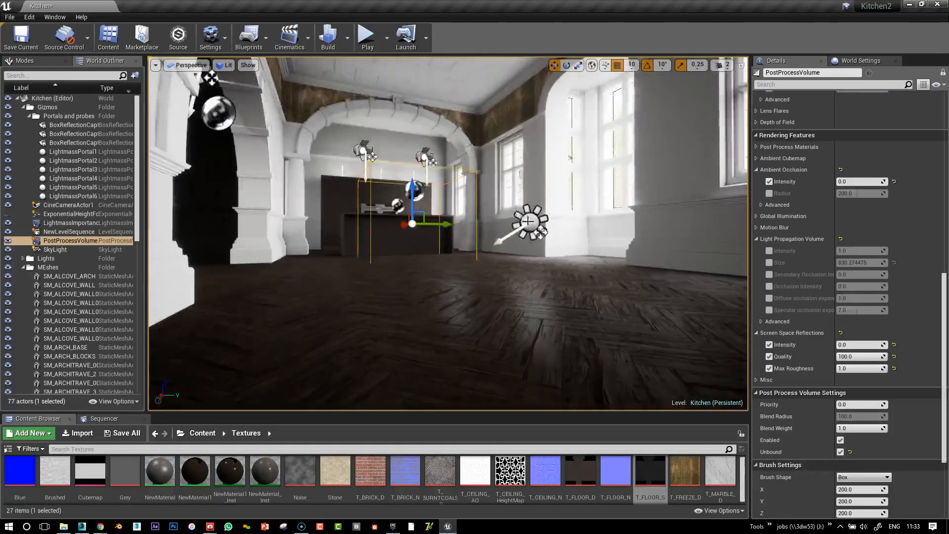
pyautogui.click(416, 192)
pyautogui.press('f')
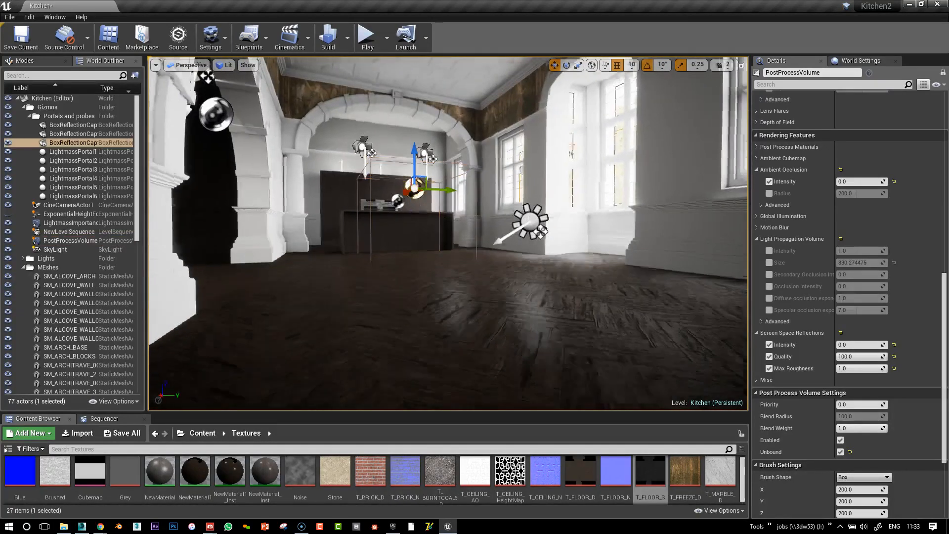
pyautogui.keyDown('alt'); pyautogui.moveTo(416, 192); pyautogui.dragTo(416, 153); pyautogui.keyUp('alt')
pyautogui.moveTo(408, 189); pyautogui.dragTo(409, 220)
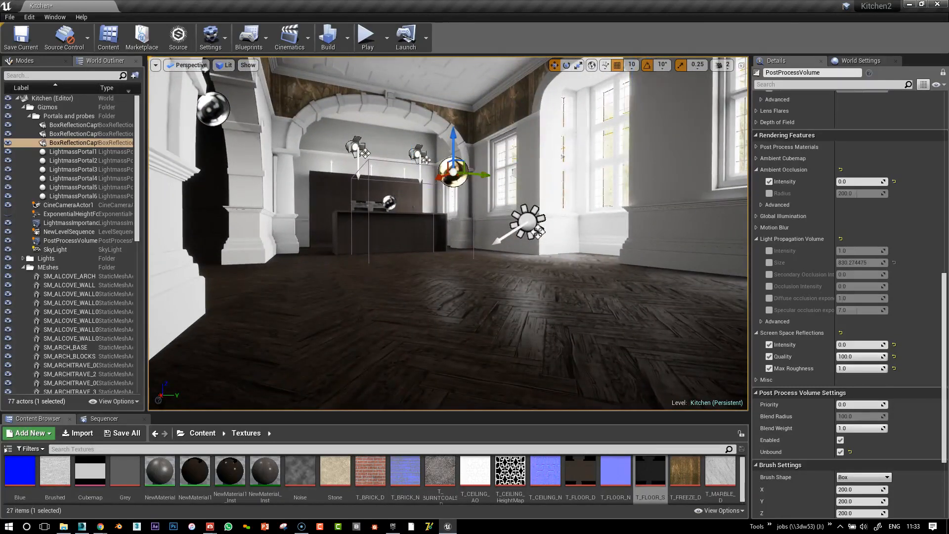
pyautogui.moveTo(480, 176); pyautogui.dragTo(492, 193)
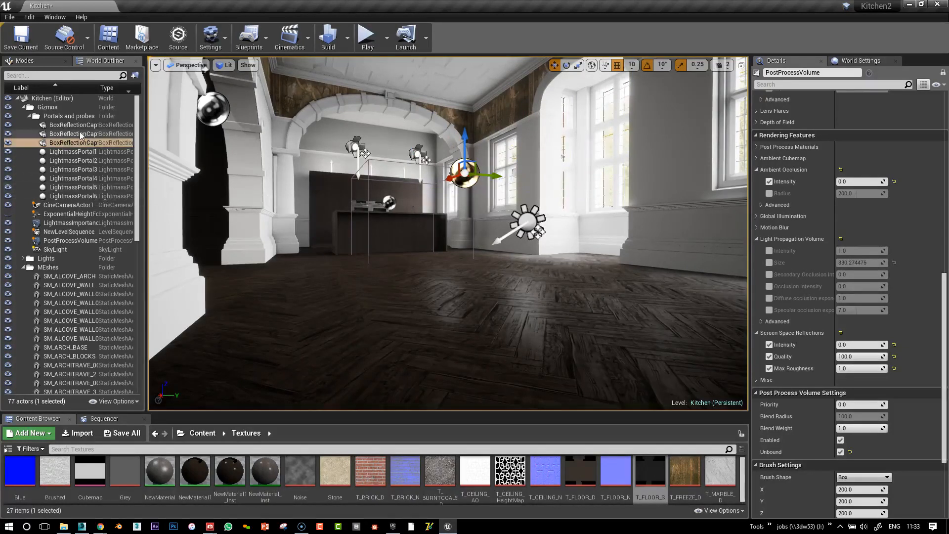
# - Hide the three box reflection captures and the SphereReflectionCapture in the level
pyautogui.keyDown('ctrl'); pyautogui.click(81, 135); pyautogui.keyUp('ctrl')
pyautogui.keyDown('ctrl'); pyautogui.click(22, 125); pyautogui.keyUp('ctrl')
pyautogui.click(9, 127)
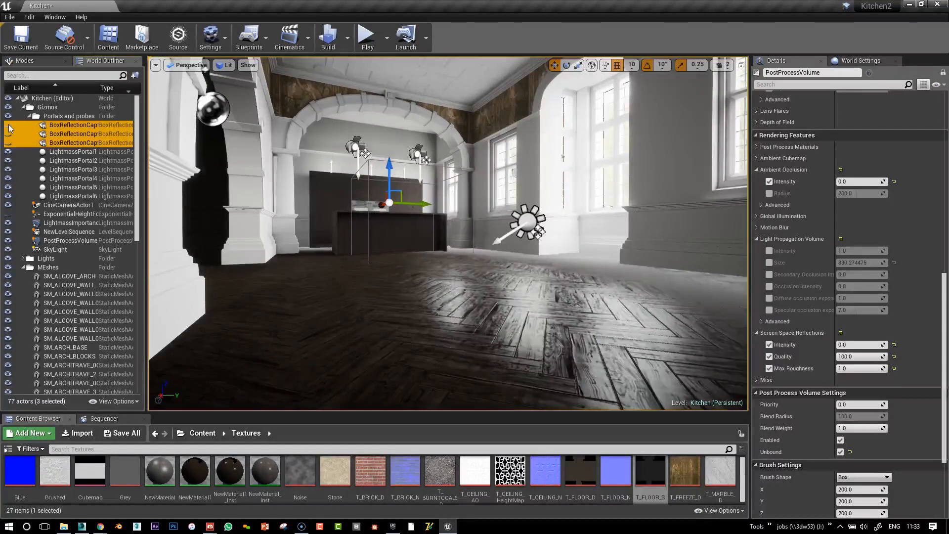
pyautogui.keyDown('ctrl'); pyautogui.click(210, 118); pyautogui.keyUp('ctrl')
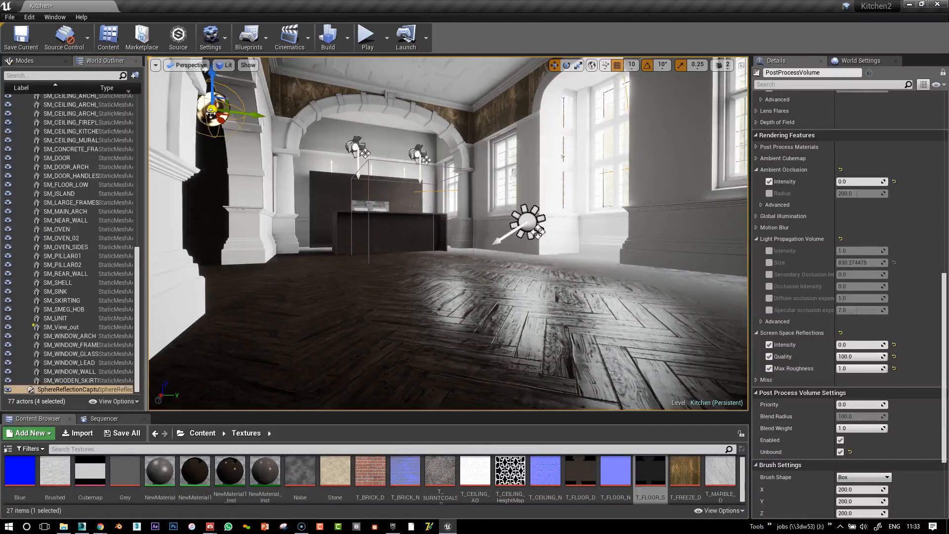
pyautogui.click(13, 390)
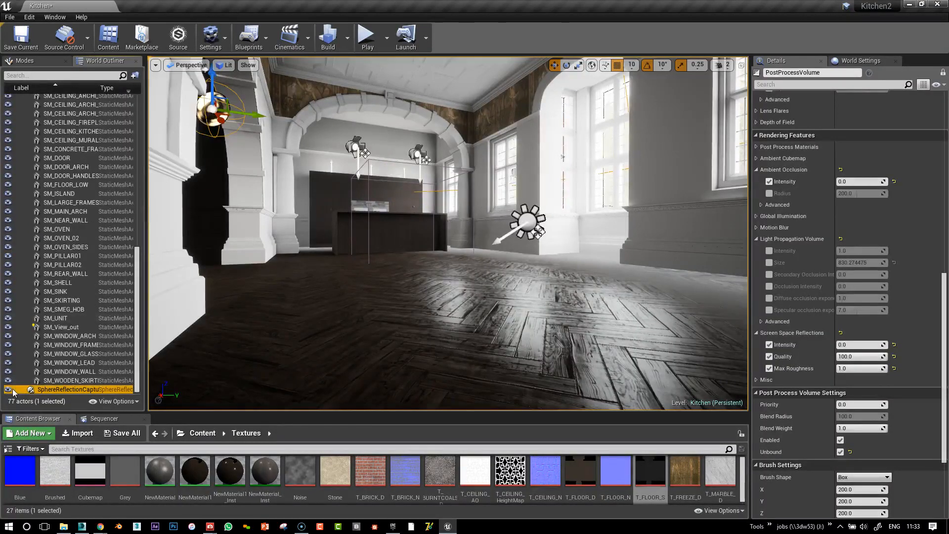
pyautogui.click(8, 390)
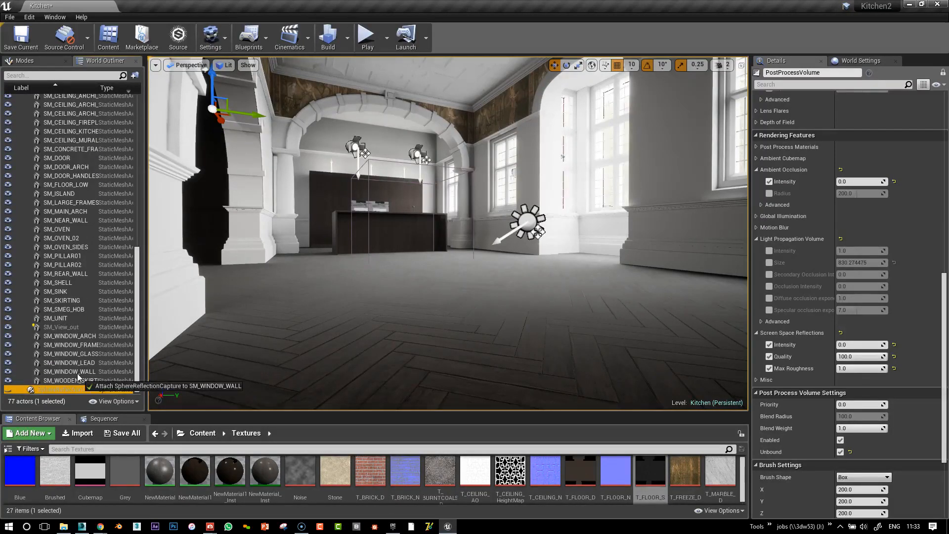
# - Collapse the MEshes folder and move the SphereReflectionCapture into the Portals and probes folder
pyautogui.moveTo(137, 369); pyautogui.dragTo(131, 216)
pyautogui.click(22, 266)
pyautogui.click(37, 275)
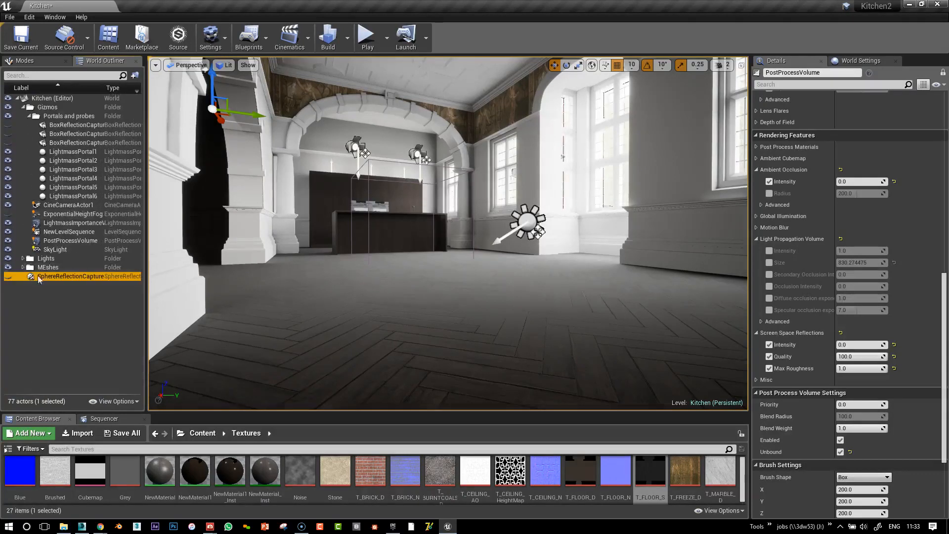
pyautogui.moveTo(57, 279); pyautogui.dragTo(61, 118)
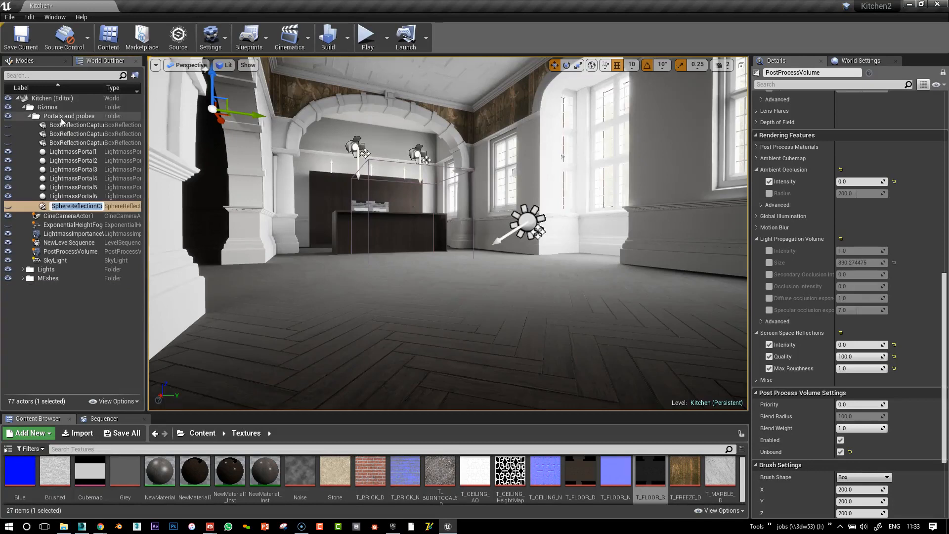
# - Select the hidden SphereReflectionCapture and the three hidden box reflection captures, and examine how the kitchen floor looks without them
pyautogui.click(76, 324)
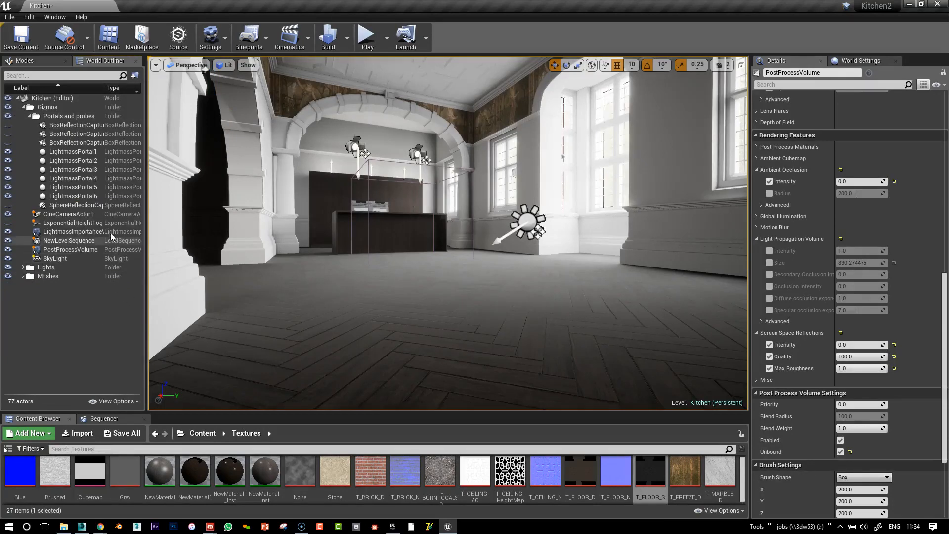
pyautogui.click(82, 206)
pyautogui.keyDown('ctrl'); pyautogui.click(74, 143); pyautogui.keyUp('ctrl')
pyautogui.keyDown('ctrl'); pyautogui.click(74, 134); pyautogui.keyUp('ctrl')
pyautogui.keyDown('ctrl'); pyautogui.click(75, 124); pyautogui.keyUp('ctrl')
pyautogui.moveTo(590, 257); pyautogui.dragTo(607, 240, button='middle')
pyautogui.moveTo(448, 232)
pyautogui.mouseDown(button='right')
pyautogui.moveTo(408, 243)
pyautogui.moveTo(465, 246)
pyautogui.moveTo(420, 236)
pyautogui.moveTo(451, 238)
pyautogui.mouseUp(button='right')
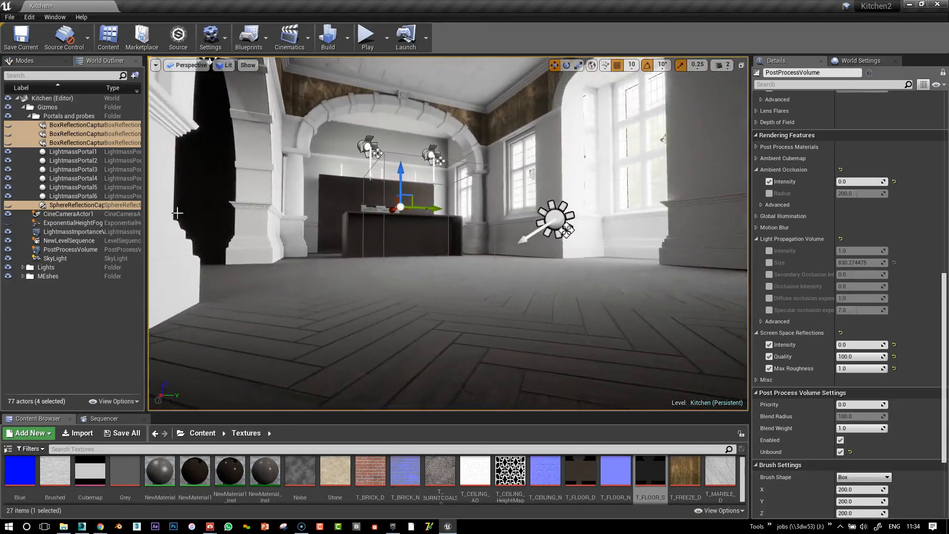
# - Select the SkyLight in the Gizmos folder and try to bring up its properties
pyautogui.click(8, 259)
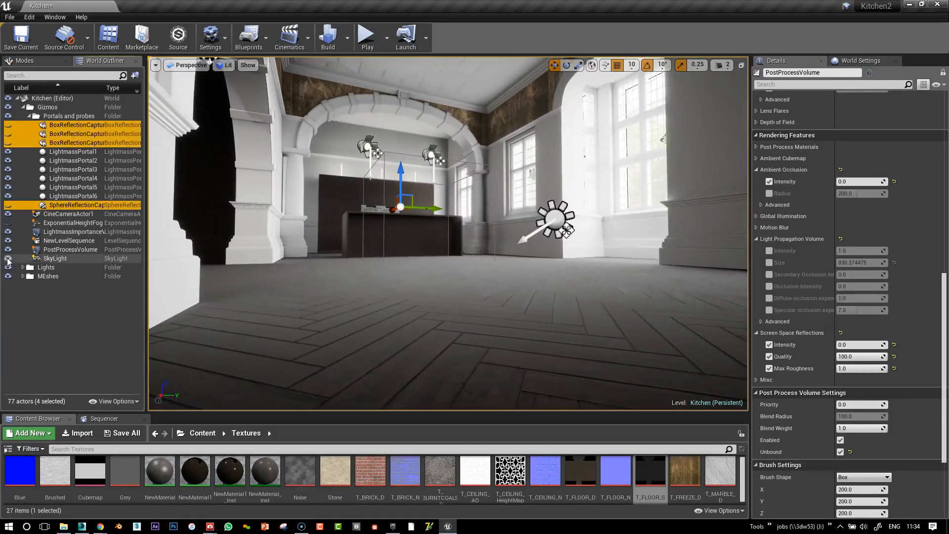
pyautogui.click(73, 259)
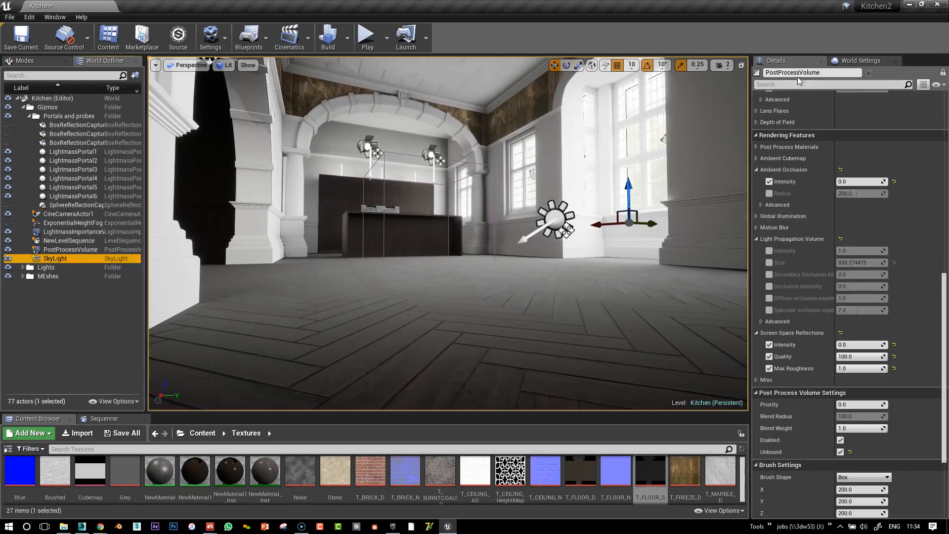
pyautogui.moveTo(944, 319); pyautogui.dragTo(944, 135)
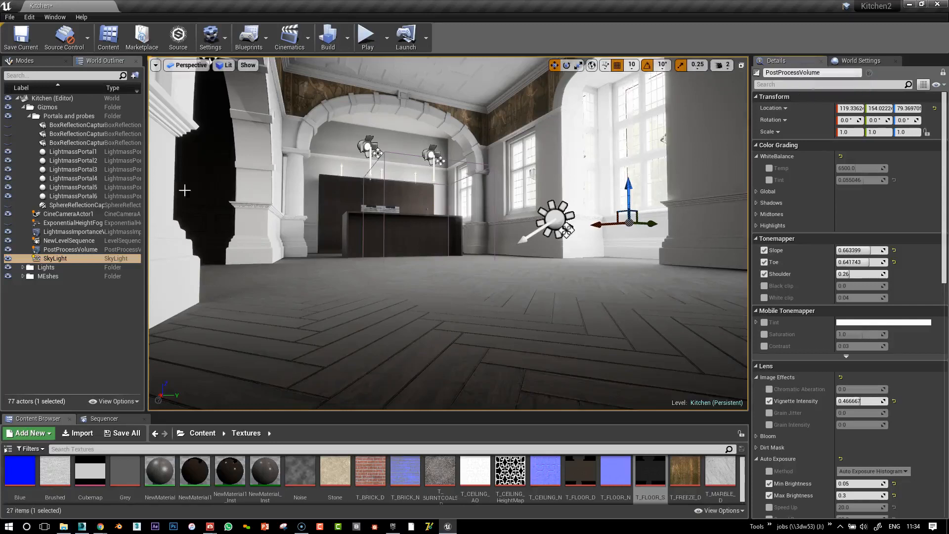
pyautogui.click(64, 251)
pyautogui.click(60, 259)
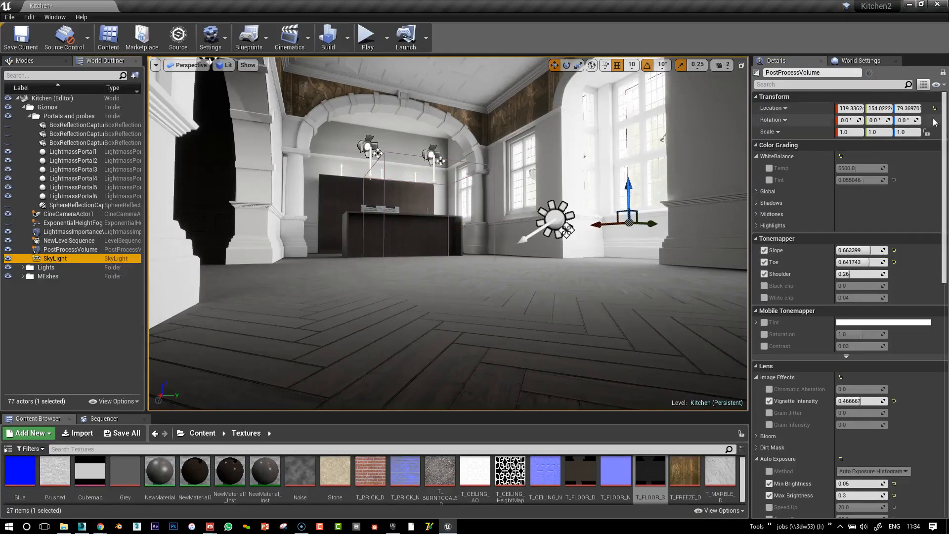
pyautogui.click(546, 252)
pyautogui.click(546, 254)
pyautogui.click(938, 85)
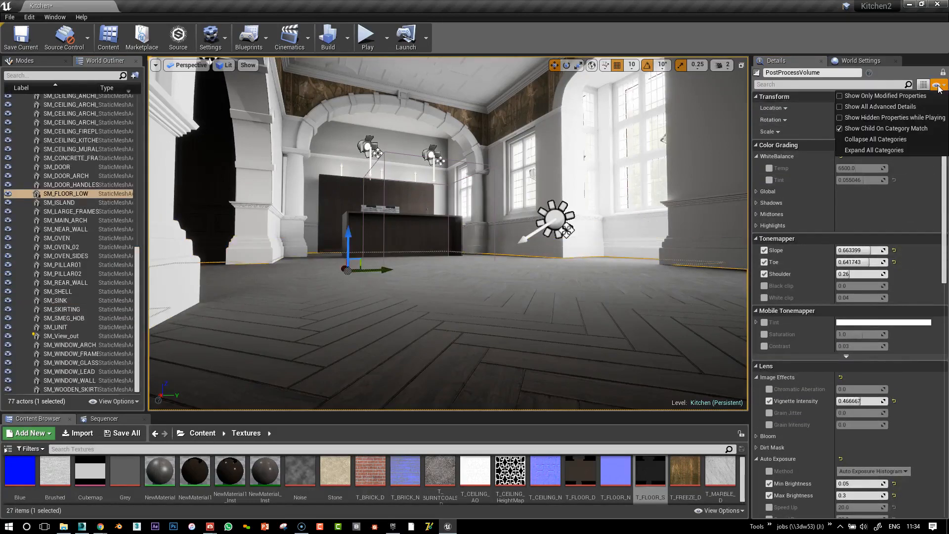
pyautogui.click(938, 87)
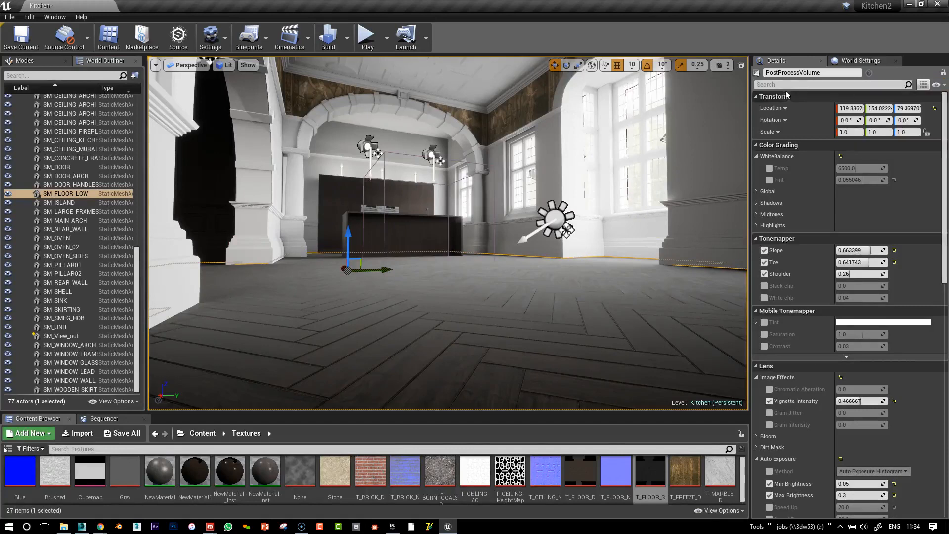
pyautogui.click(859, 61)
pyautogui.click(776, 61)
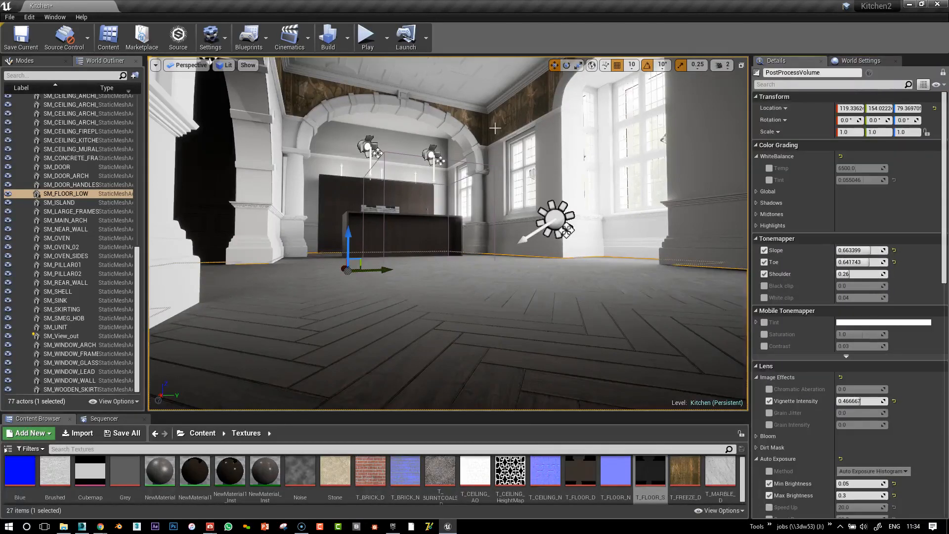
pyautogui.click(65, 220)
pyautogui.click(69, 203)
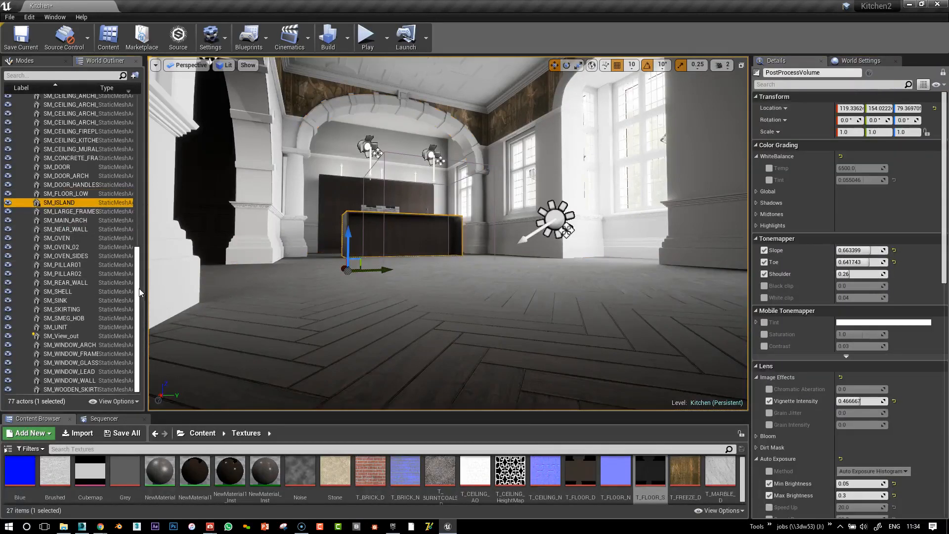
pyautogui.scroll(10, 54, 228)
pyautogui.click(23, 276)
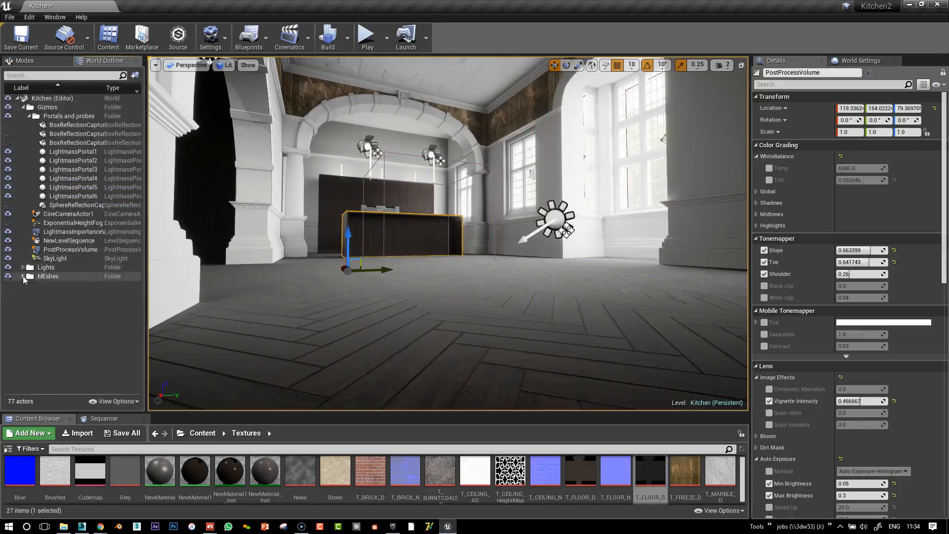
# - Show the SkyLight's own properties and turn Affects World off and back on to compare its effect on the floor
pyautogui.click(55, 259)
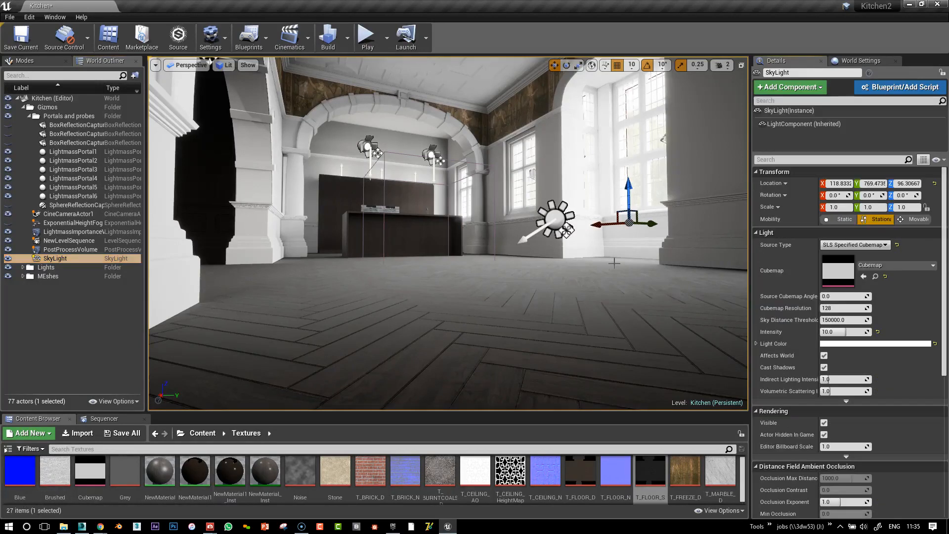
pyautogui.click(59, 259)
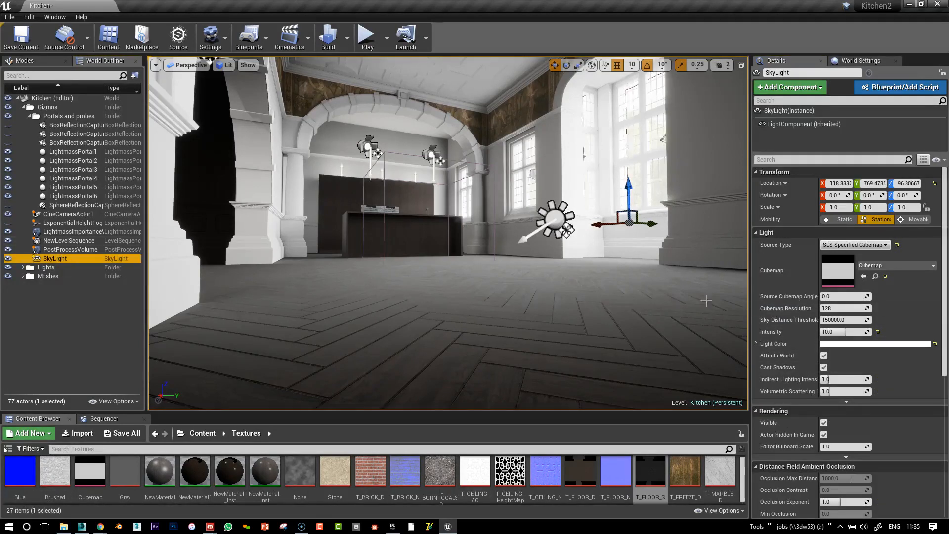
pyautogui.click(824, 356)
pyautogui.moveTo(588, 239); pyautogui.dragTo(574, 258, button='right')
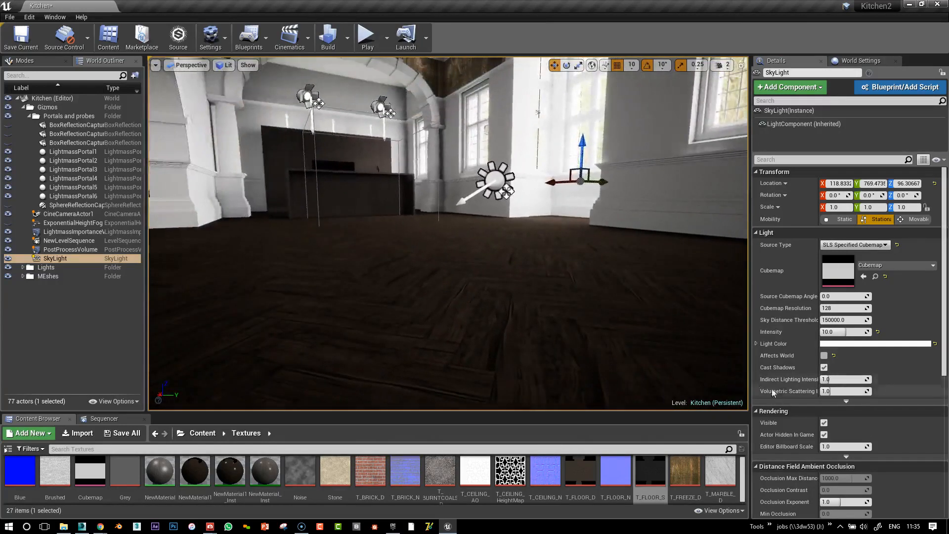
pyautogui.click(824, 356)
pyautogui.moveTo(627, 300); pyautogui.dragTo(629, 298, button='right')
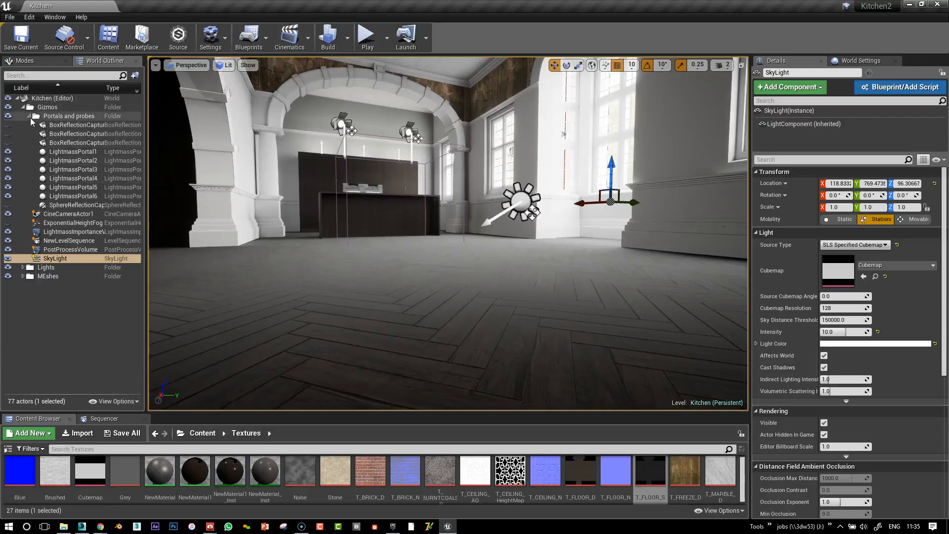
# - Unhide the SphereReflectionCapture and the three box reflection captures, comparing the floor with and without them and inspecting its reflections up close
pyautogui.click(80, 206)
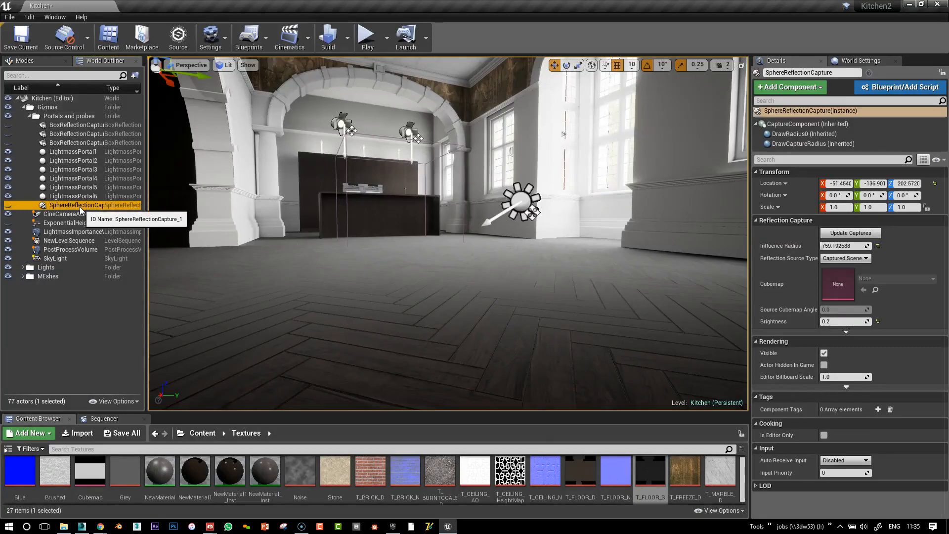
pyautogui.keyDown('ctrl'); pyautogui.click(74, 143); pyautogui.keyUp('ctrl')
pyautogui.keyDown('ctrl'); pyautogui.click(75, 133); pyautogui.keyUp('ctrl')
pyautogui.keyDown('ctrl'); pyautogui.click(74, 126); pyautogui.keyUp('ctrl')
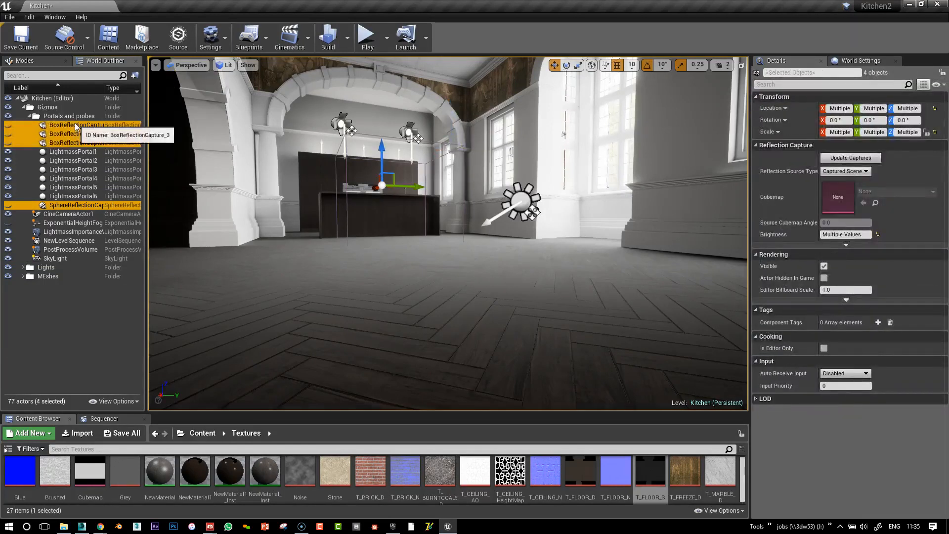
pyautogui.click(9, 127)
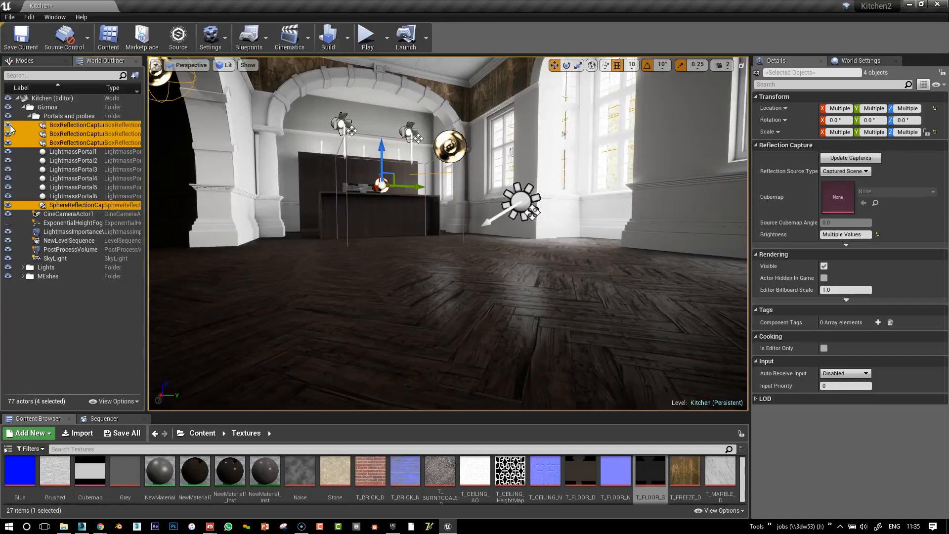
pyautogui.click(9, 127)
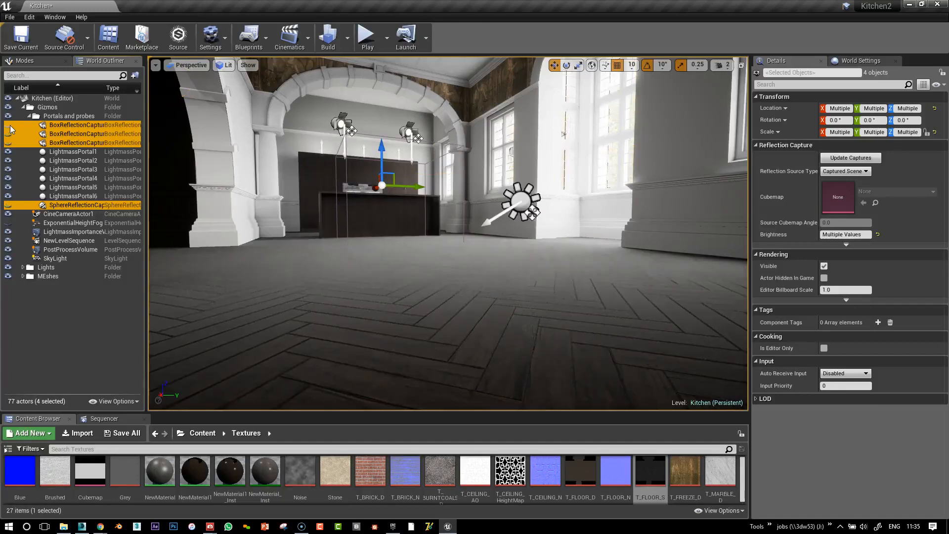
pyautogui.click(8, 127)
pyautogui.moveTo(508, 257); pyautogui.dragTo(555, 281, button='right')
pyautogui.press('w')
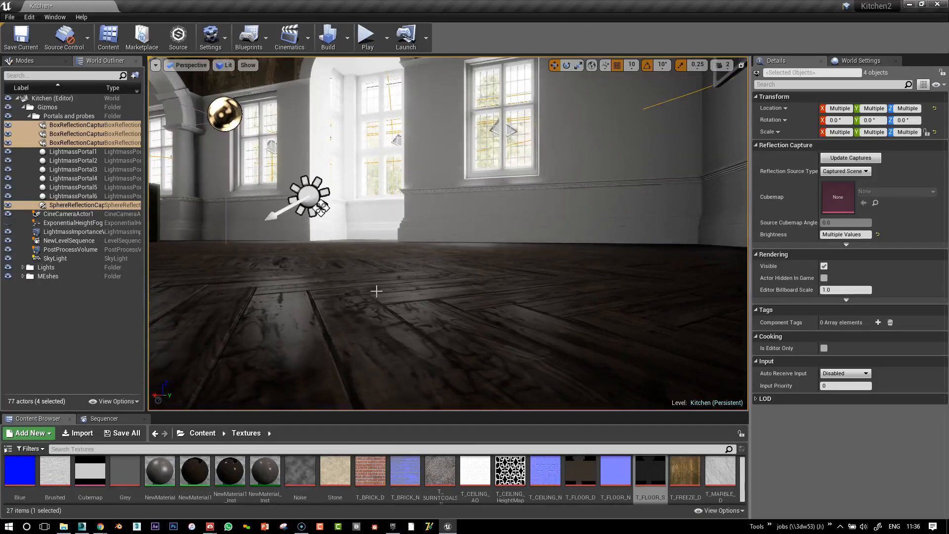
pyautogui.moveTo(377, 295)
pyautogui.keyDown('alt'); pyautogui.mouseDown()
pyautogui.moveTo(316, 309)
pyautogui.moveTo(390, 308)
pyautogui.moveTo(380, 301)
pyautogui.mouseUp(); pyautogui.keyUp('alt')
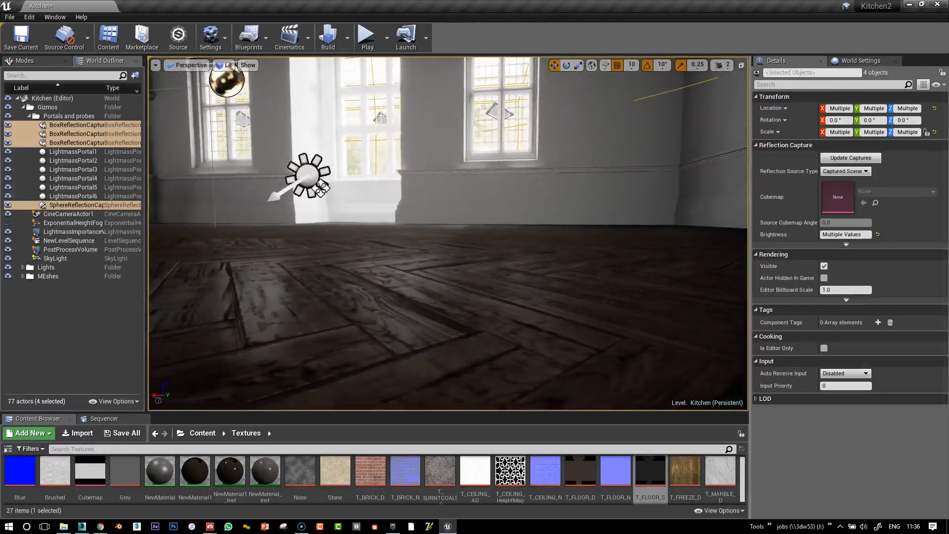
pyautogui.keyDown('alt'); pyautogui.moveTo(557, 252); pyautogui.dragTo(463, 258); pyautogui.keyUp('alt')
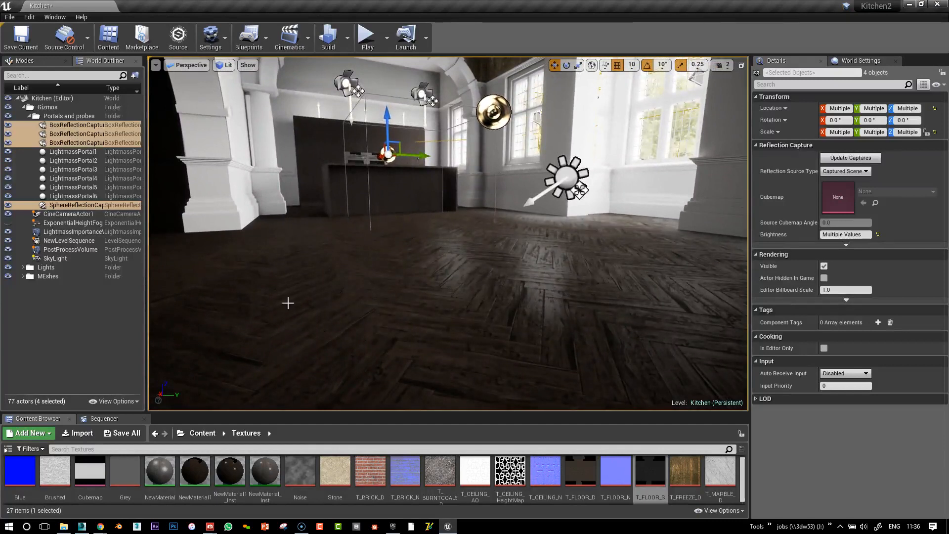
# - Set the PostProcessVolume's Screen Space Reflections Intensity to 100 and inspect the window reflections on the floor
pyautogui.click(91, 251)
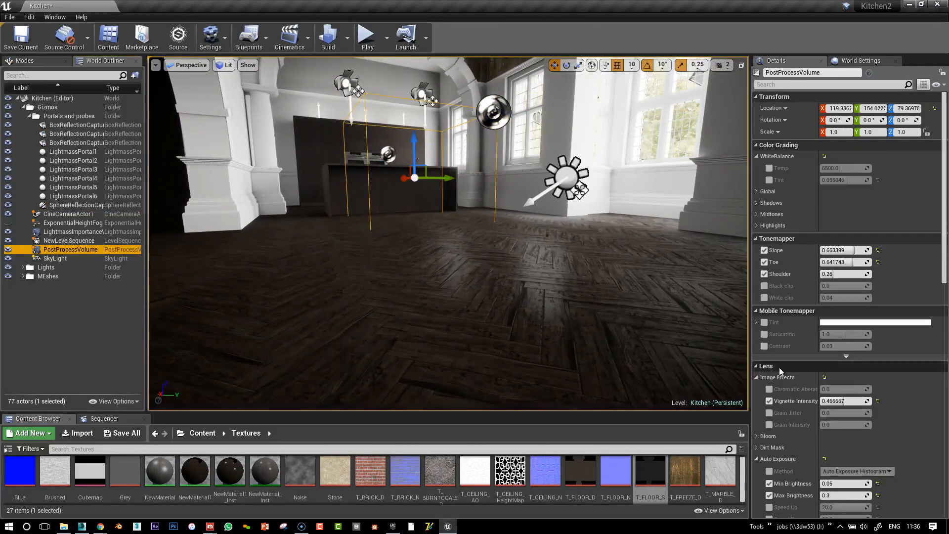
pyautogui.scroll(-3, 779, 367)
pyautogui.scroll(-10, 779, 369)
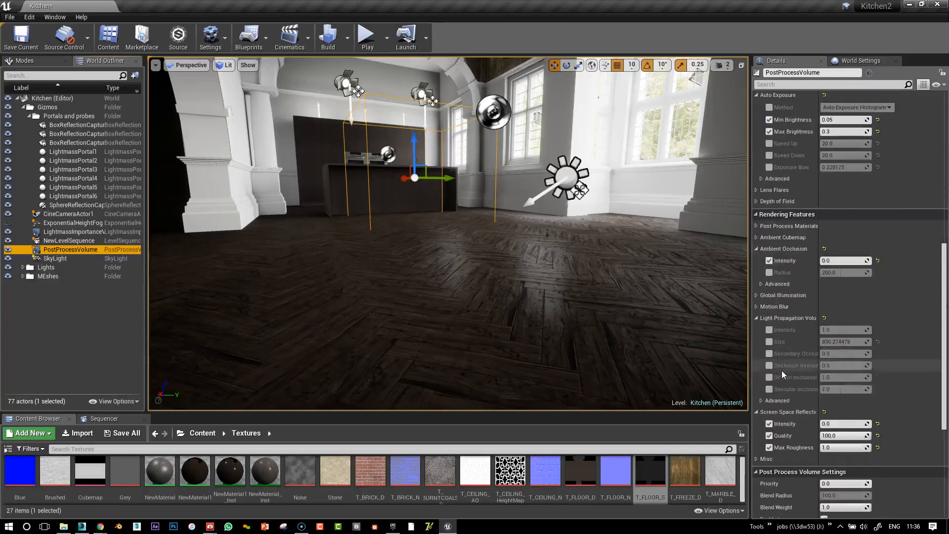
pyautogui.moveTo(842, 329); pyautogui.dragTo(889, 329)
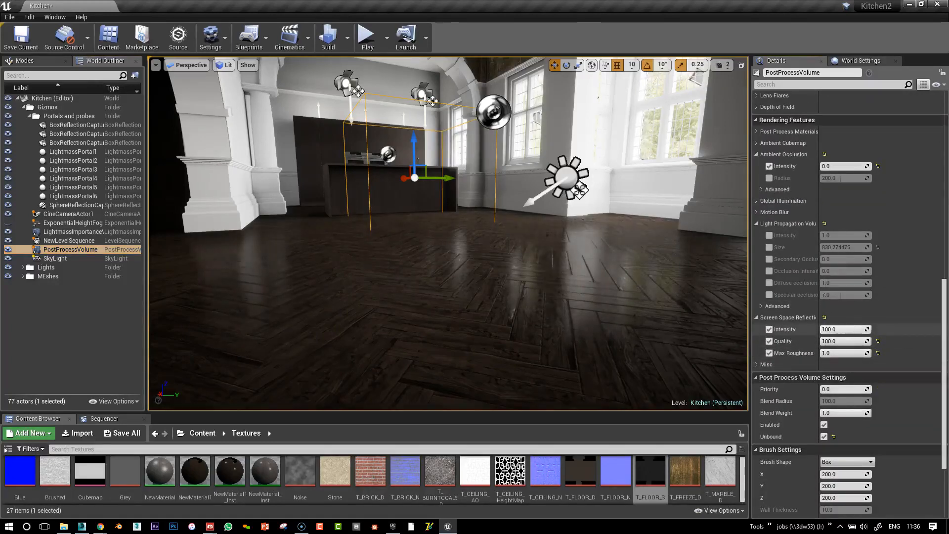
pyautogui.moveTo(346, 262); pyautogui.dragTo(430, 237, button='right')
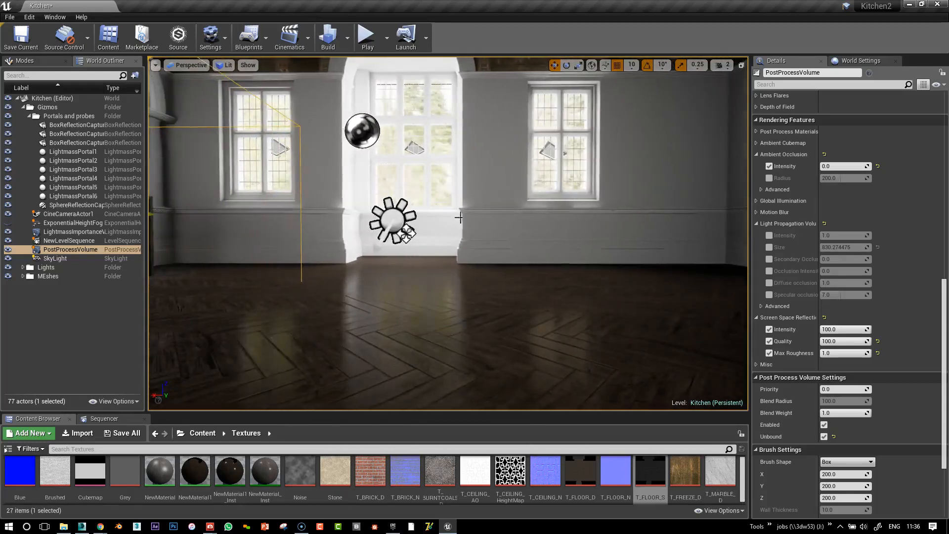
pyautogui.press('a')
pyautogui.moveTo(355, 321); pyautogui.dragTo(324, 325, button='right')
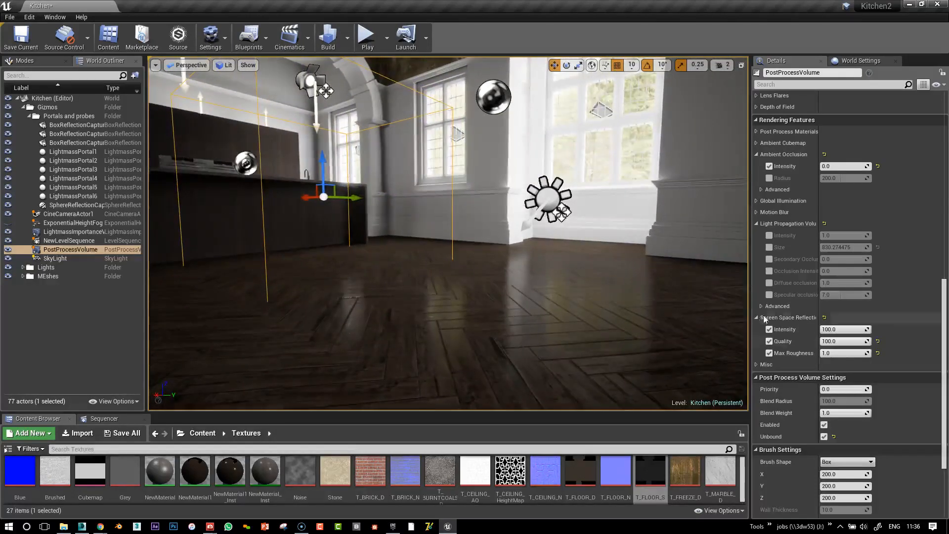
# - Reset the Screen Space Reflections Quality to its default of 50, compare the floor reflections, and restore Quality to 100
pyautogui.click(877, 341)
pyautogui.moveTo(445, 277); pyautogui.dragTo(499, 294, button='right')
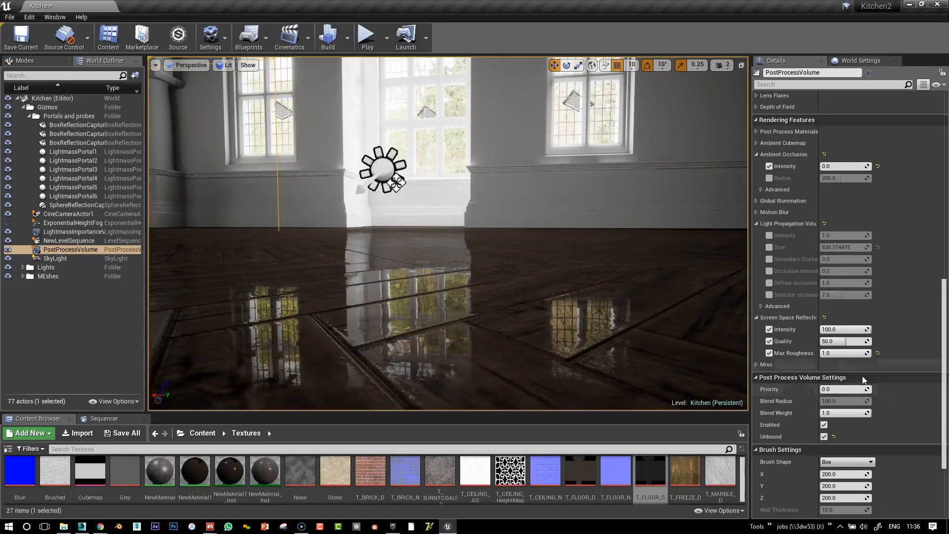
pyautogui.moveTo(850, 341); pyautogui.dragTo(867, 341)
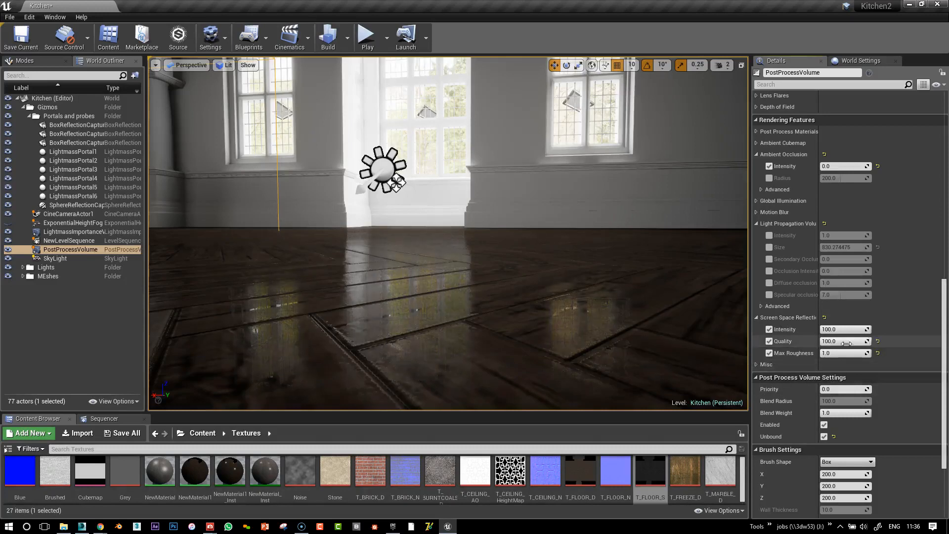
pyautogui.moveTo(559, 358); pyautogui.dragTo(551, 352, button='right')
pyautogui.press('s')
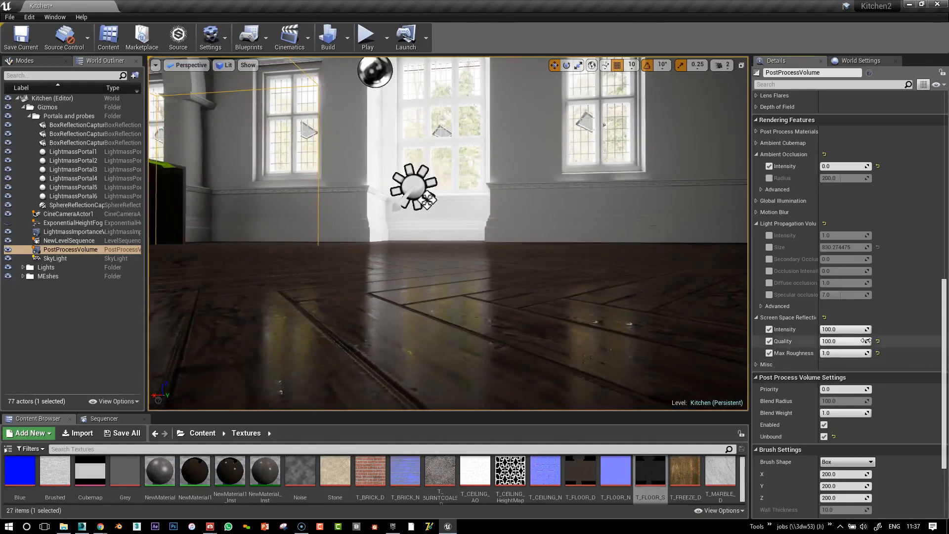
pyautogui.moveTo(866, 341); pyautogui.dragTo(865, 340)
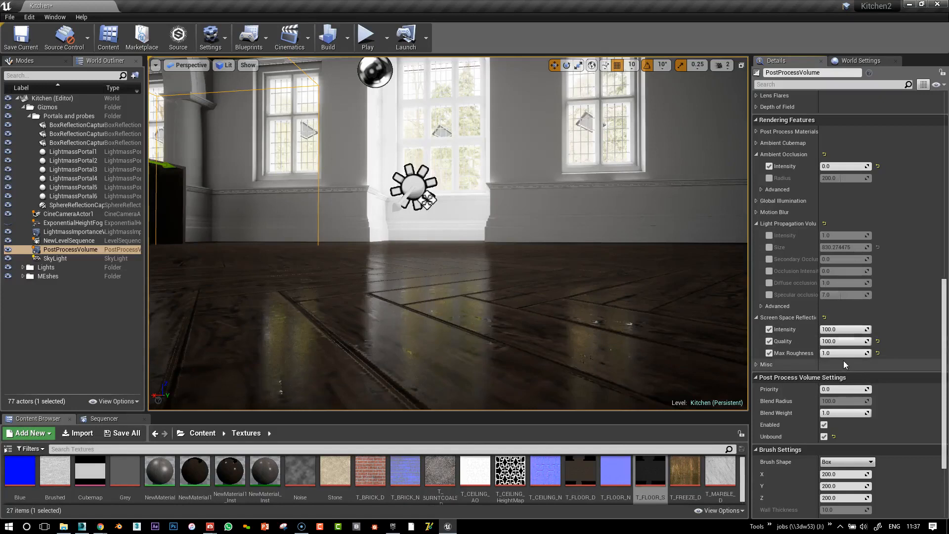
# - Lower the Screen Space Reflections Max Roughness to about 0.24, compare the floor reflections, and restore it to 1.0
pyautogui.moveTo(852, 353); pyautogui.dragTo(833, 353)
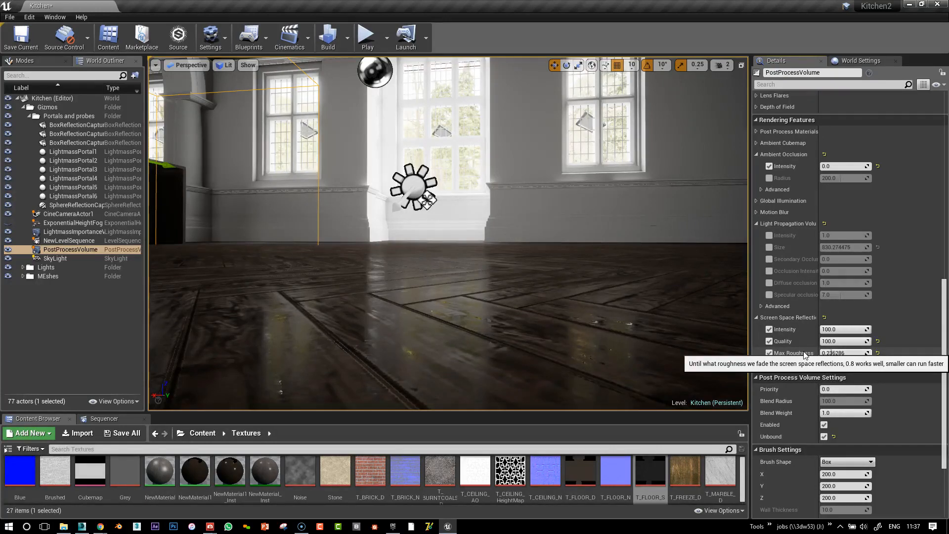
pyautogui.moveTo(568, 218)
pyautogui.mouseDown(button='right')
pyautogui.moveTo(521, 327)
pyautogui.moveTo(497, 294)
pyautogui.moveTo(541, 229)
pyautogui.moveTo(566, 232)
pyautogui.moveTo(596, 262)
pyautogui.moveTo(598, 231)
pyautogui.moveTo(642, 236)
pyautogui.moveTo(583, 249)
pyautogui.moveTo(534, 244)
pyautogui.moveTo(570, 218)
pyautogui.mouseUp(button='right')
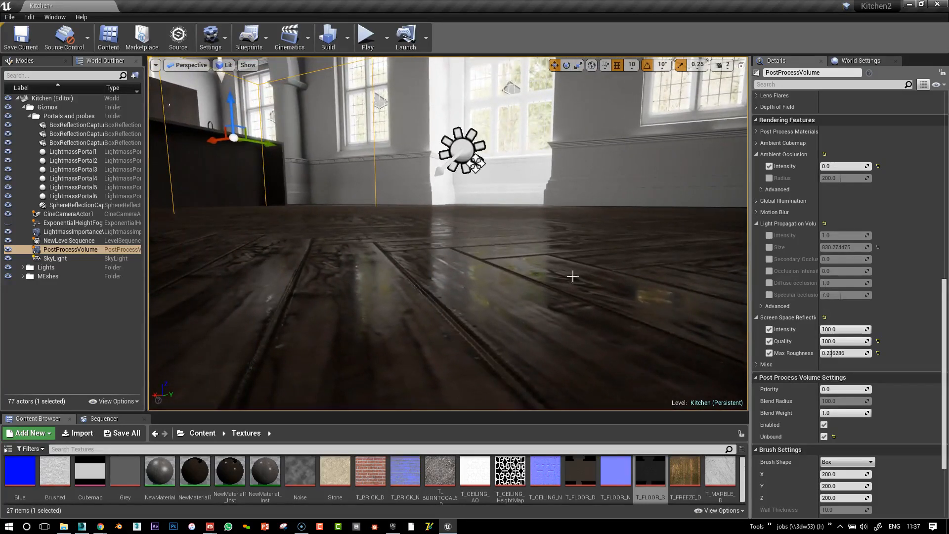
pyautogui.moveTo(830, 353); pyautogui.dragTo(844, 352)
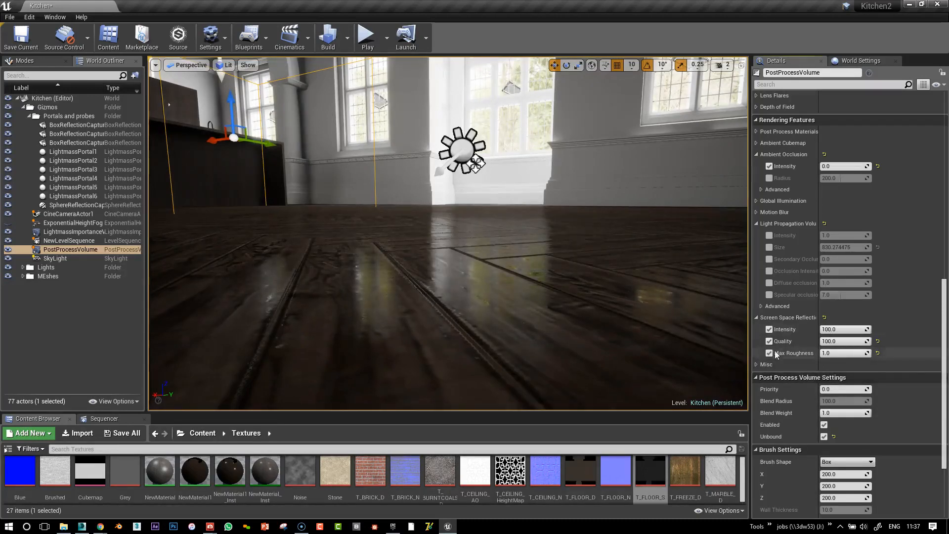
pyautogui.moveTo(448, 257); pyautogui.dragTo(468, 219, button='middle')
pyautogui.moveTo(447, 233); pyautogui.dragTo(436, 232, button='right')
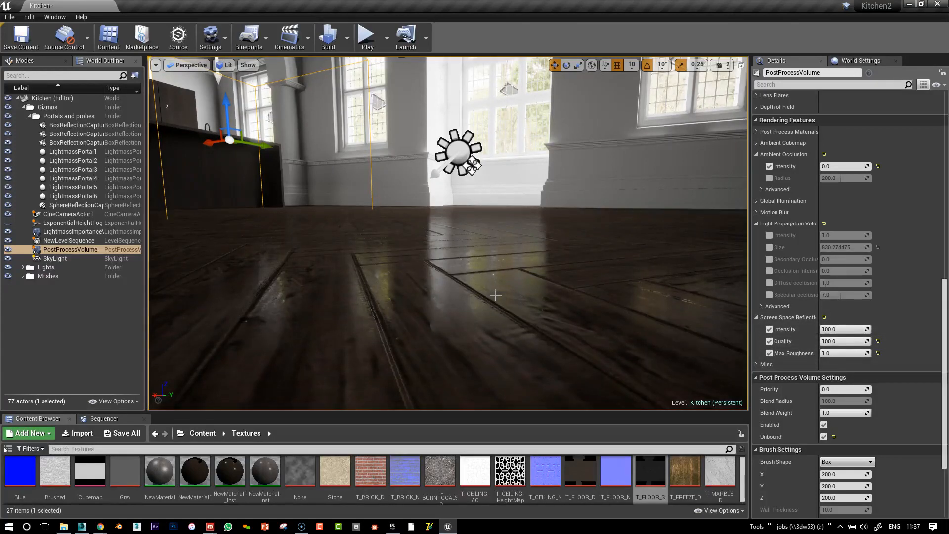
# - Hide the SphereReflectionCapture and the three box reflection captures, and inspect the window reflections on the floor without them
pyautogui.moveTo(518, 300); pyautogui.dragTo(523, 276, button='middle')
pyautogui.moveTo(519, 301); pyautogui.dragTo(496, 303, button='right')
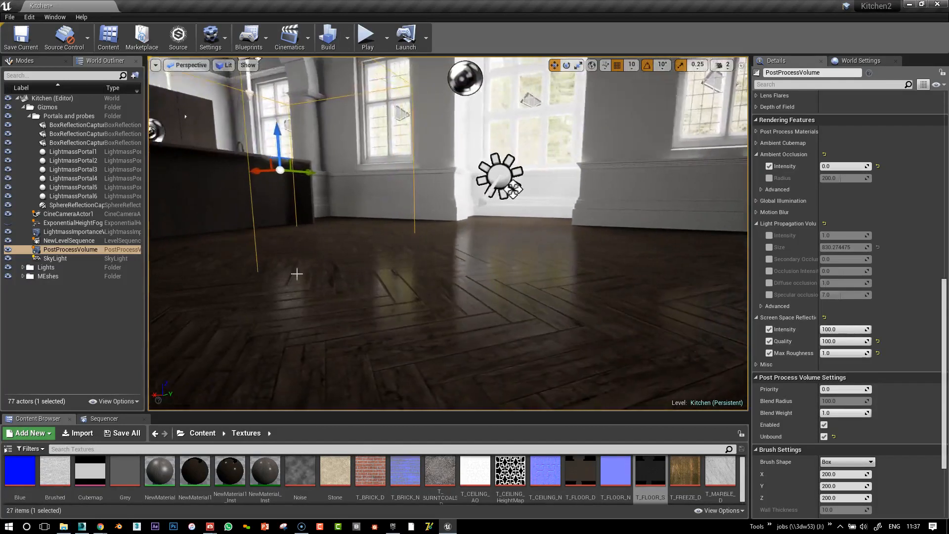
pyautogui.click(70, 205)
pyautogui.click(8, 205)
pyautogui.click(8, 142)
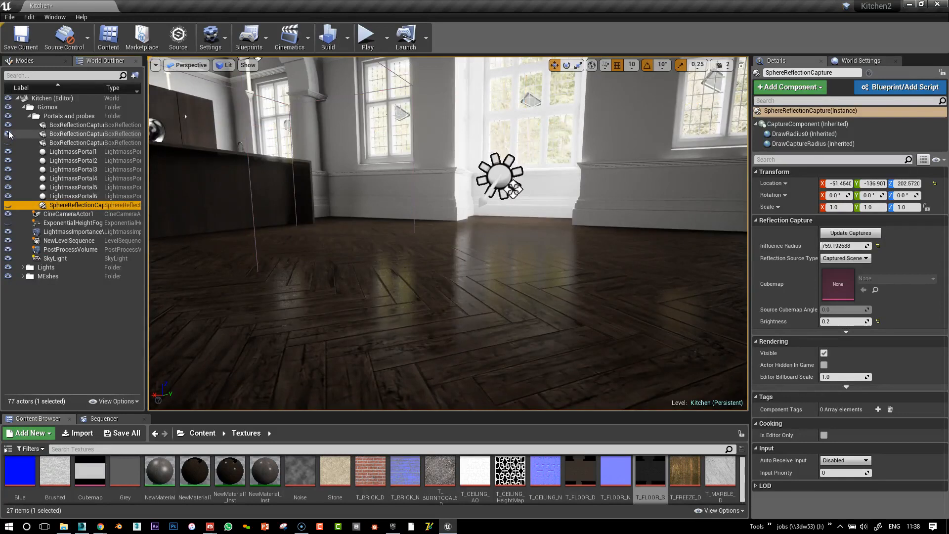
pyautogui.click(8, 134)
pyautogui.click(7, 124)
pyautogui.moveTo(528, 248); pyautogui.dragTo(516, 251, button='right')
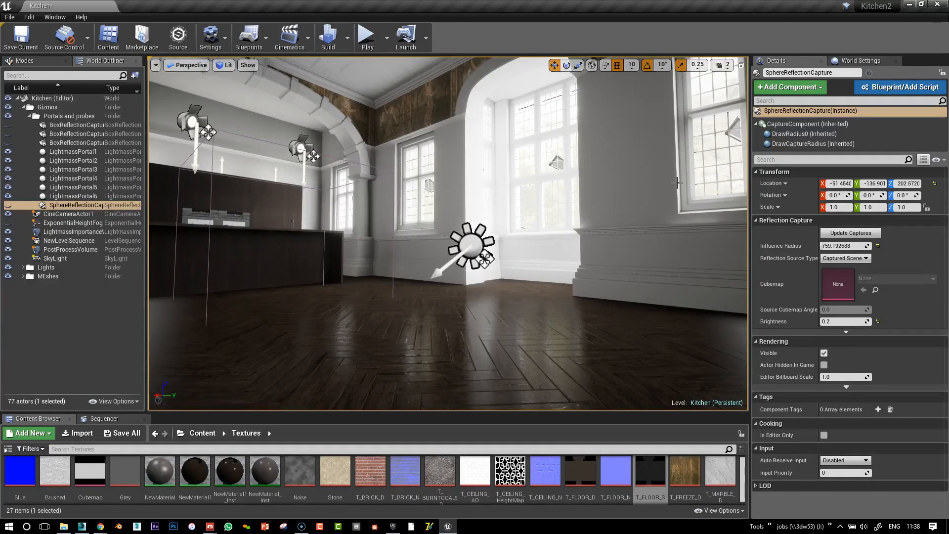
pyautogui.moveTo(448, 233)
pyautogui.mouseDown(button='right')
pyautogui.moveTo(453, 275)
pyautogui.moveTo(489, 306)
pyautogui.moveTo(548, 292)
pyautogui.moveTo(455, 247)
pyautogui.moveTo(446, 232)
pyautogui.moveTo(447, 281)
pyautogui.moveTo(447, 207)
pyautogui.moveTo(450, 247)
pyautogui.mouseUp(button='right')
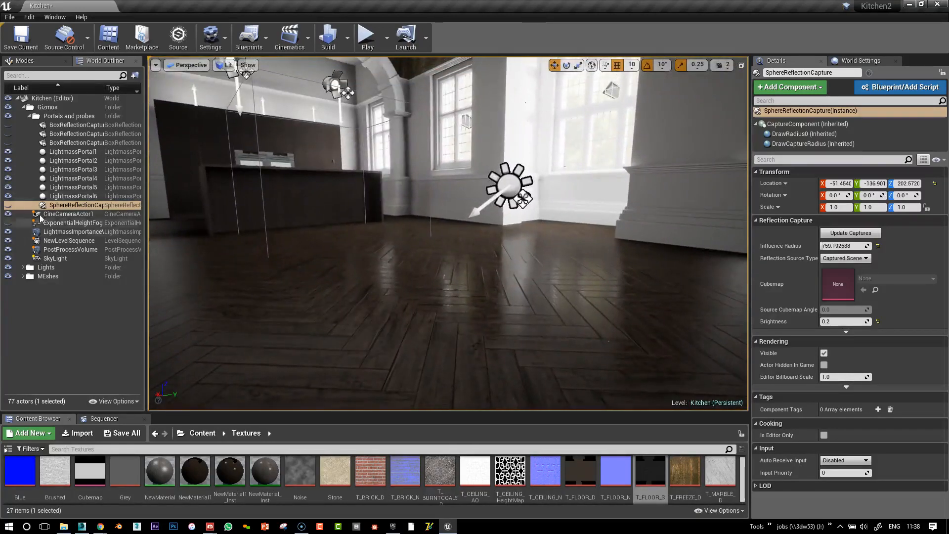
# - Unhide the sphere and box reflection captures and compare the floor reflections from a low viewpoint
pyautogui.click(8, 204)
pyautogui.click(8, 143)
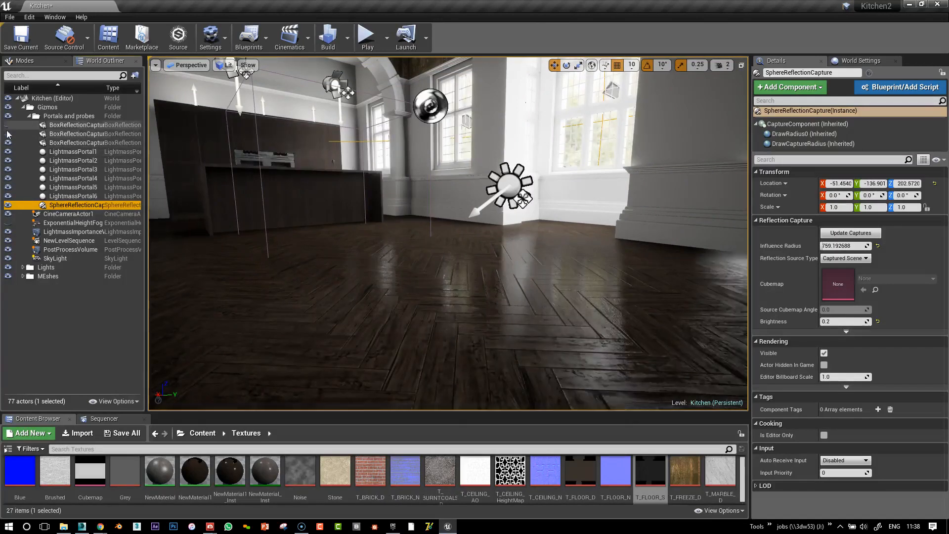
pyautogui.click(7, 134)
pyautogui.moveTo(395, 222); pyautogui.dragTo(408, 257, button='right')
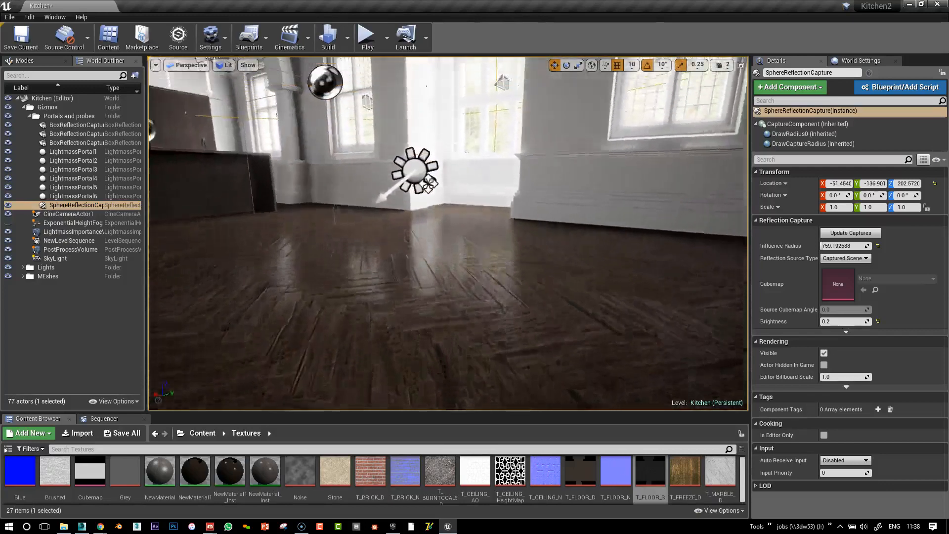
pyautogui.moveTo(447, 232); pyautogui.dragTo(442, 202, button='right')
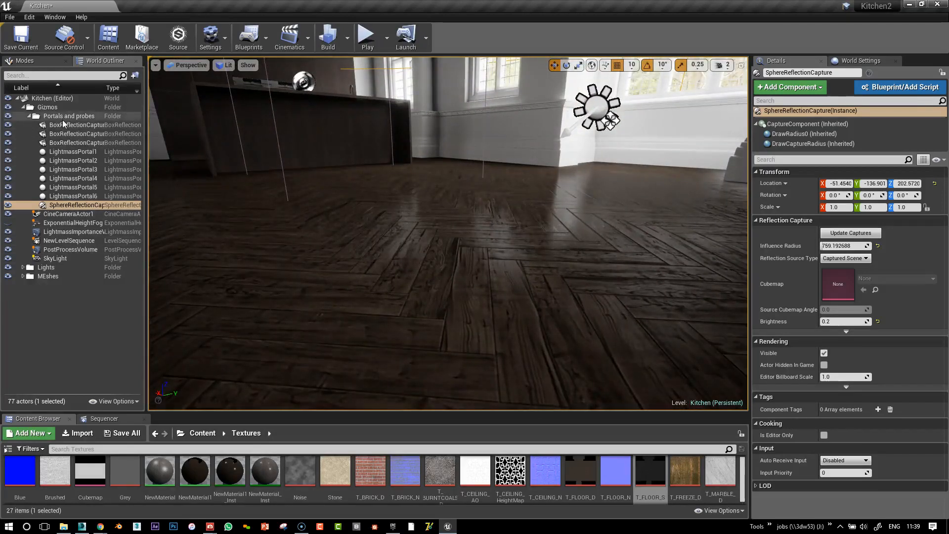
# - Review the PostProcessVolume's Screen Space Reflections settings and examine the floor reflections from several angles across the room
pyautogui.click(74, 249)
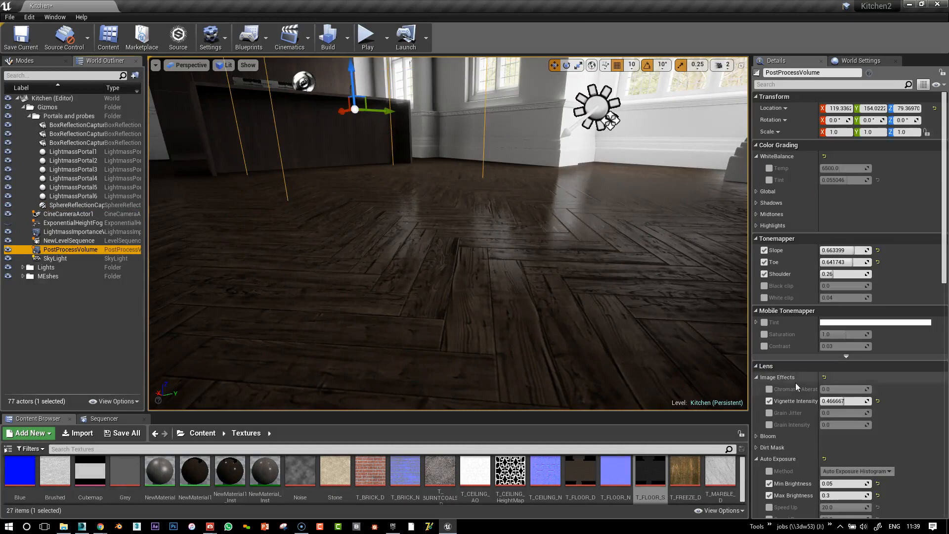
pyautogui.scroll(-6, 795, 382)
pyautogui.scroll(-6, 808, 398)
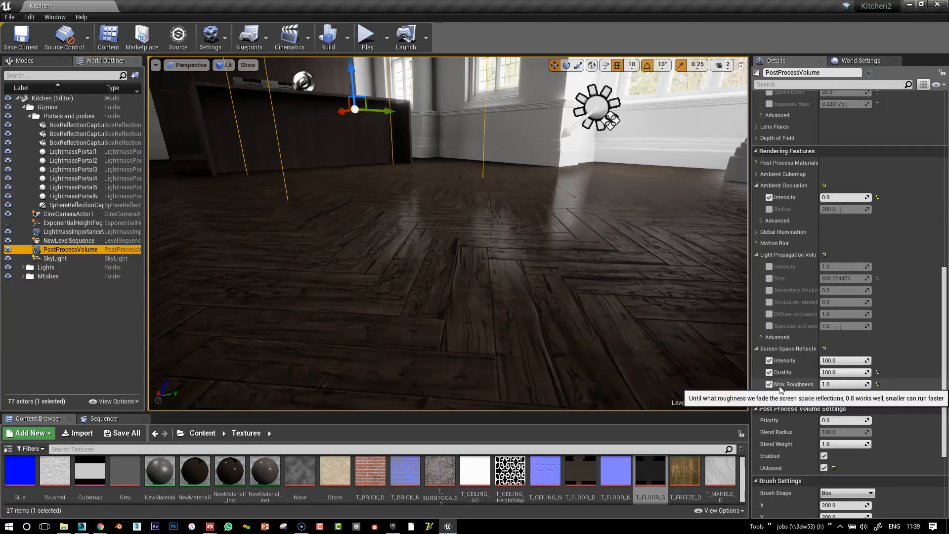
pyautogui.moveTo(470, 201); pyautogui.dragTo(482, 170, button='right')
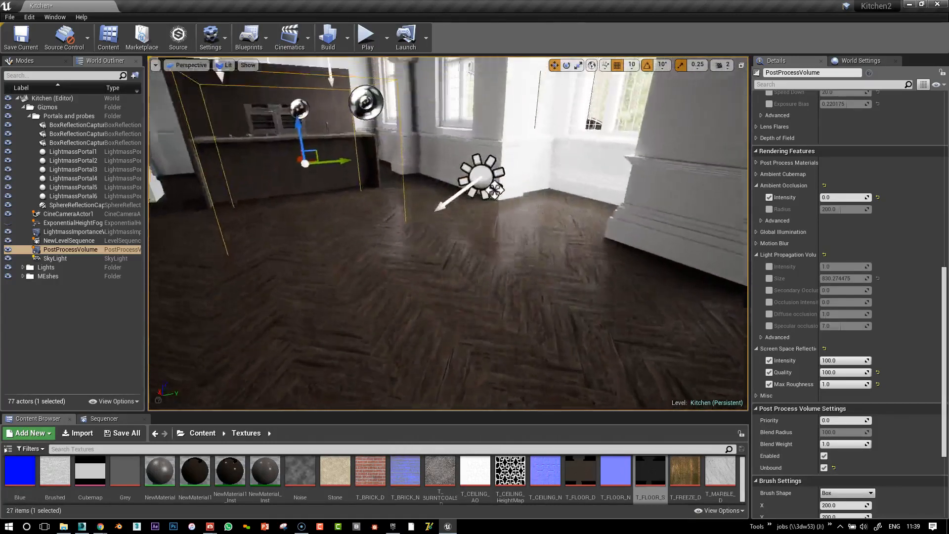
pyautogui.moveTo(448, 233); pyautogui.dragTo(448, 263, button='right')
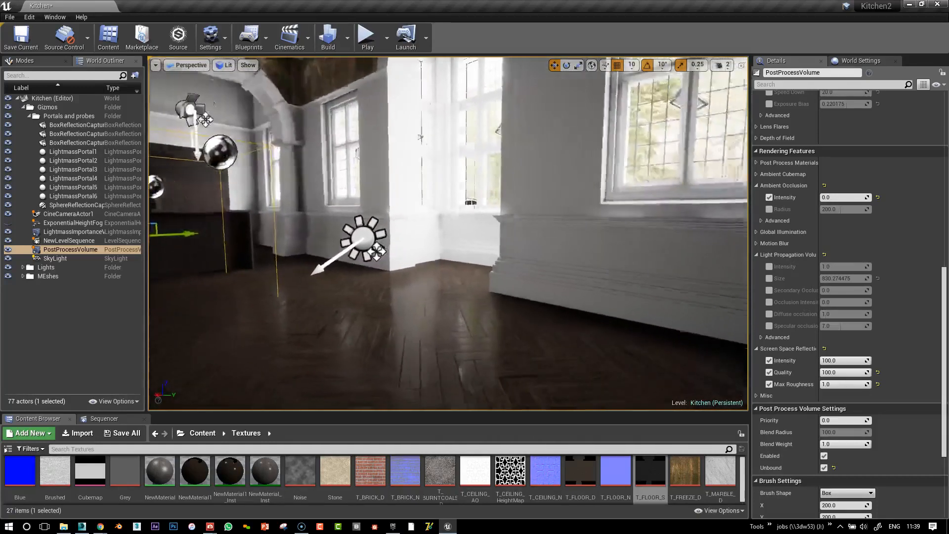
pyautogui.moveTo(447, 233); pyautogui.dragTo(396, 226, button='right')
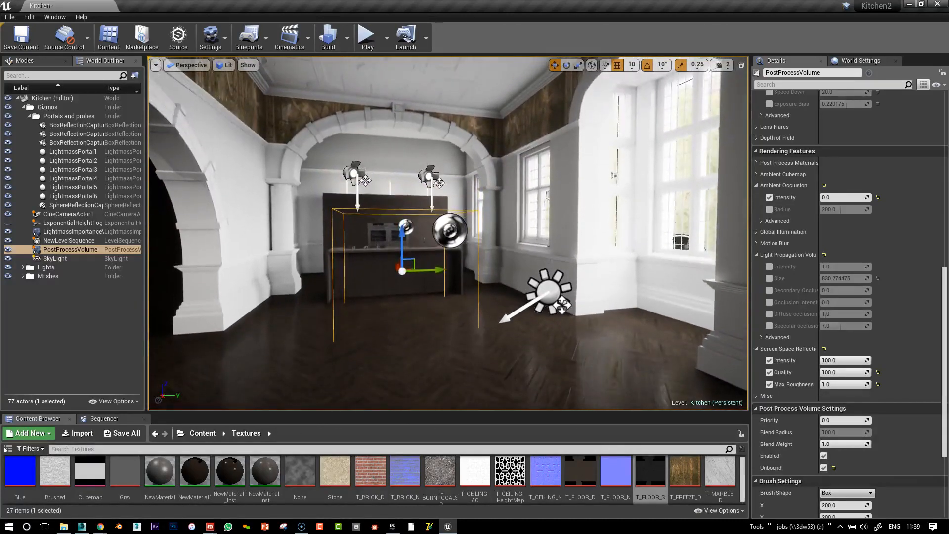
# - Select the DirectionalLight near the bay window and enable Affects World for it
pyautogui.click(546, 292)
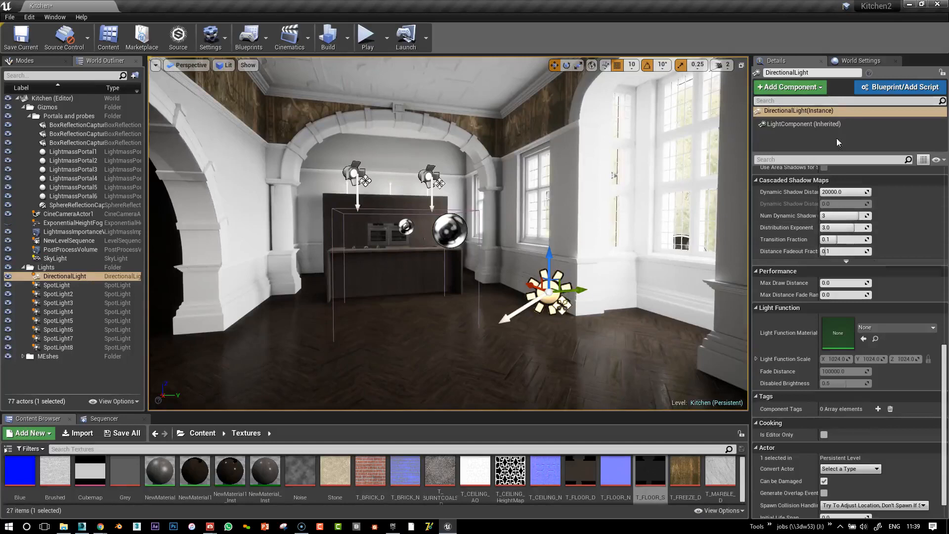
pyautogui.scroll(10, 935, 362)
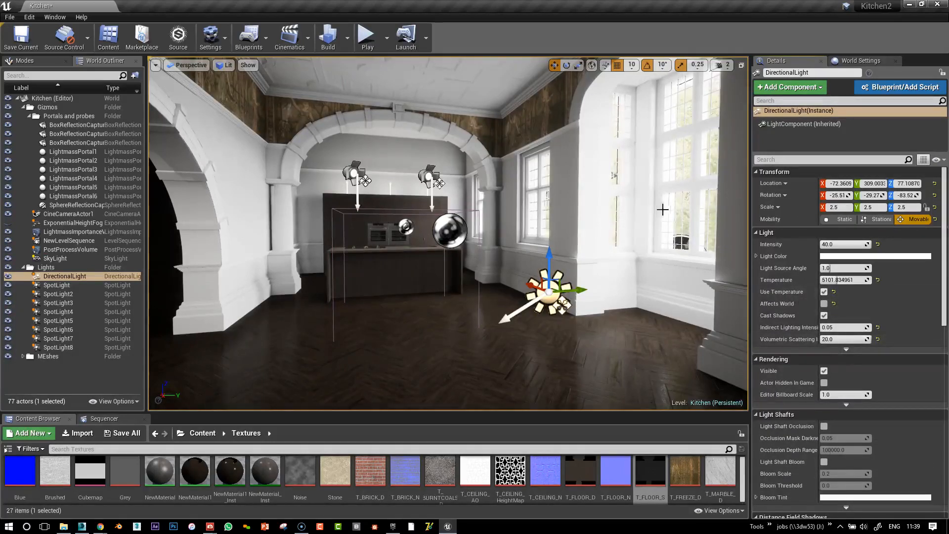
pyautogui.moveTo(616, 243); pyautogui.dragTo(640, 204, button='right')
pyautogui.press('s')
pyautogui.scroll(1, 617, 237)
pyautogui.scroll(3, 631, 210)
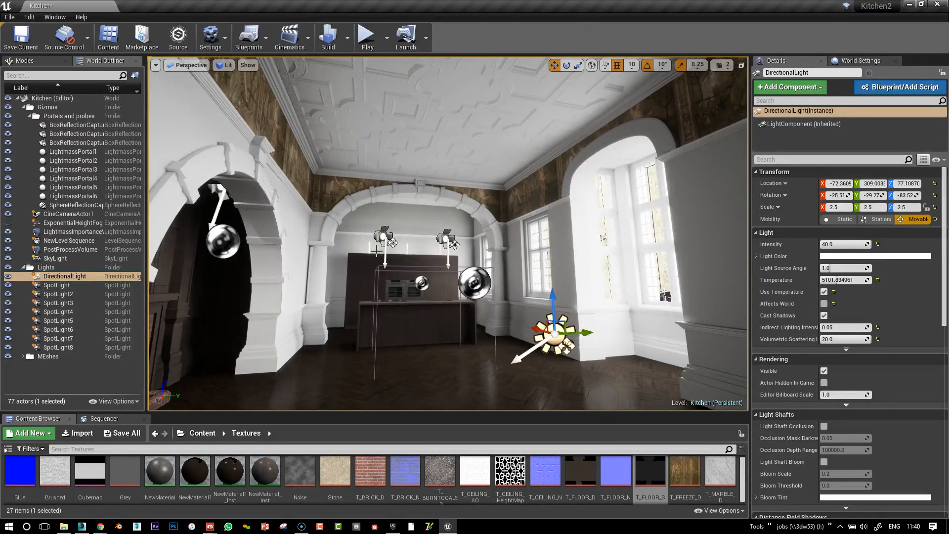
pyautogui.click(824, 303)
# - Turn off rotation snapping and rotate the directional light to about -86.5° on Z so sunlight falls across the floor
pyautogui.moveTo(637, 237); pyautogui.dragTo(612, 320, button='right')
pyautogui.press('e')
pyautogui.moveTo(550, 256); pyautogui.dragTo(577, 255)
pyautogui.click(648, 66)
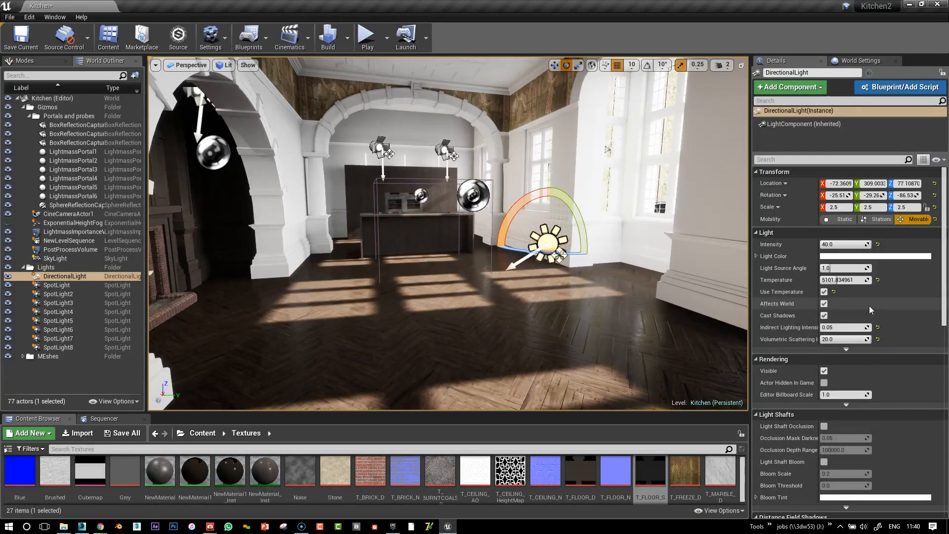
# - Raise the directional light's Indirect Lighting Intensity to about 1.71 and undo the change
pyautogui.scroll(-2, 869, 306)
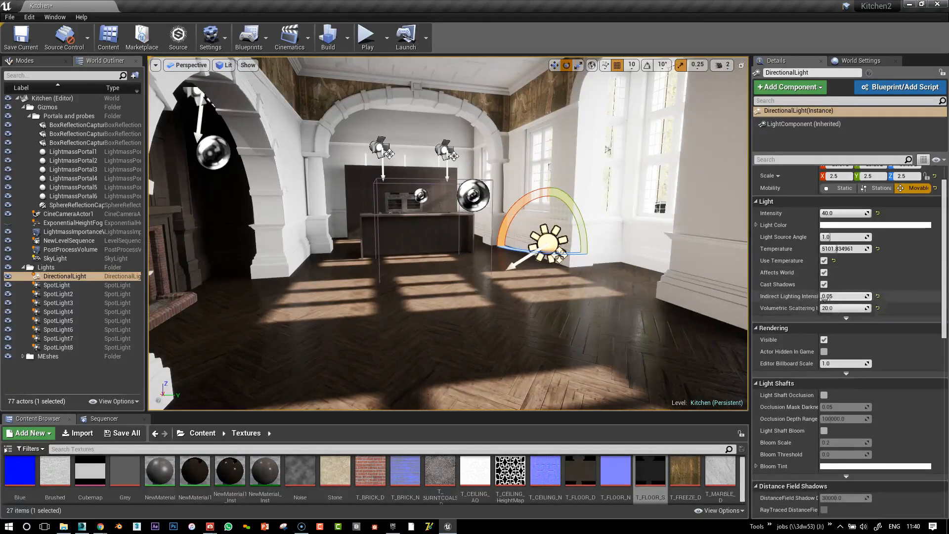
pyautogui.moveTo(829, 297)
pyautogui.mouseDown()
pyautogui.moveTo(842, 297)
pyautogui.moveTo(820, 297)
pyautogui.moveTo(835, 298)
pyautogui.mouseUp()
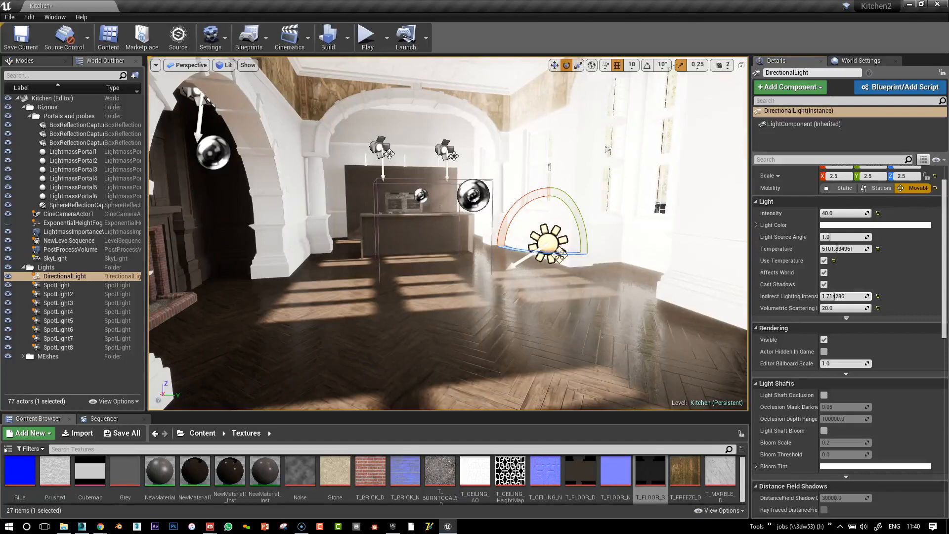
pyautogui.hotkey('ctrl', 'z')
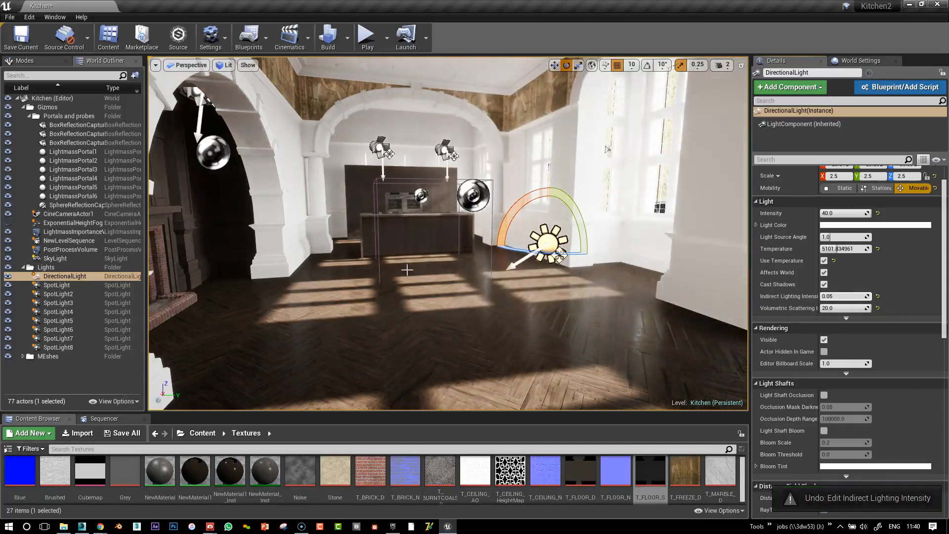
pyautogui.moveTo(563, 252); pyautogui.dragTo(561, 237, button='right')
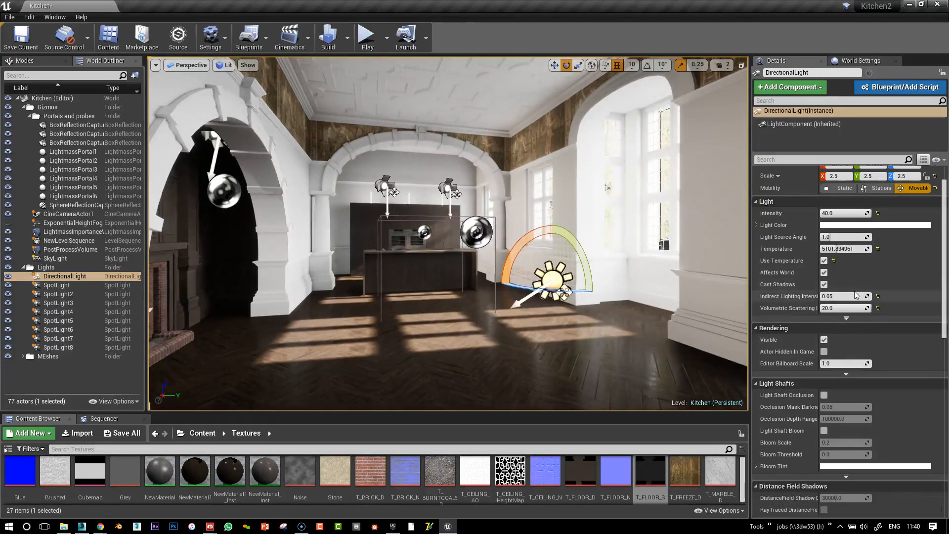
# - Try an Indirect Lighting Intensity of 0.0 on the directional light, compare the walls, and restore it to 0.05
pyautogui.moveTo(851, 295); pyautogui.dragTo(843, 295)
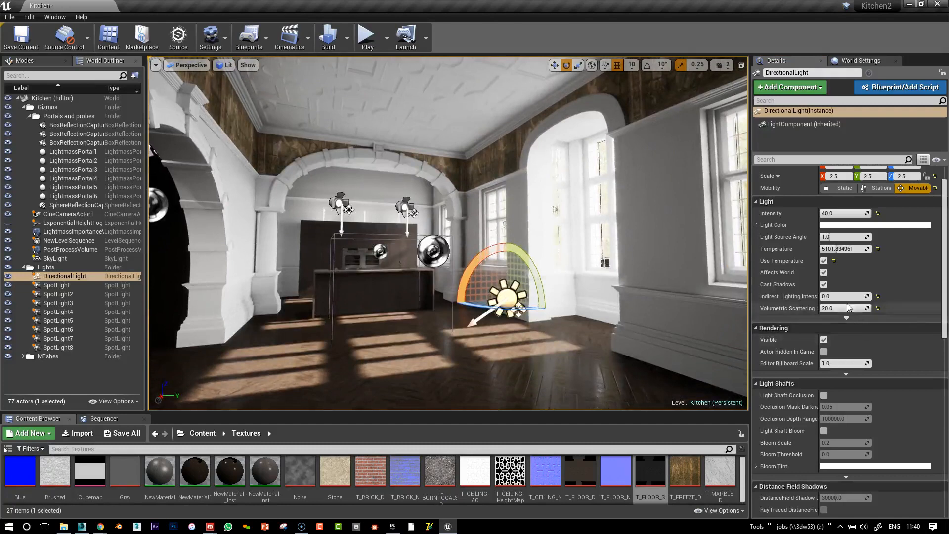
pyautogui.click(847, 296)
pyautogui.write('0.05')
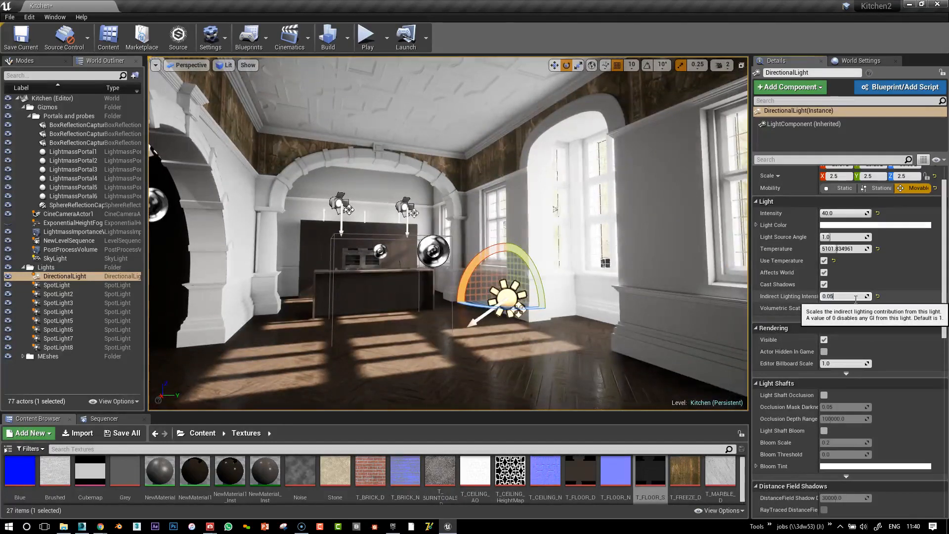
pyautogui.press('Return')
# - Lower the directional light's Indirect Lighting Intensity to 0.01
pyautogui.click(831, 297)
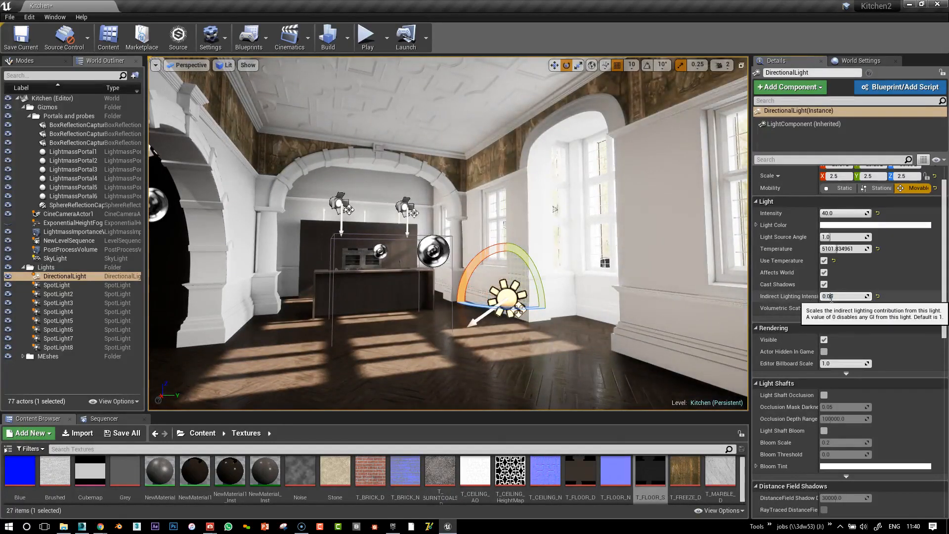
pyautogui.press('BackSpace')
pyautogui.write('1')
pyautogui.press('Return')
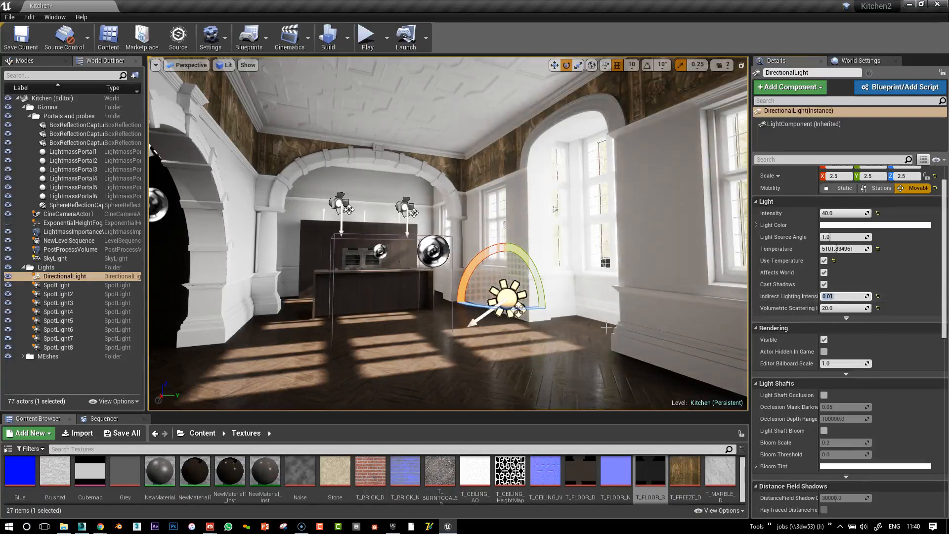
# - Set the directional light's Indirect Lighting Intensity to 0.02 and rotate the light around its vertical axis to shift the sun patches
pyautogui.moveTo(504, 310)
pyautogui.mouseDown()
pyautogui.moveTo(523, 310)
pyautogui.moveTo(489, 310)
pyautogui.mouseUp()
pyautogui.click(840, 295)
pyautogui.click(832, 296)
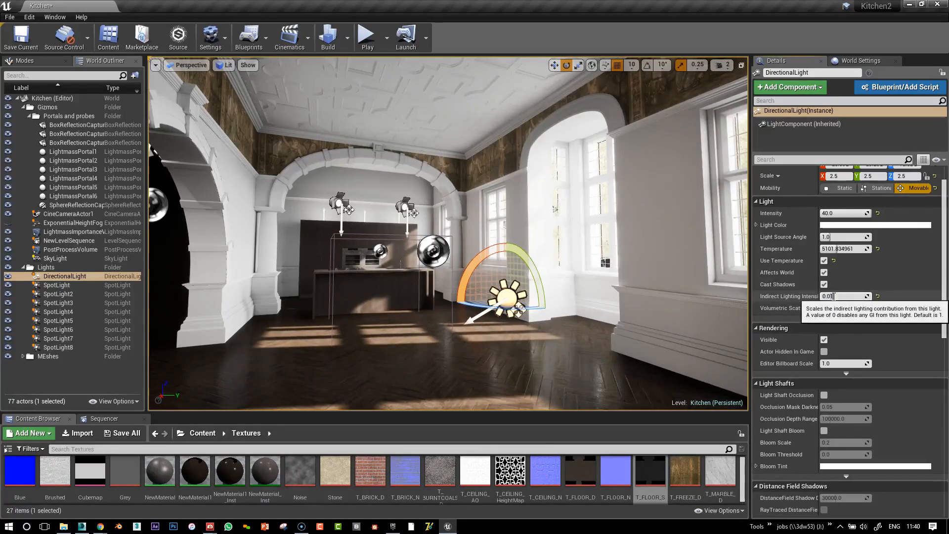
pyautogui.press('BackSpace')
pyautogui.write('2')
pyautogui.press('Return')
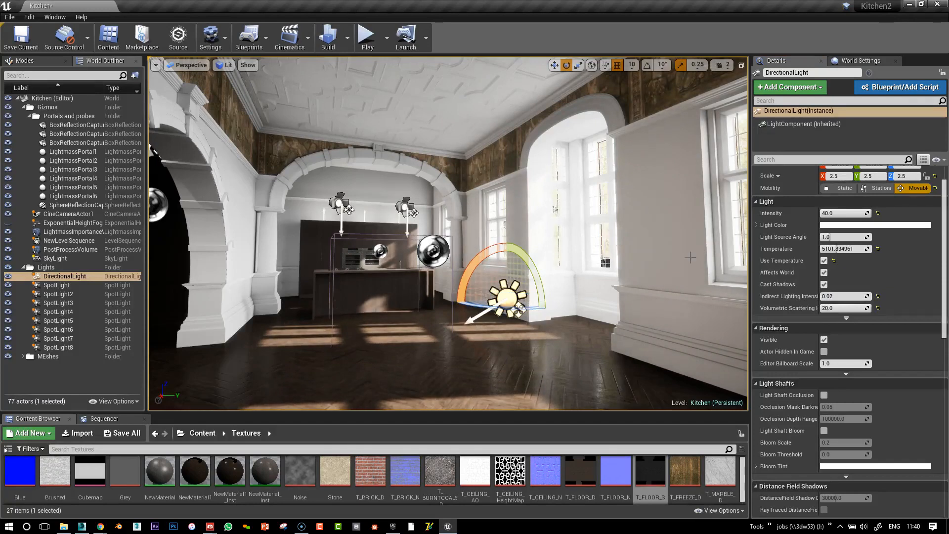
pyautogui.moveTo(514, 309); pyautogui.dragTo(492, 310)
pyautogui.moveTo(504, 307); pyautogui.dragTo(486, 307)
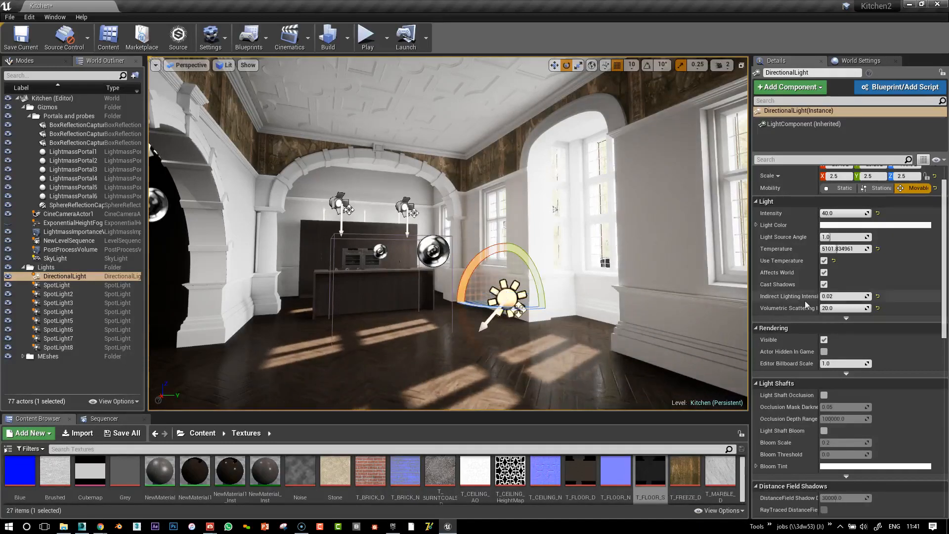
# - Try a directional light Intensity of 1500, and settle on an Intensity of 80
pyautogui.moveTo(847, 214); pyautogui.dragTo(841, 214)
pyautogui.click(846, 214)
pyautogui.write('1500')
pyautogui.press('Return')
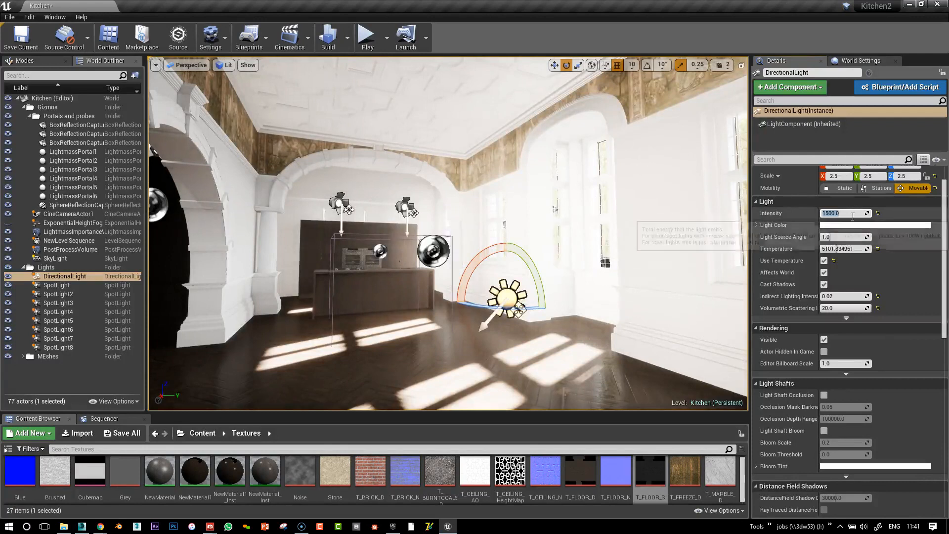
pyautogui.write('80')
pyautogui.press('Return')
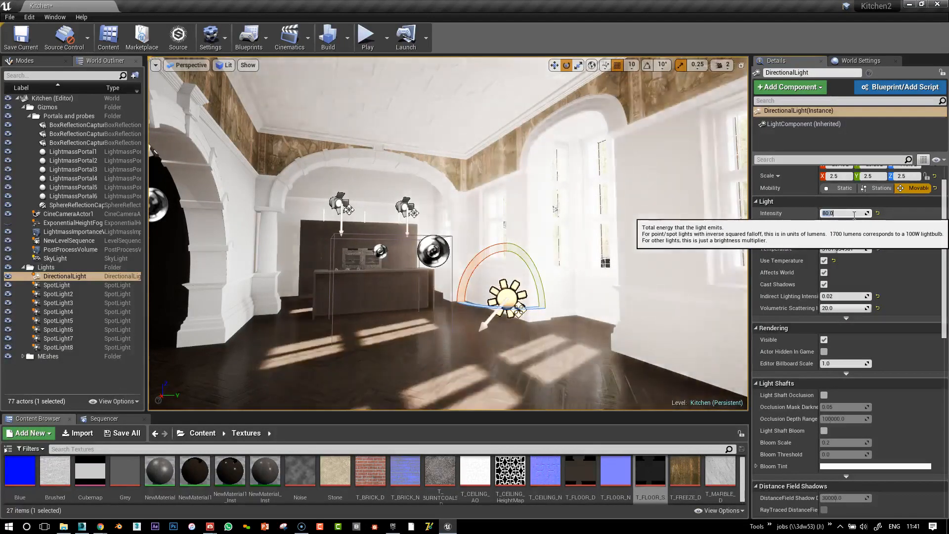
# - Try a saturated red and a violet-blue Light Color on the directional light, and cancel the color change
pyautogui.click(911, 225)
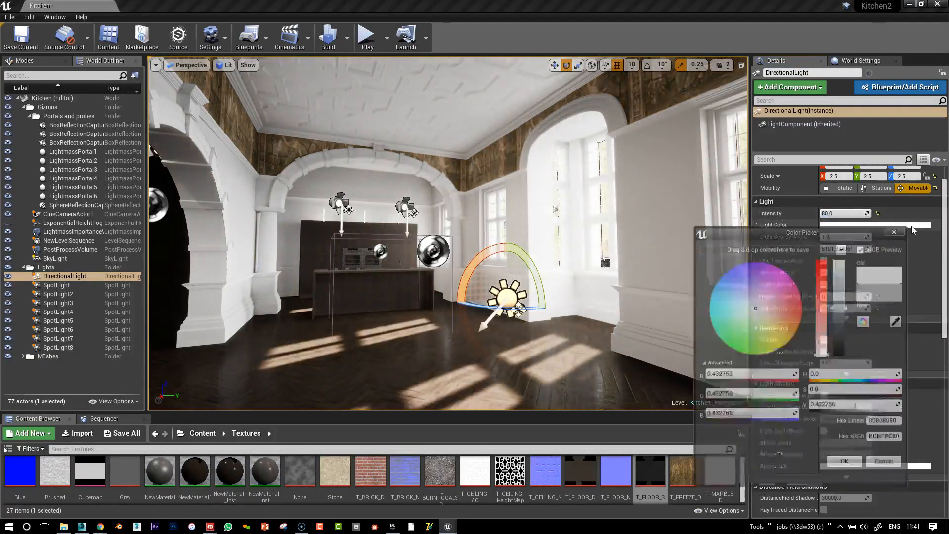
pyautogui.moveTo(821, 355); pyautogui.dragTo(824, 273)
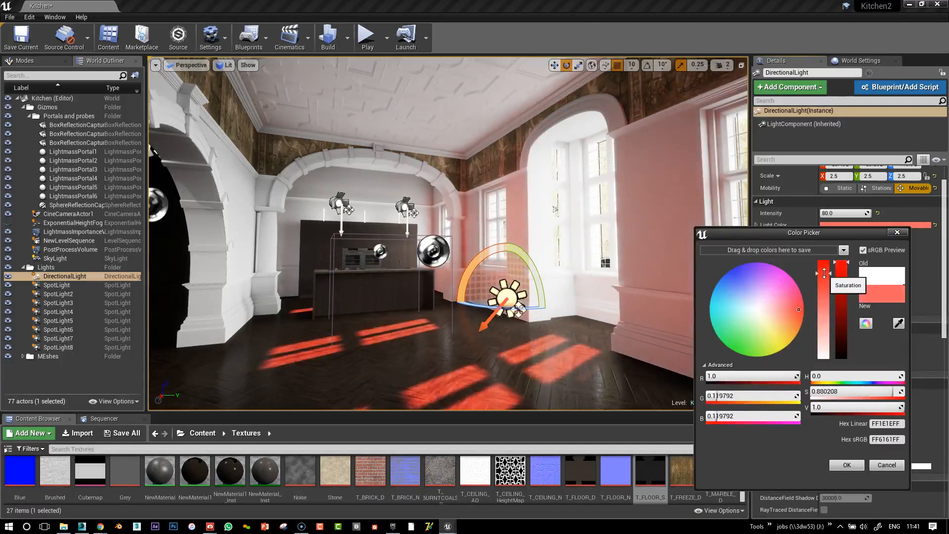
pyautogui.moveTo(770, 299); pyautogui.dragTo(732, 262)
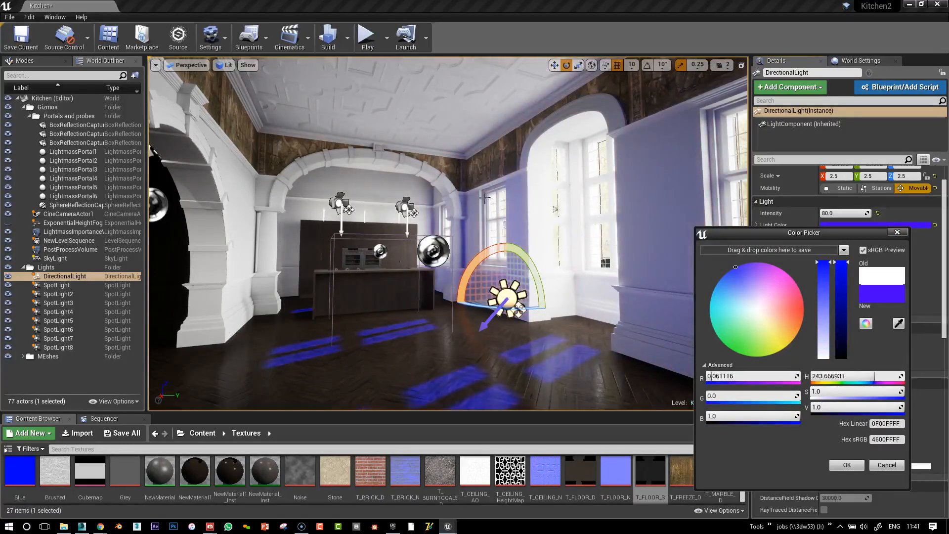
pyautogui.click(886, 465)
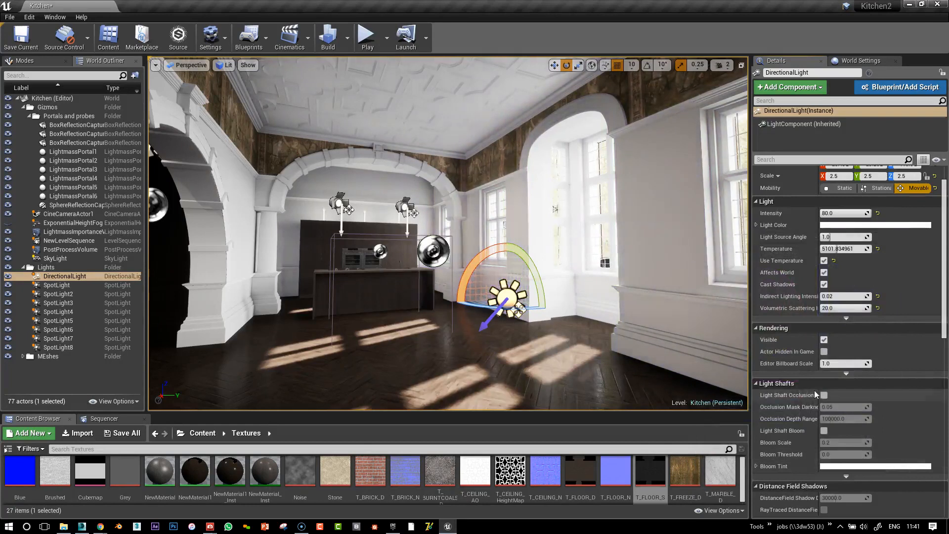
# - View the sunlit floor and widen the directional light's property name column so the full setting names fit
pyautogui.moveTo(448, 233); pyautogui.dragTo(448, 242, button='right')
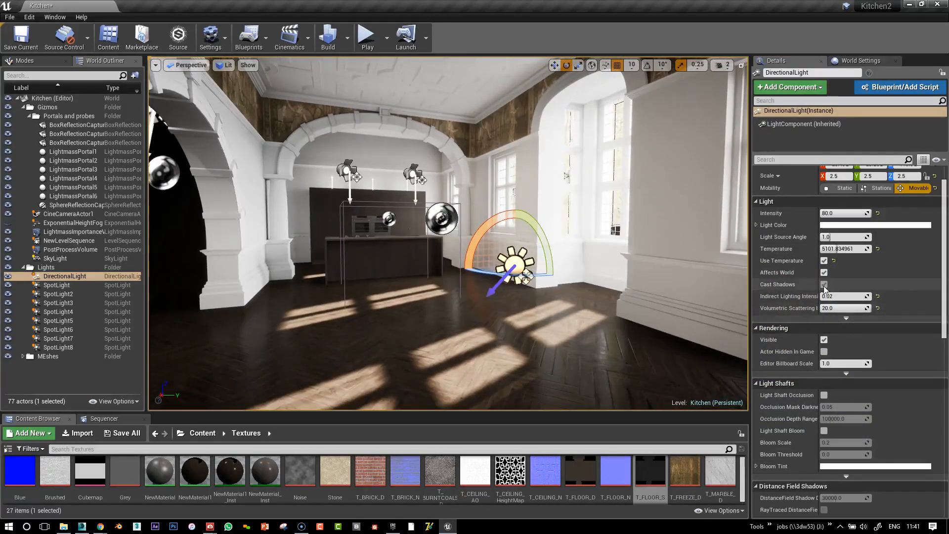
pyautogui.moveTo(816, 282); pyautogui.dragTo(842, 282)
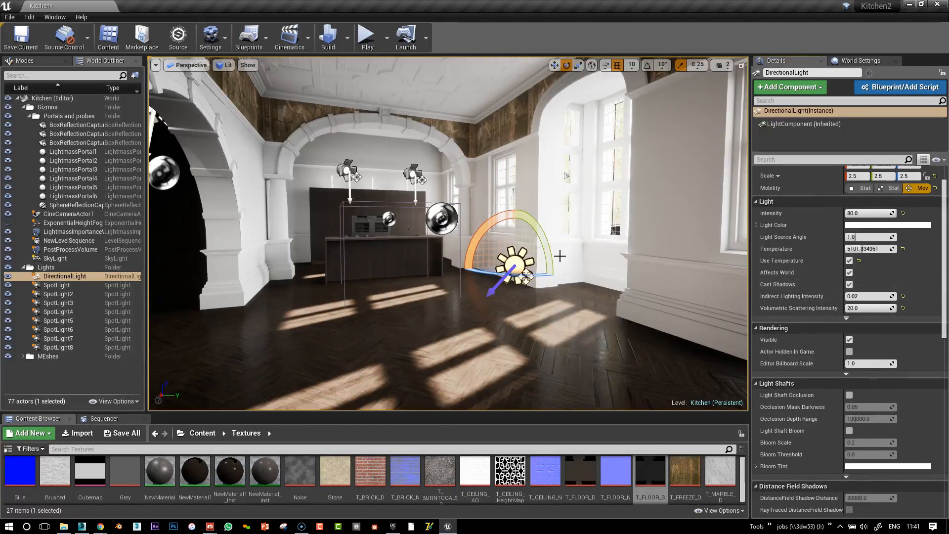
# - Rotate the directional light around its vertical axis to align the floor sun patches with the room, and set its Intensity to 40
pyautogui.moveTo(536, 275); pyautogui.dragTo(491, 278)
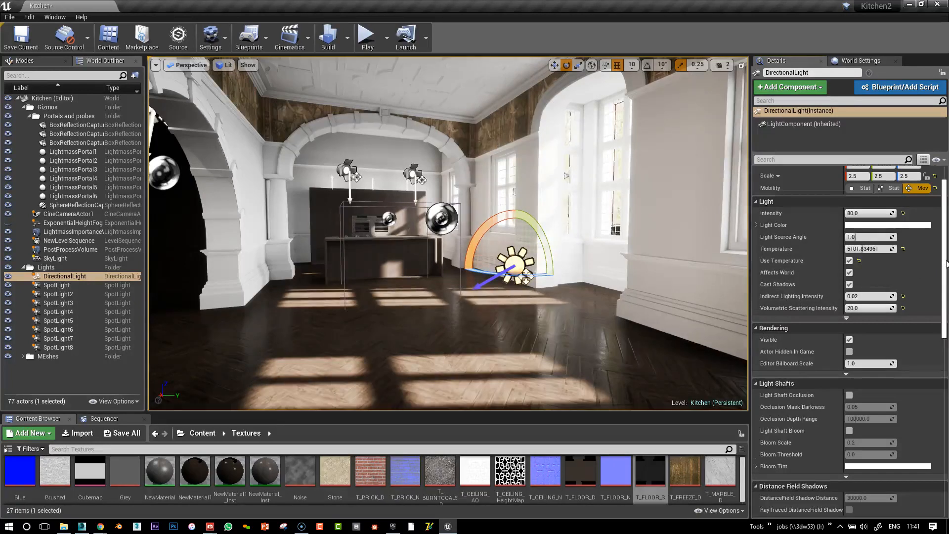
pyautogui.scroll(-4, 946, 264)
pyautogui.scroll(4, 945, 264)
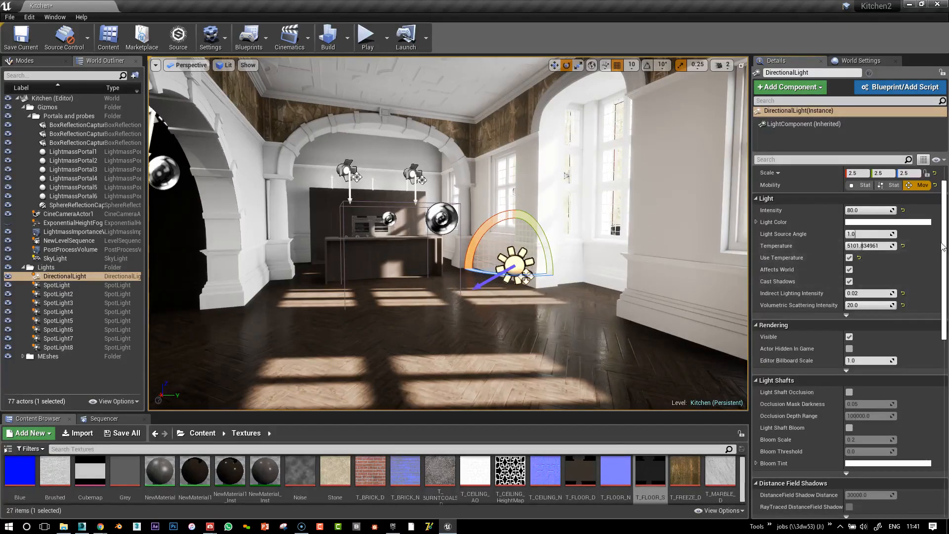
pyautogui.scroll(-5, 944, 247)
pyautogui.scroll(4, 863, 198)
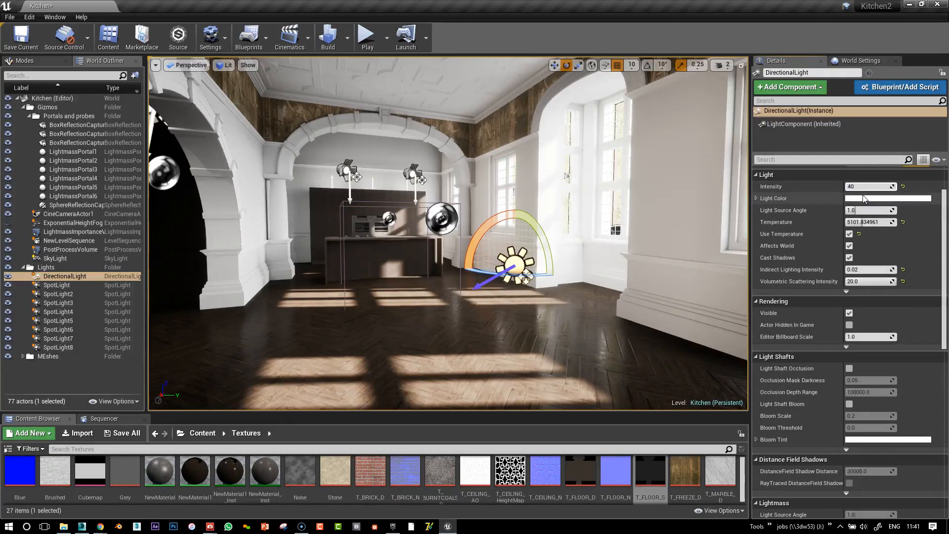
pyautogui.press('Return')
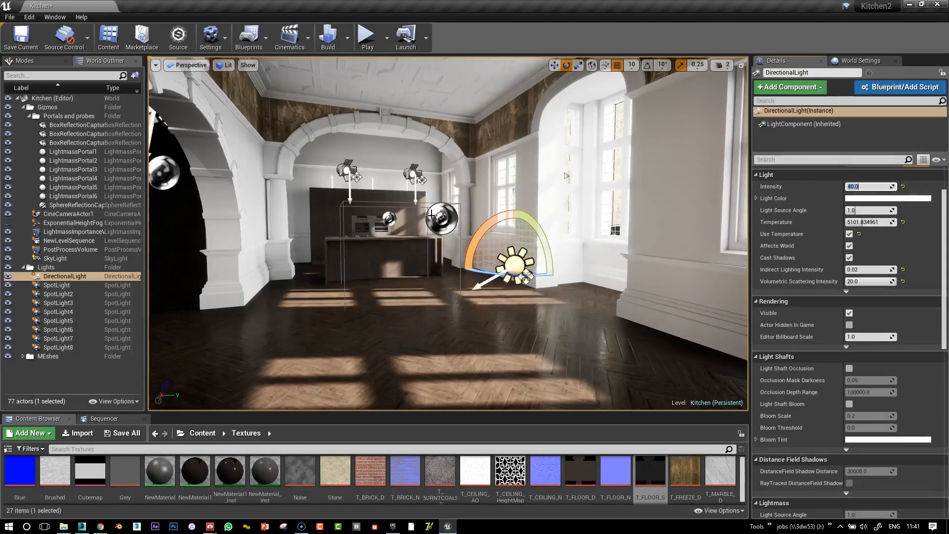
pyautogui.click(228, 65)
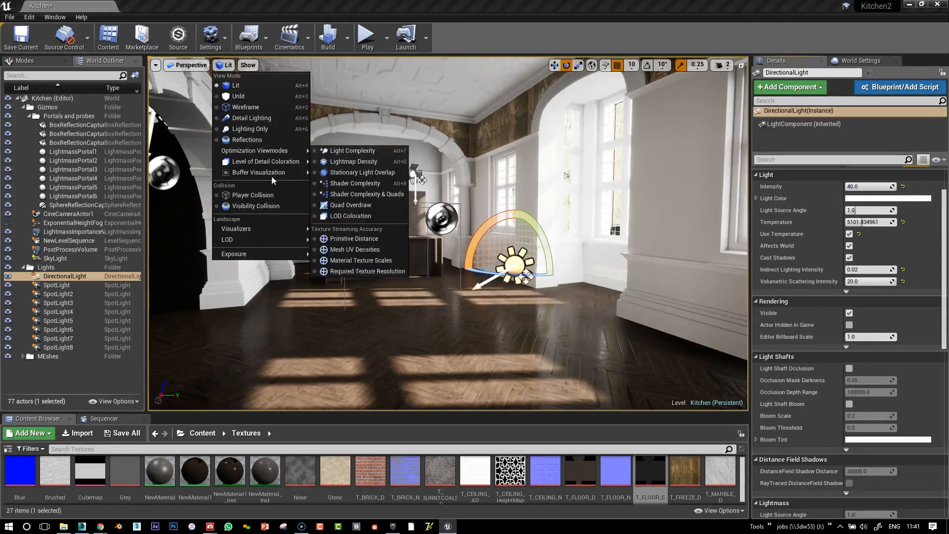
pyautogui.moveTo(257, 253)
pyautogui.moveTo(741, 212); pyautogui.dragTo(747, 202, button='right')
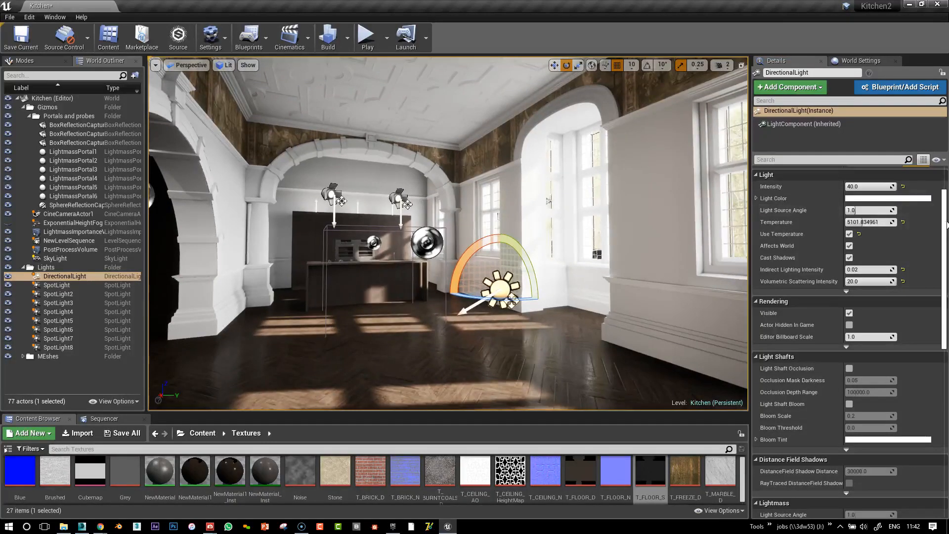
# - Review the directional light's advanced Distance Field Shadows, Light Shafts and Cascaded Shadow Maps settings
pyautogui.scroll(-10, 848, 341)
pyautogui.scroll(-3, 847, 341)
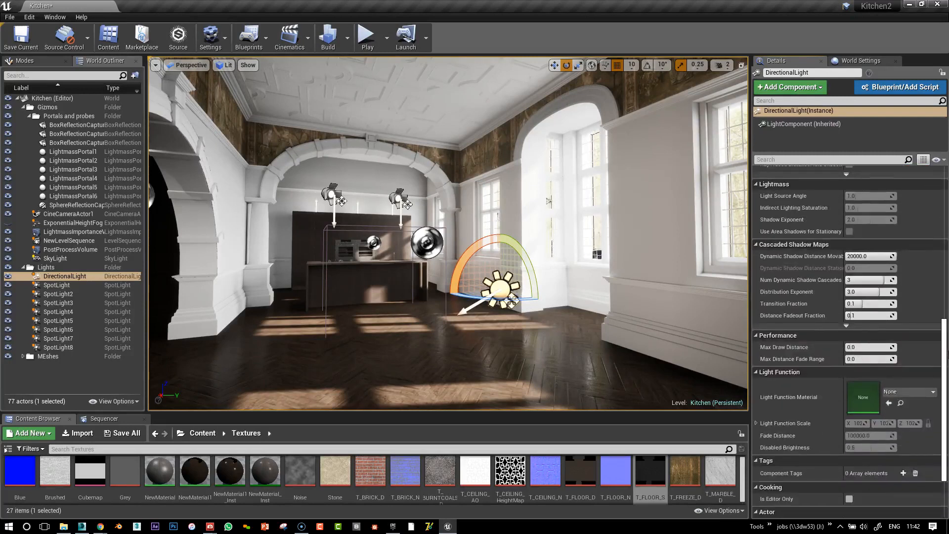
pyautogui.scroll(5, 903, 296)
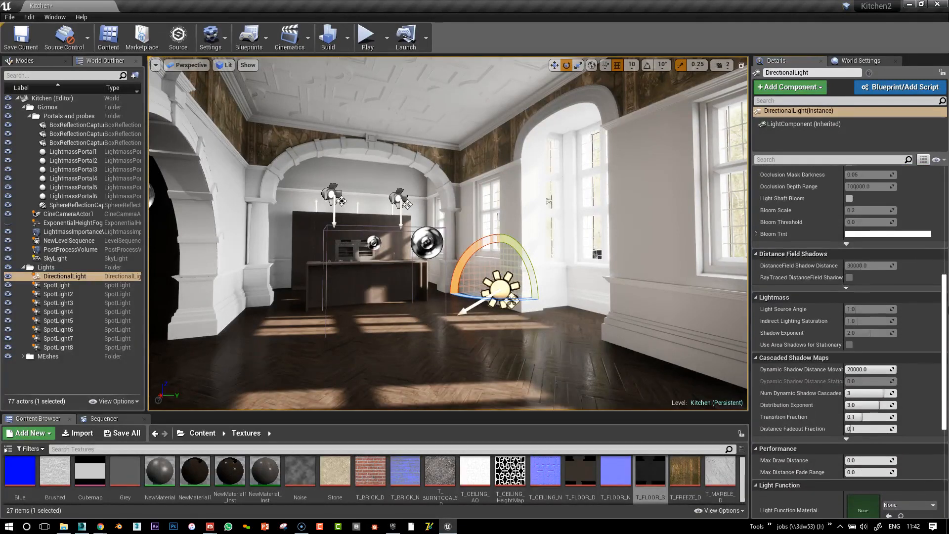
pyautogui.click(882, 296)
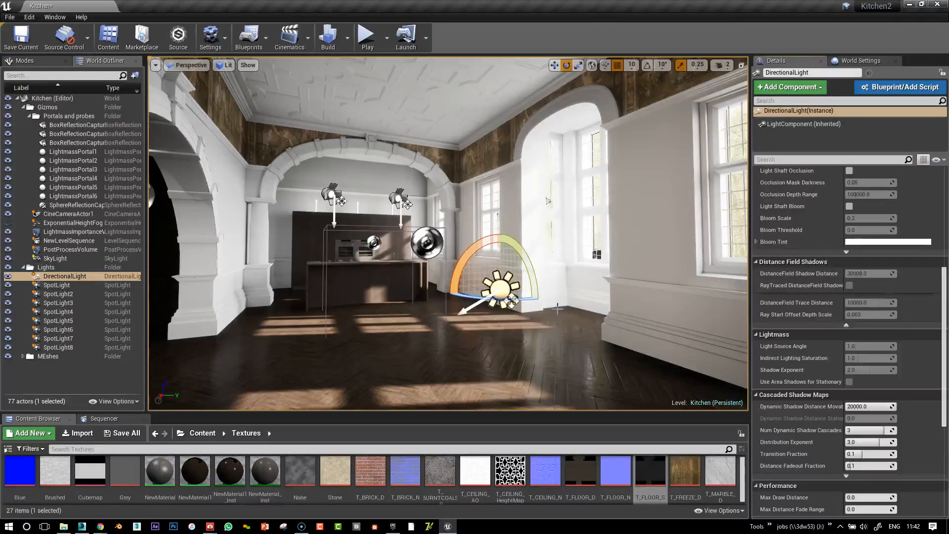
pyautogui.click(822, 252)
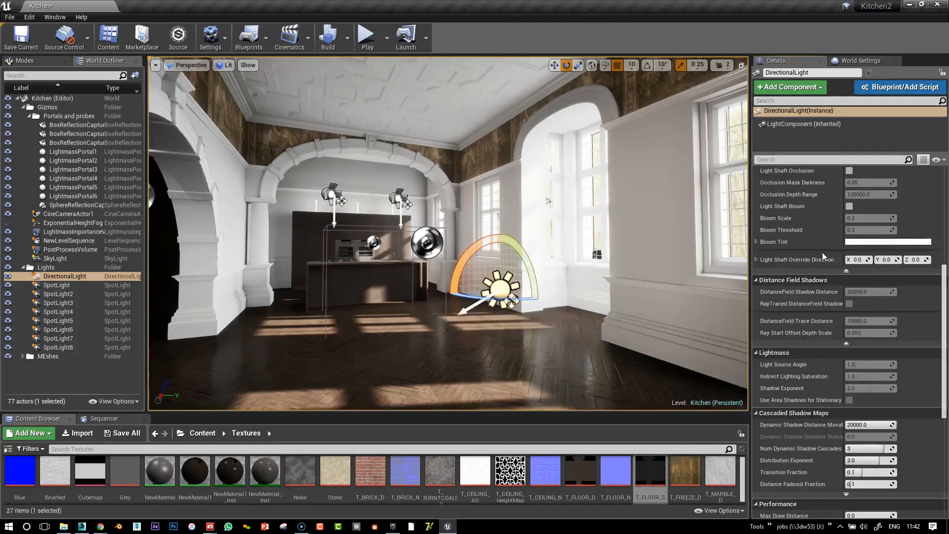
pyautogui.click(821, 343)
pyautogui.scroll(-2, 823, 345)
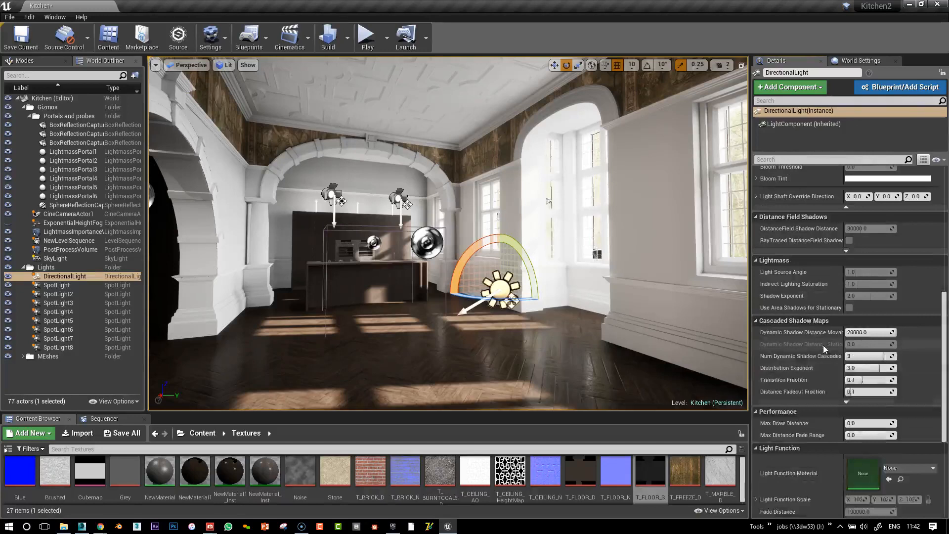
pyautogui.click(831, 401)
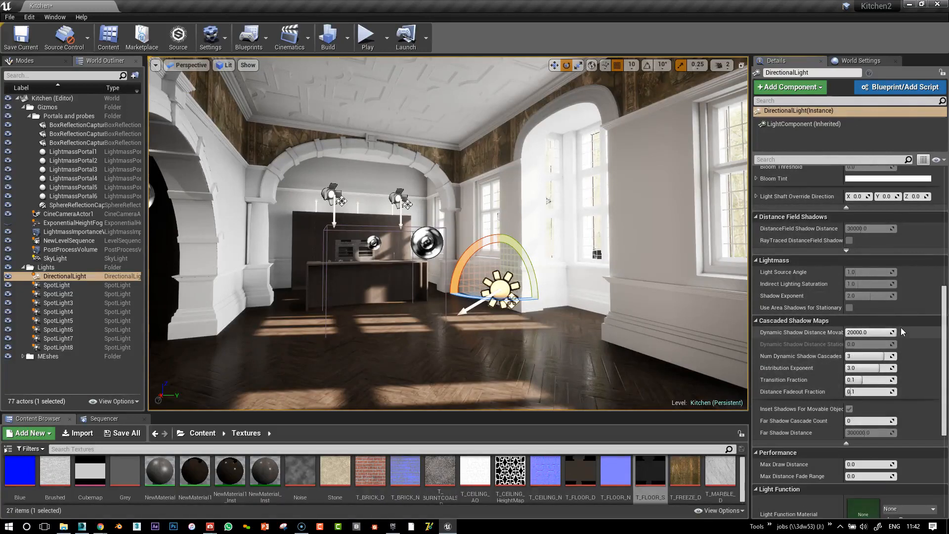
# - Try 4 Num Dynamic Shadow Cascades on the directional light, inspect the window shadows on the floor, and return to 3
pyautogui.scroll(-3, 901, 326)
pyautogui.moveTo(538, 212); pyautogui.dragTo(714, 302, button='right')
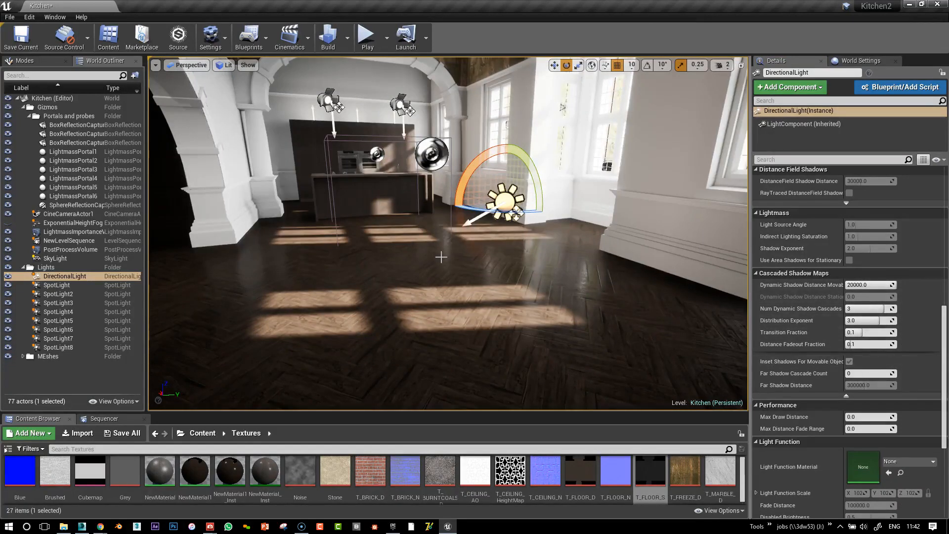
pyautogui.moveTo(870, 308); pyautogui.dragTo(887, 308)
pyautogui.moveTo(468, 267)
pyautogui.mouseDown(button='right')
pyautogui.moveTo(453, 277)
pyautogui.moveTo(455, 264)
pyautogui.mouseUp(button='right')
pyautogui.moveTo(460, 300); pyautogui.dragTo(464, 285, button='right')
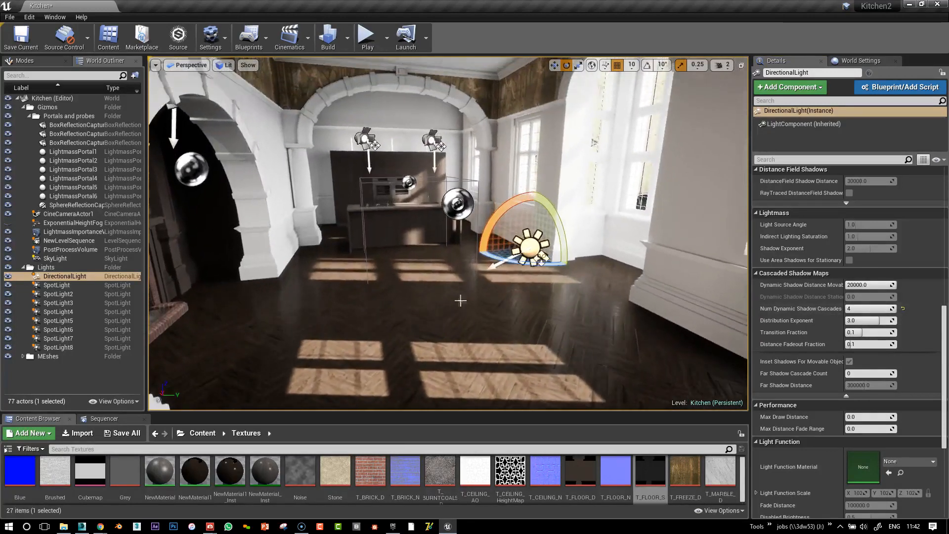
pyautogui.scroll(3, 429, 360)
pyautogui.moveTo(429, 359); pyautogui.dragTo(470, 360, button='right')
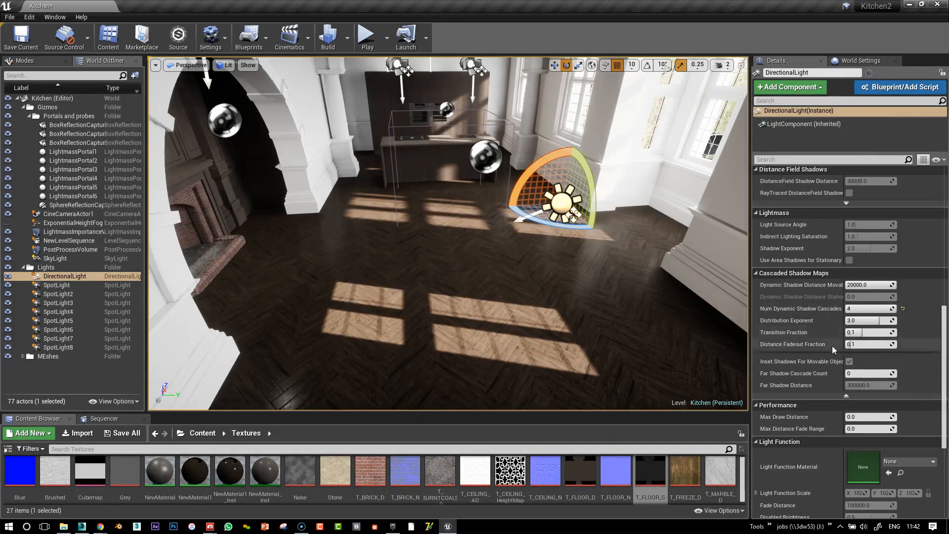
pyautogui.moveTo(892, 309); pyautogui.dragTo(883, 308)
# - Rotate the directional light so sunlight reaches the fireplace and kitchen arch, and inspect the light streaks on the wooden floor up close
pyautogui.moveTo(549, 302); pyautogui.dragTo(555, 251, button='right')
pyautogui.moveTo(607, 320); pyautogui.dragTo(609, 379, button='middle')
pyautogui.moveTo(516, 218)
pyautogui.mouseDown()
pyautogui.moveTo(530, 200)
pyautogui.moveTo(524, 208)
pyautogui.mouseUp()
pyautogui.moveTo(360, 271); pyautogui.dragTo(338, 240, button='right')
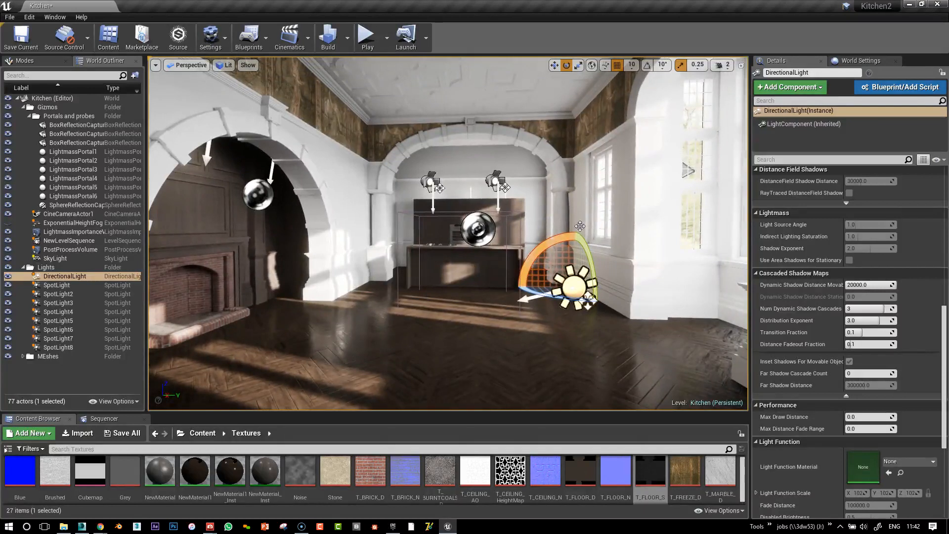
pyautogui.moveTo(944, 311); pyautogui.dragTo(943, 171)
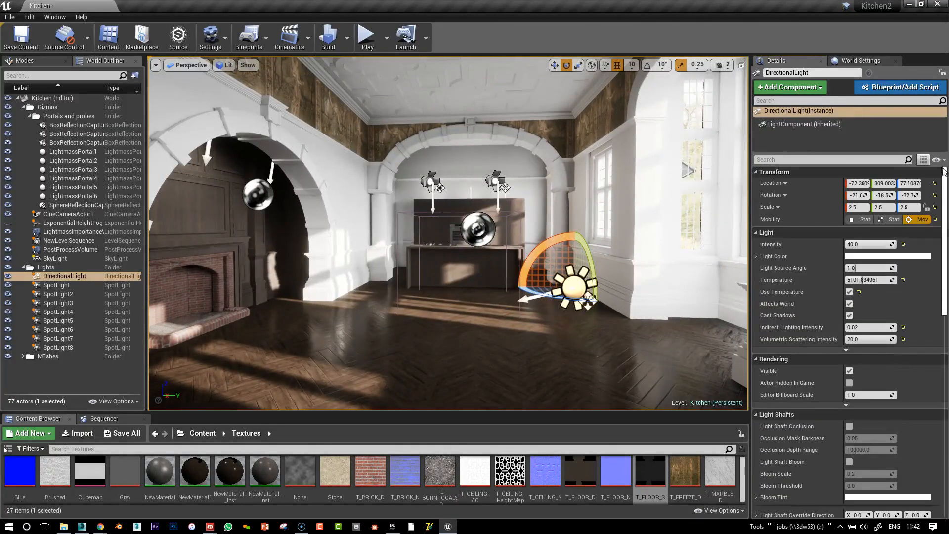
pyautogui.moveTo(349, 260); pyautogui.dragTo(301, 268, button='right')
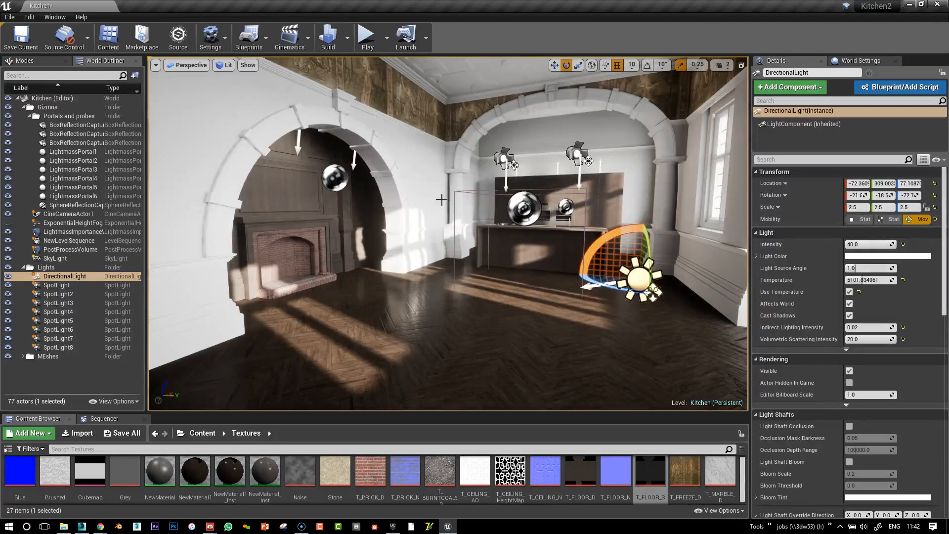
pyautogui.press('w')
pyautogui.moveTo(438, 209)
pyautogui.mouseDown(button='right')
pyautogui.moveTo(445, 222)
pyautogui.moveTo(432, 221)
pyautogui.moveTo(437, 209)
pyautogui.mouseUp(button='right')
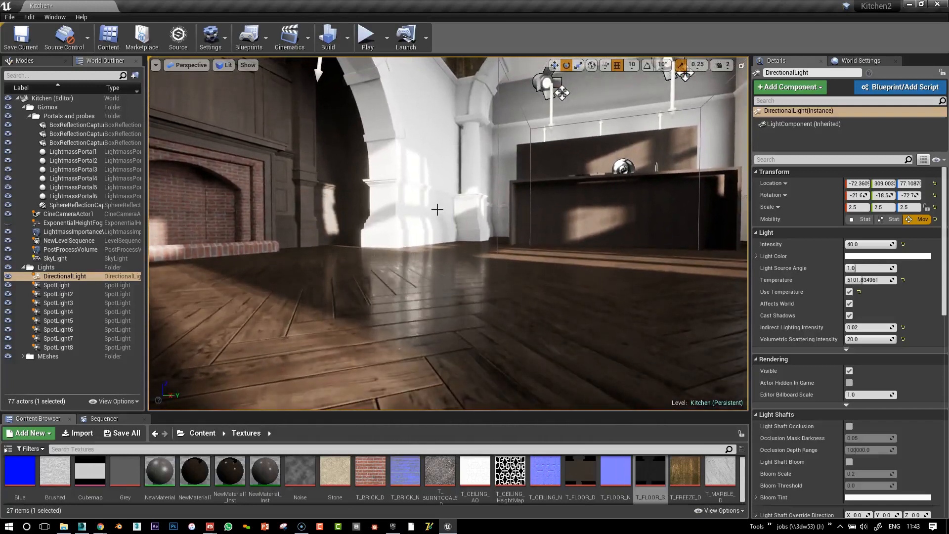